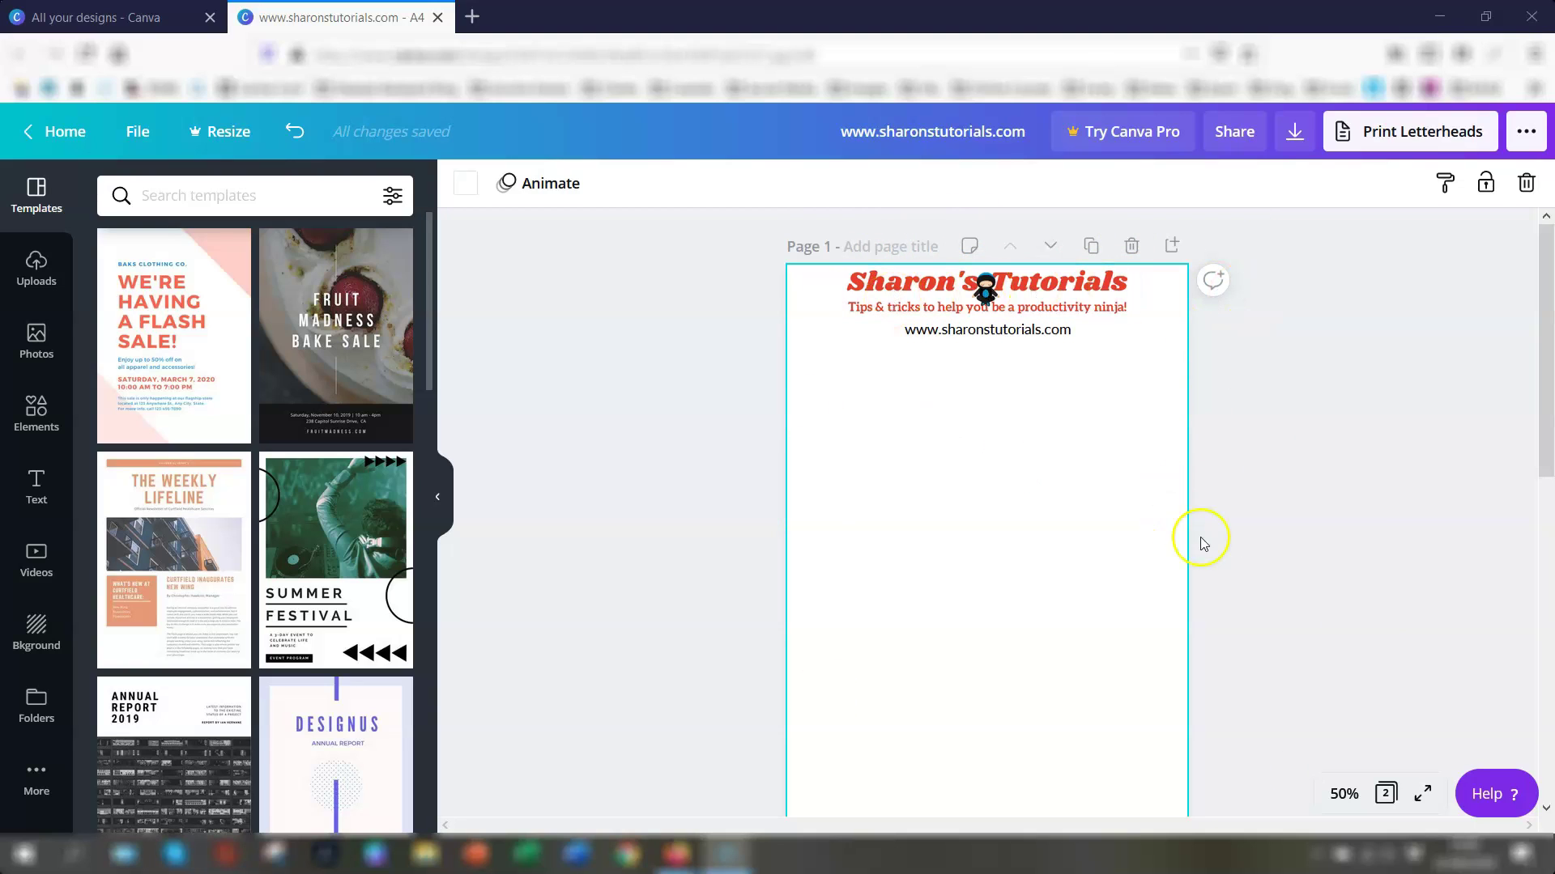
# - Insert a rectangle shape on page 1 of the letterhead design
pyautogui.click(1343, 792)
pyautogui.click(1313, 520)
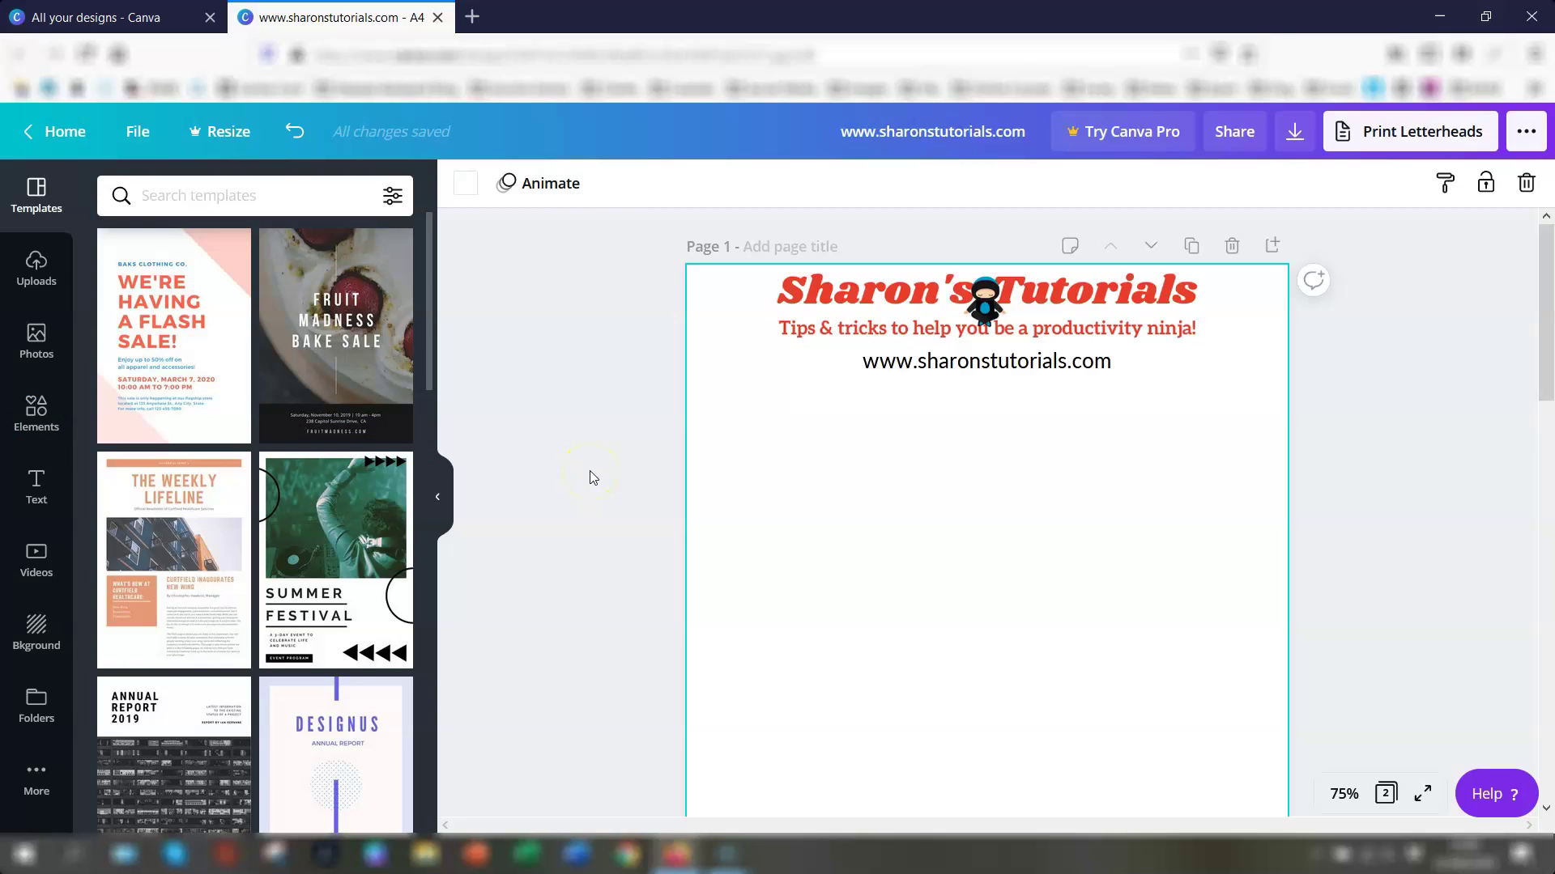
pyautogui.press('r')
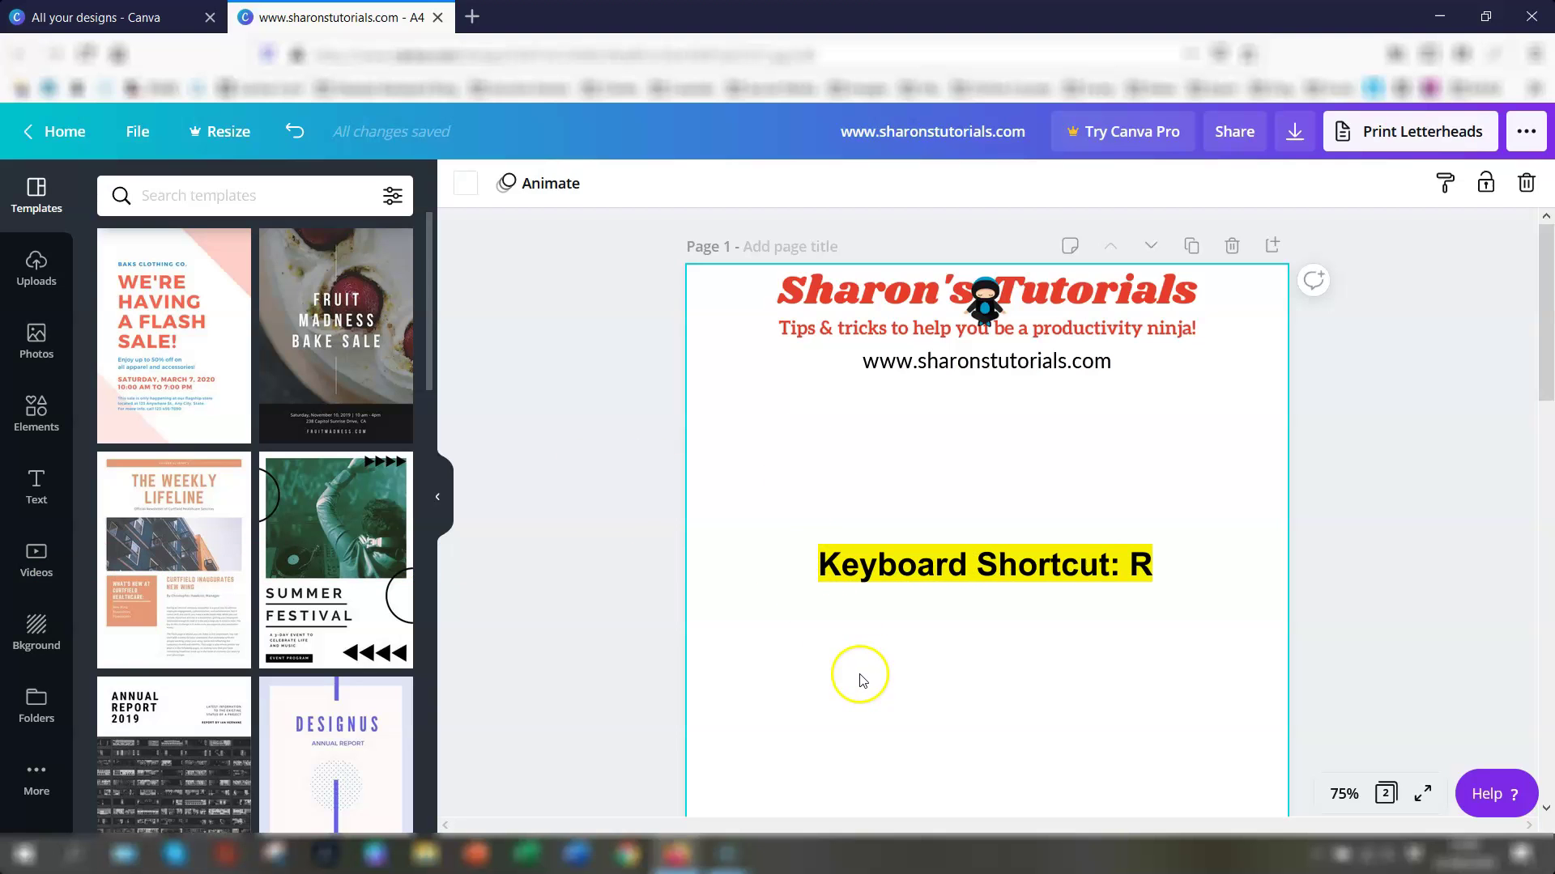
pyautogui.press('r')
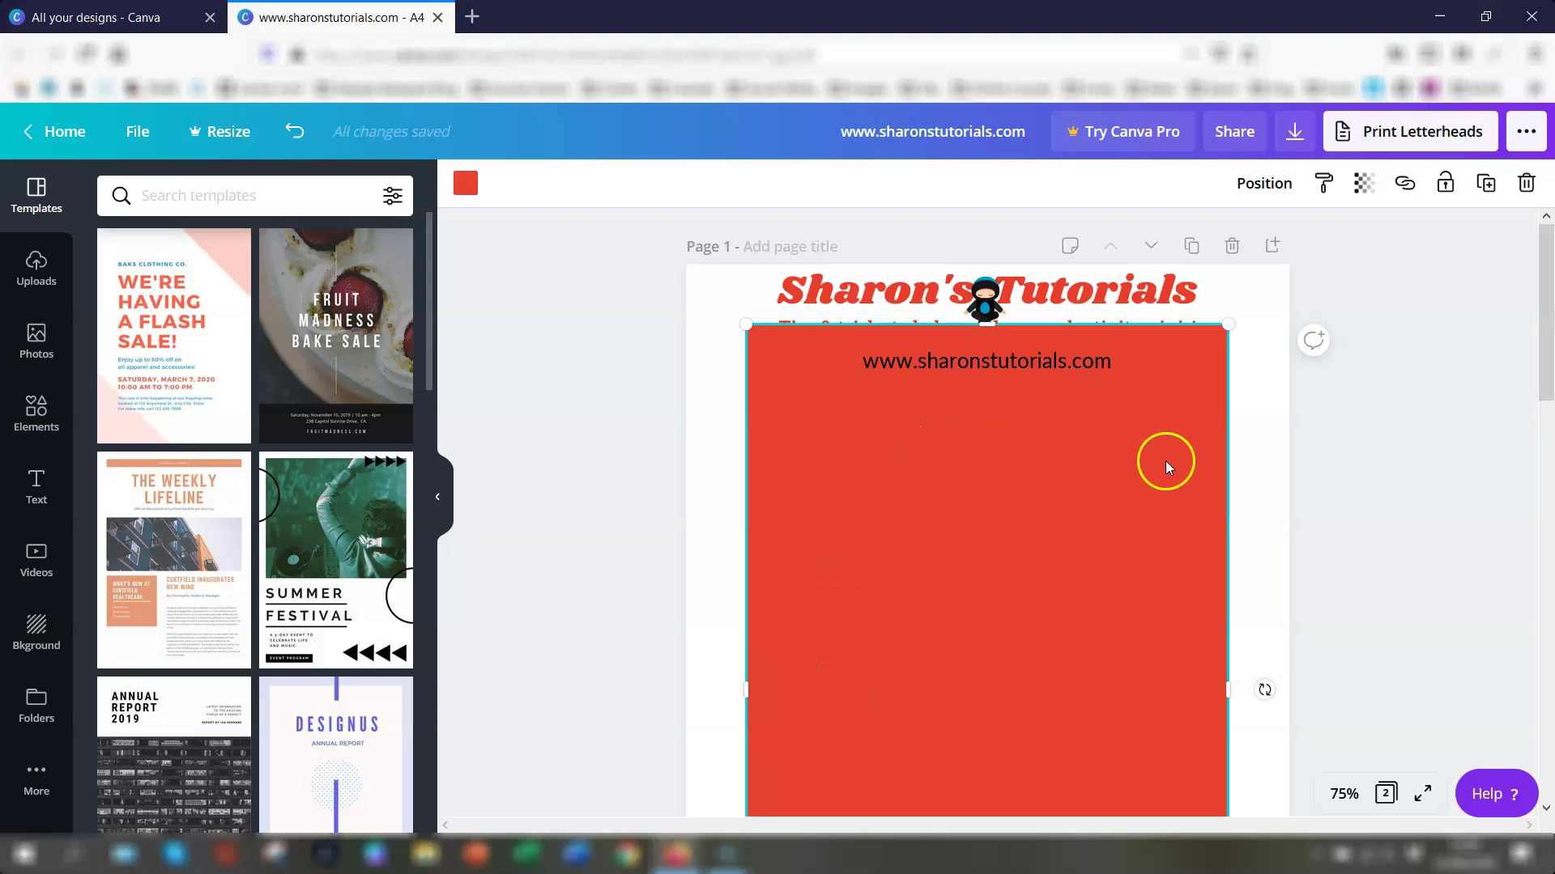
# - Shrink the red rectangle to a short, thin bar about a quarter of the page width, placed below the website address near the page's left edge
pyautogui.scroll(-2, 1164, 461)
pyautogui.scroll(1, 1165, 461)
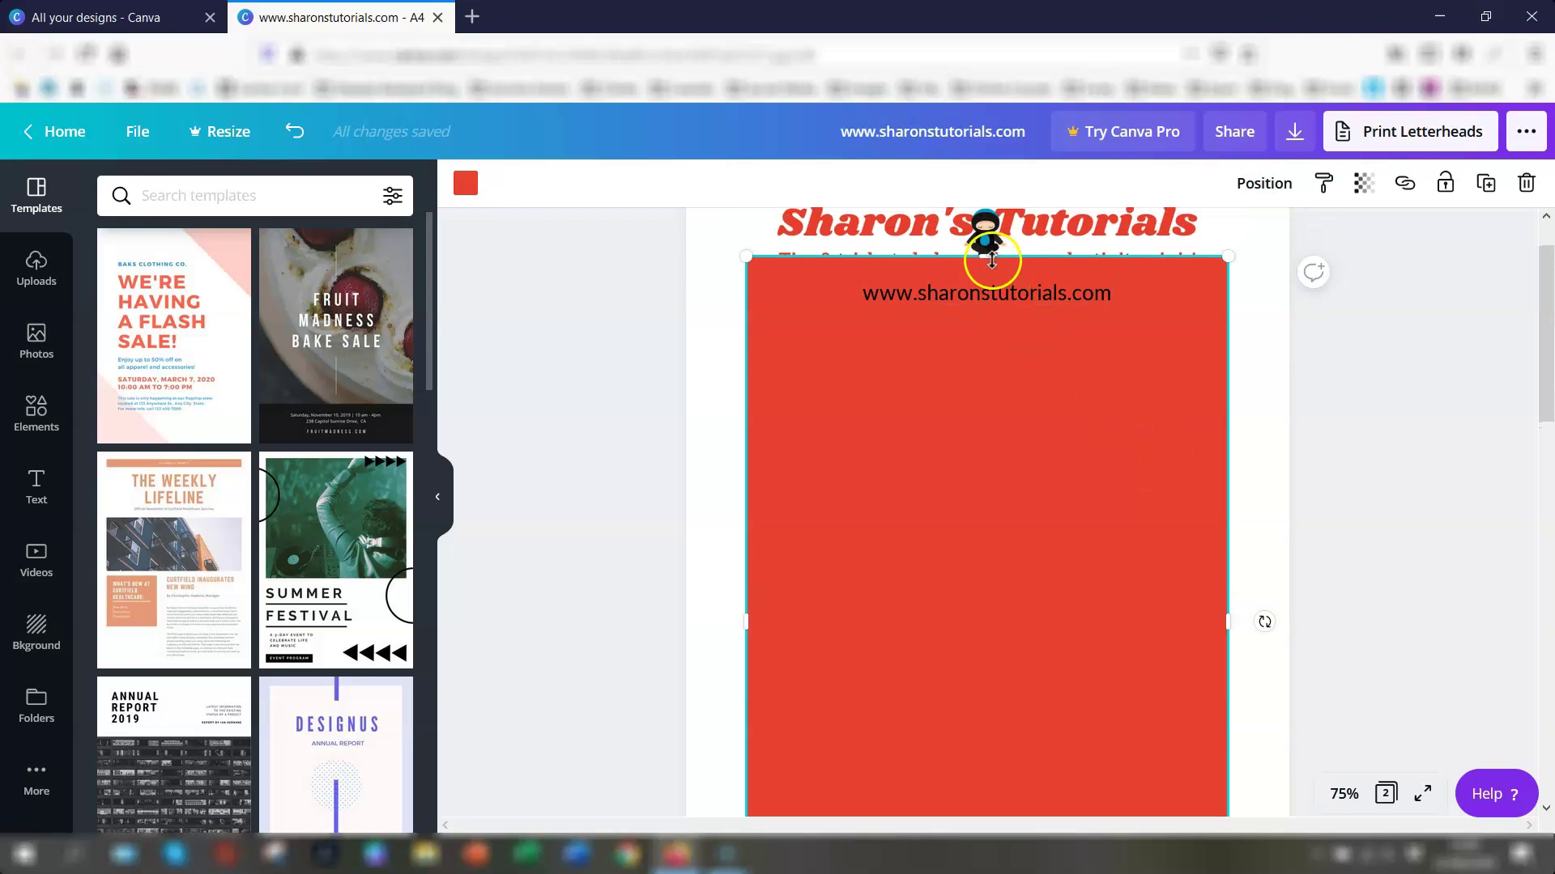
pyautogui.moveTo(987, 258); pyautogui.dragTo(987, 527)
pyautogui.scroll(-2, 1249, 489)
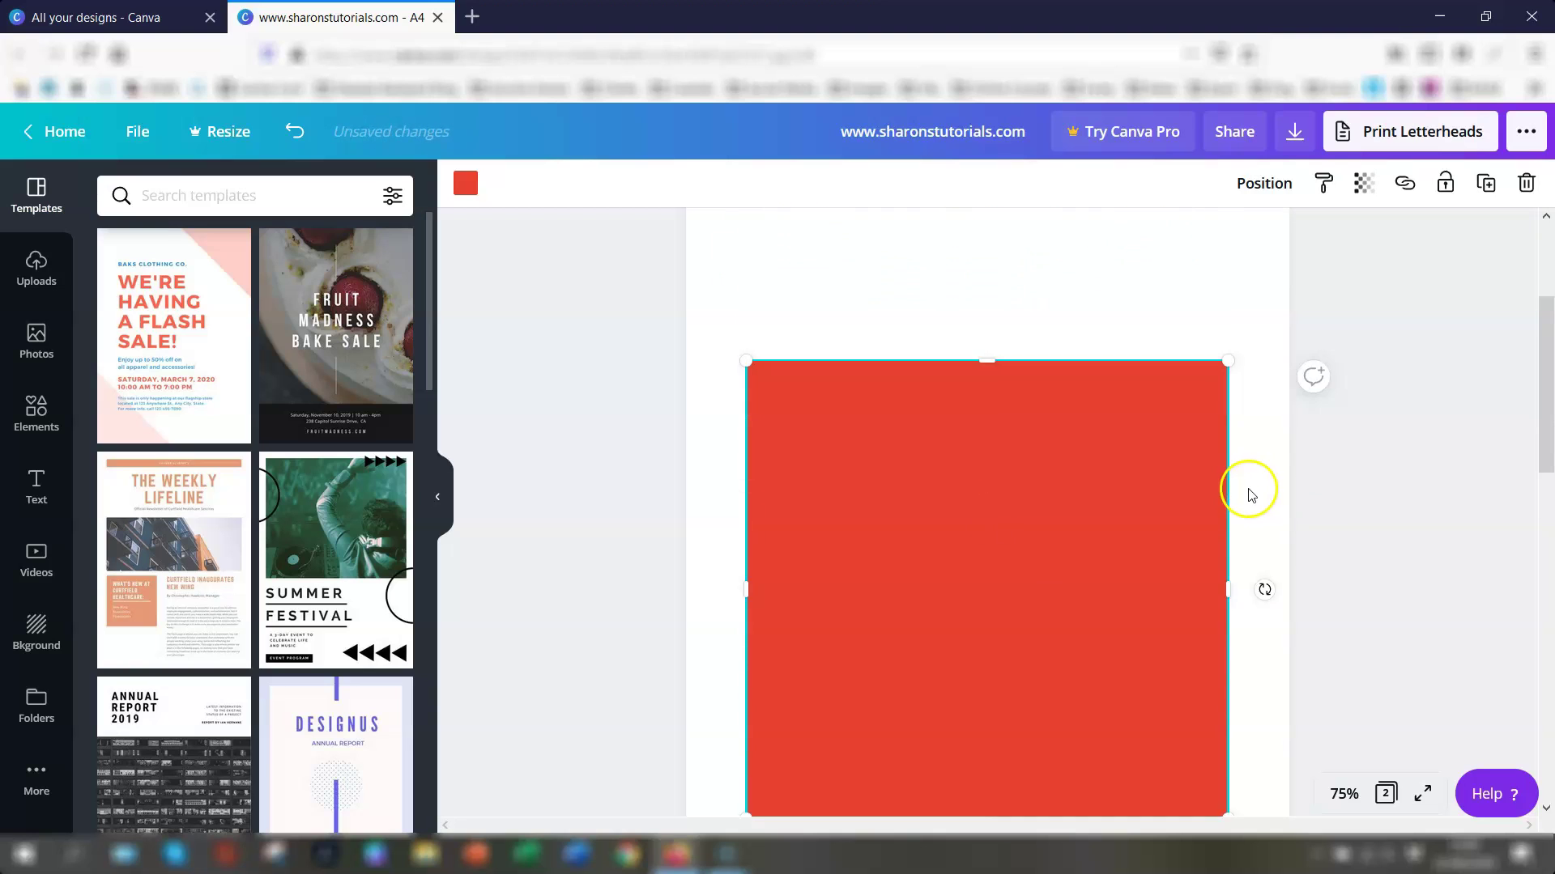
pyautogui.scroll(-1, 1250, 489)
pyautogui.moveTo(987, 712); pyautogui.dragTo(995, 296)
pyautogui.scroll(2, 1164, 446)
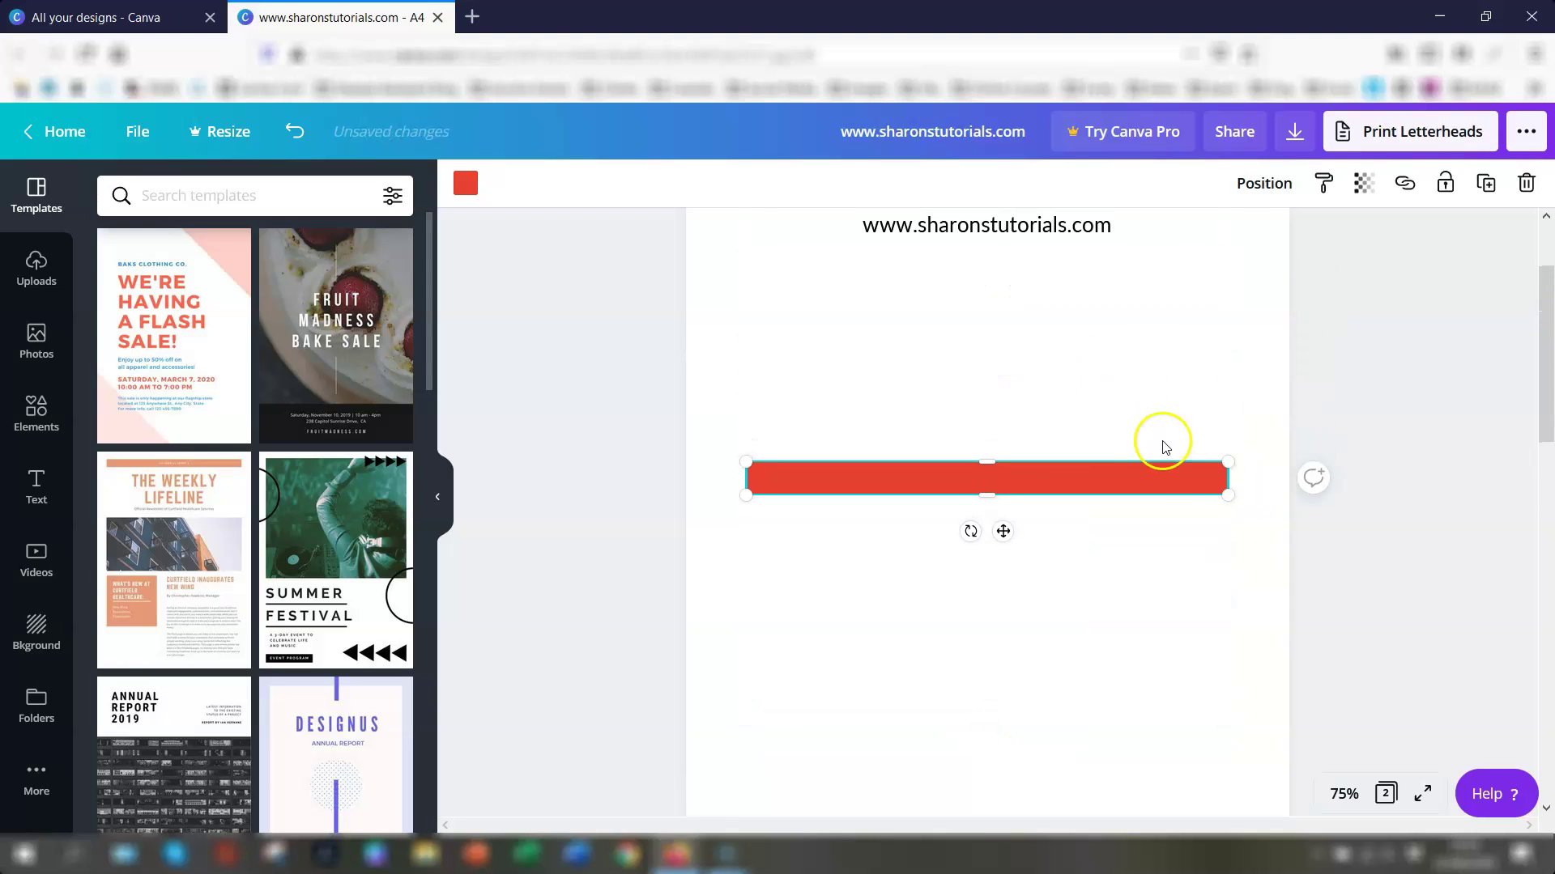
pyautogui.moveTo(1227, 473); pyautogui.dragTo(823, 302)
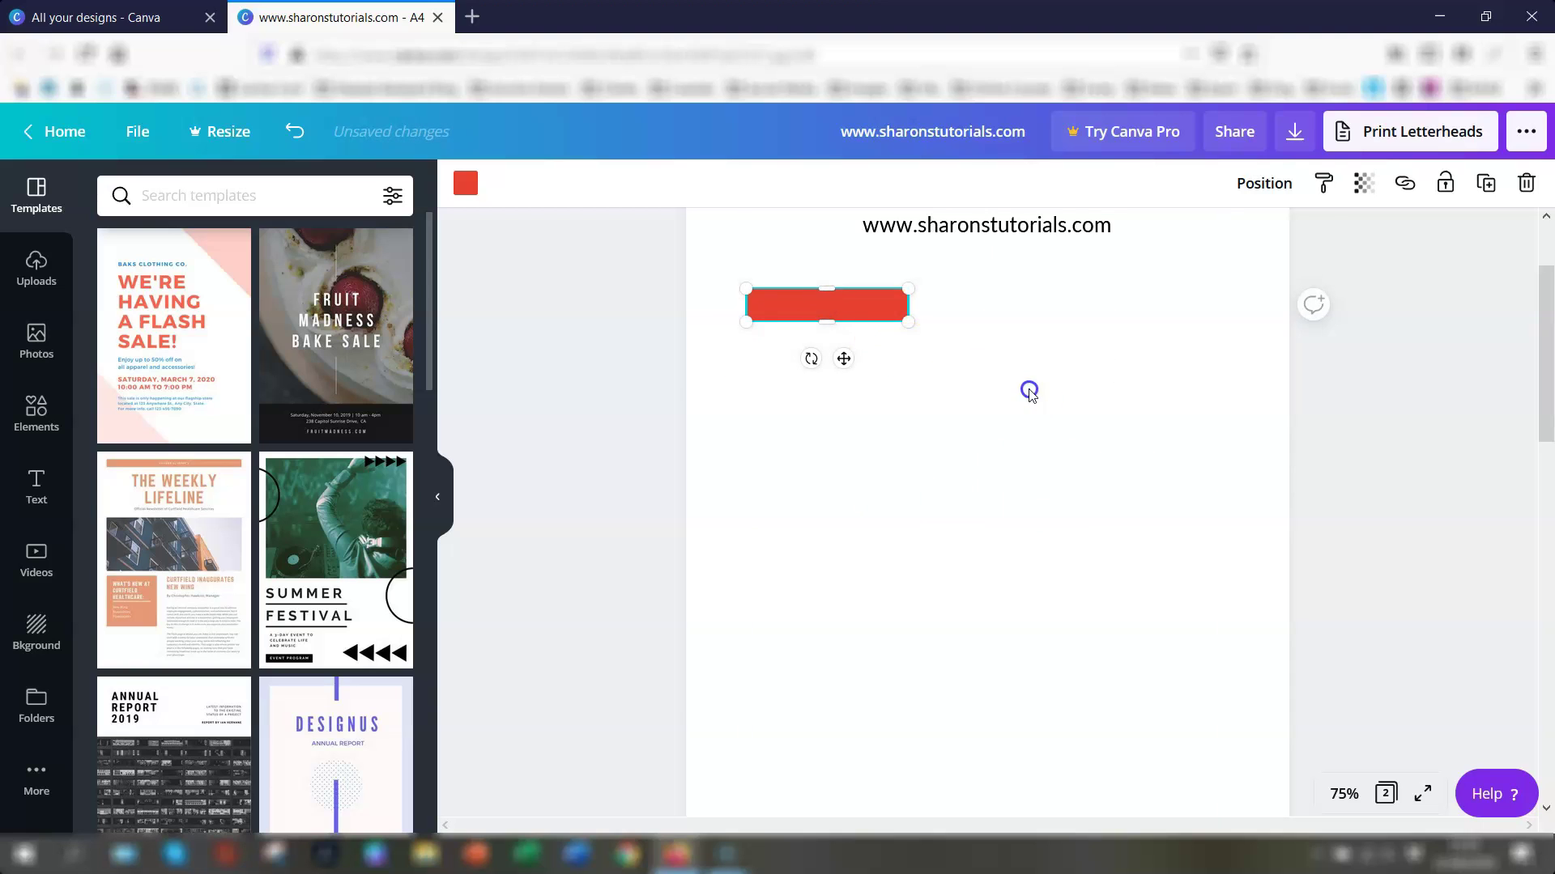
pyautogui.click(1029, 392)
pyautogui.scroll(2, 1052, 405)
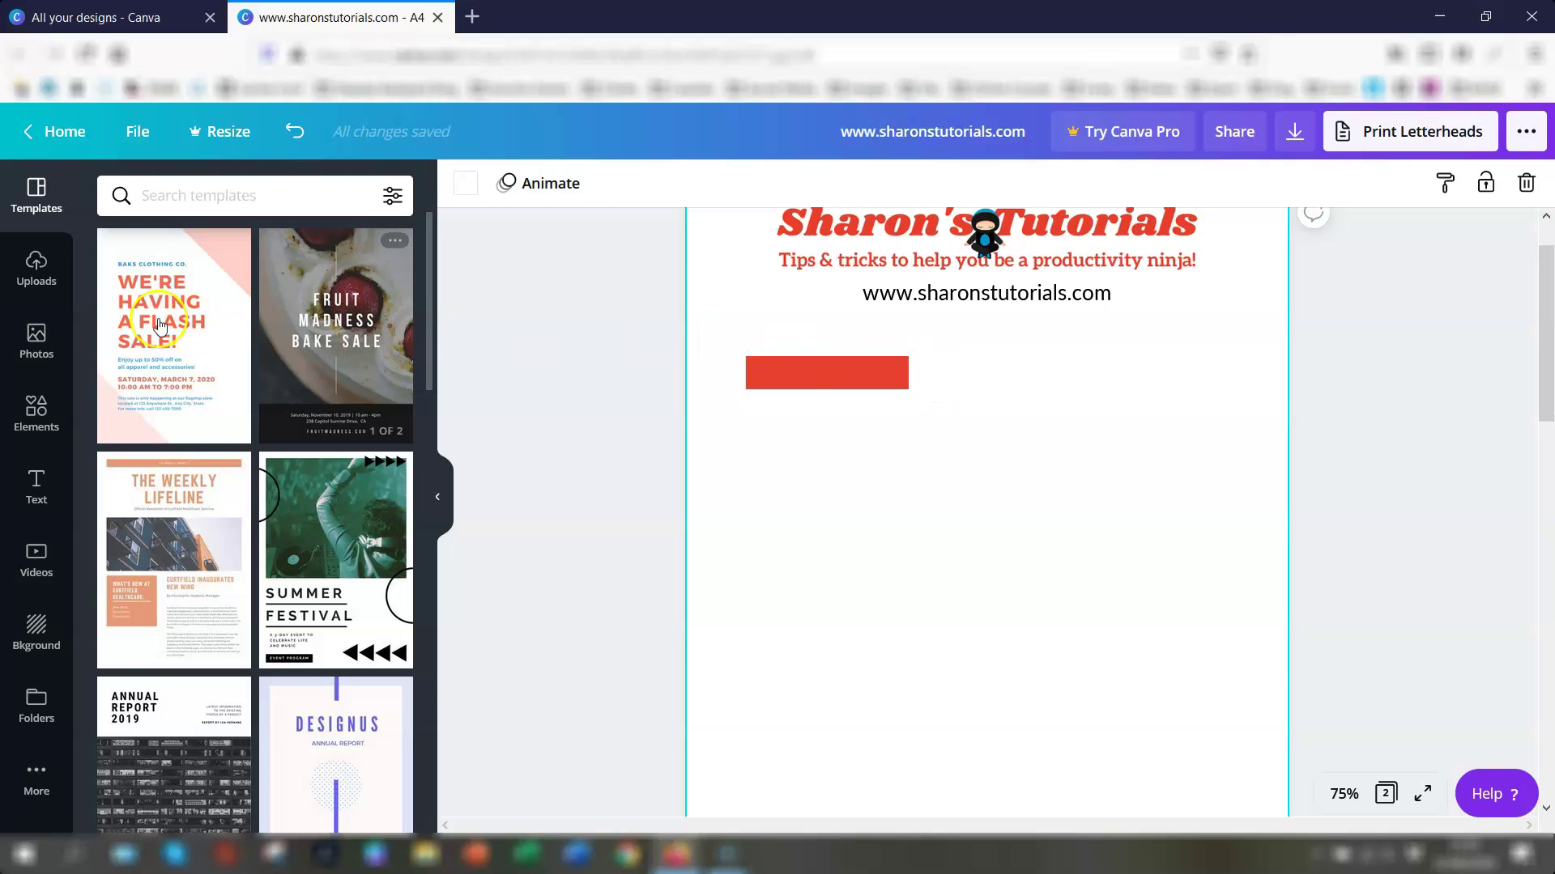
# - Browse the full Shapes collection in the elements library
pyautogui.click(30, 415)
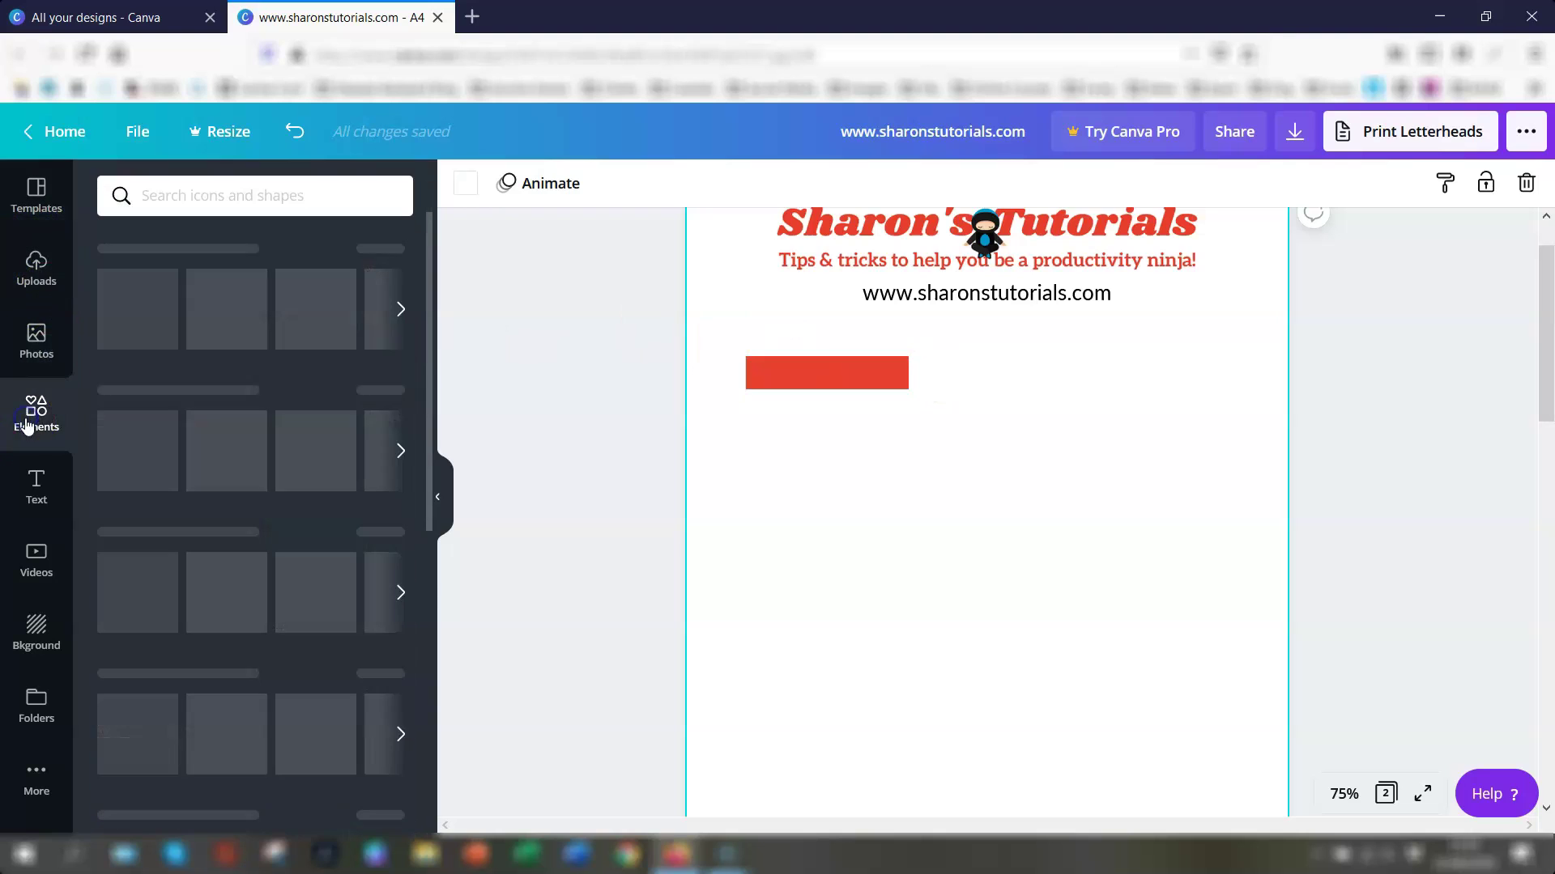
pyautogui.scroll(-3, 139, 405)
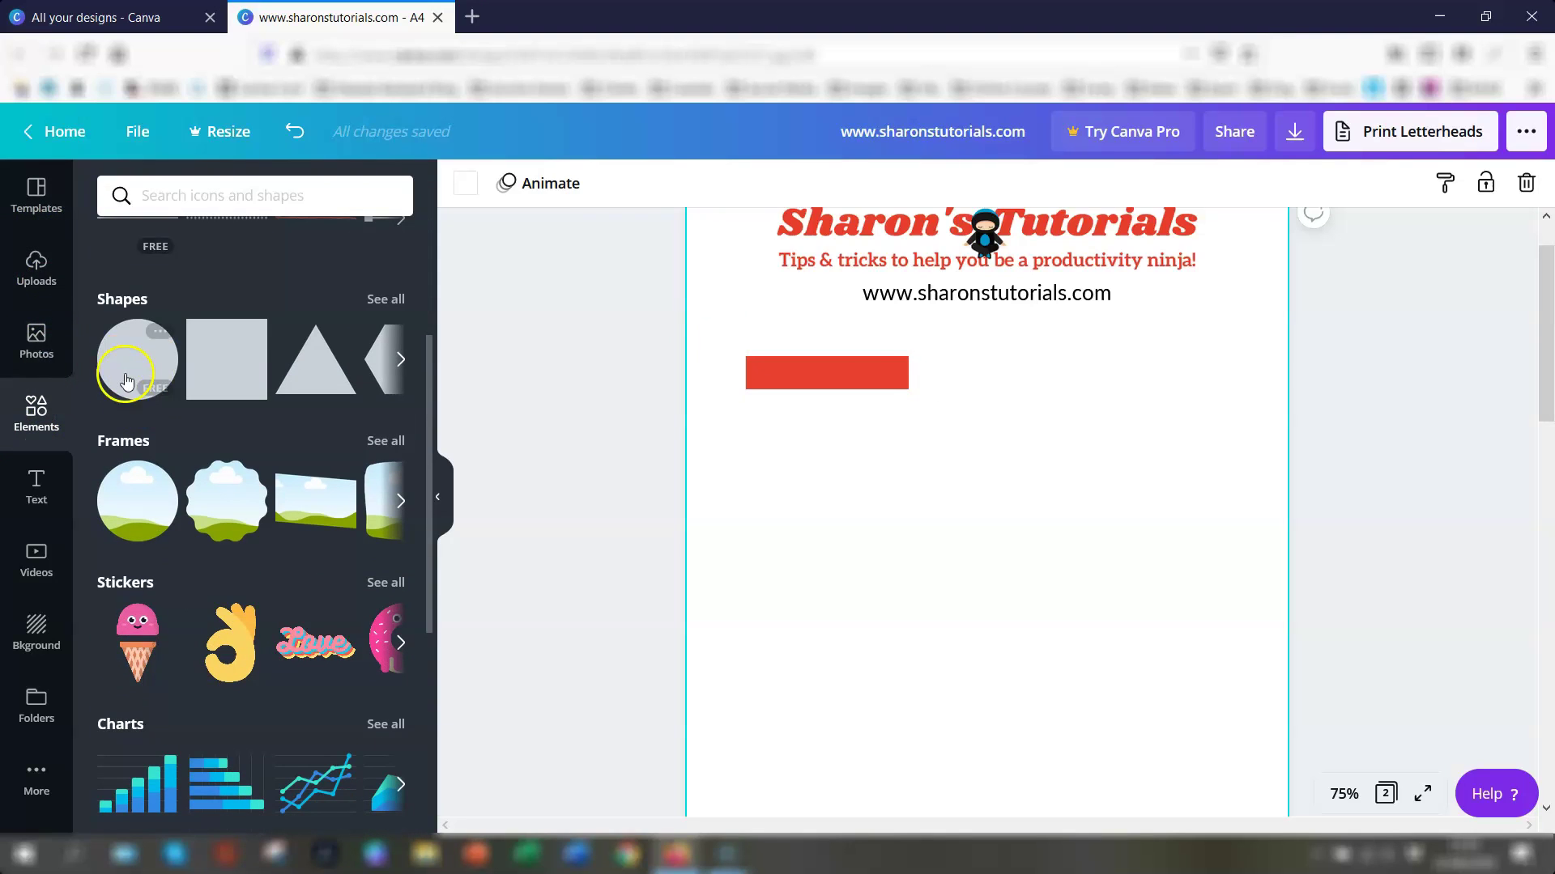
pyautogui.click(385, 299)
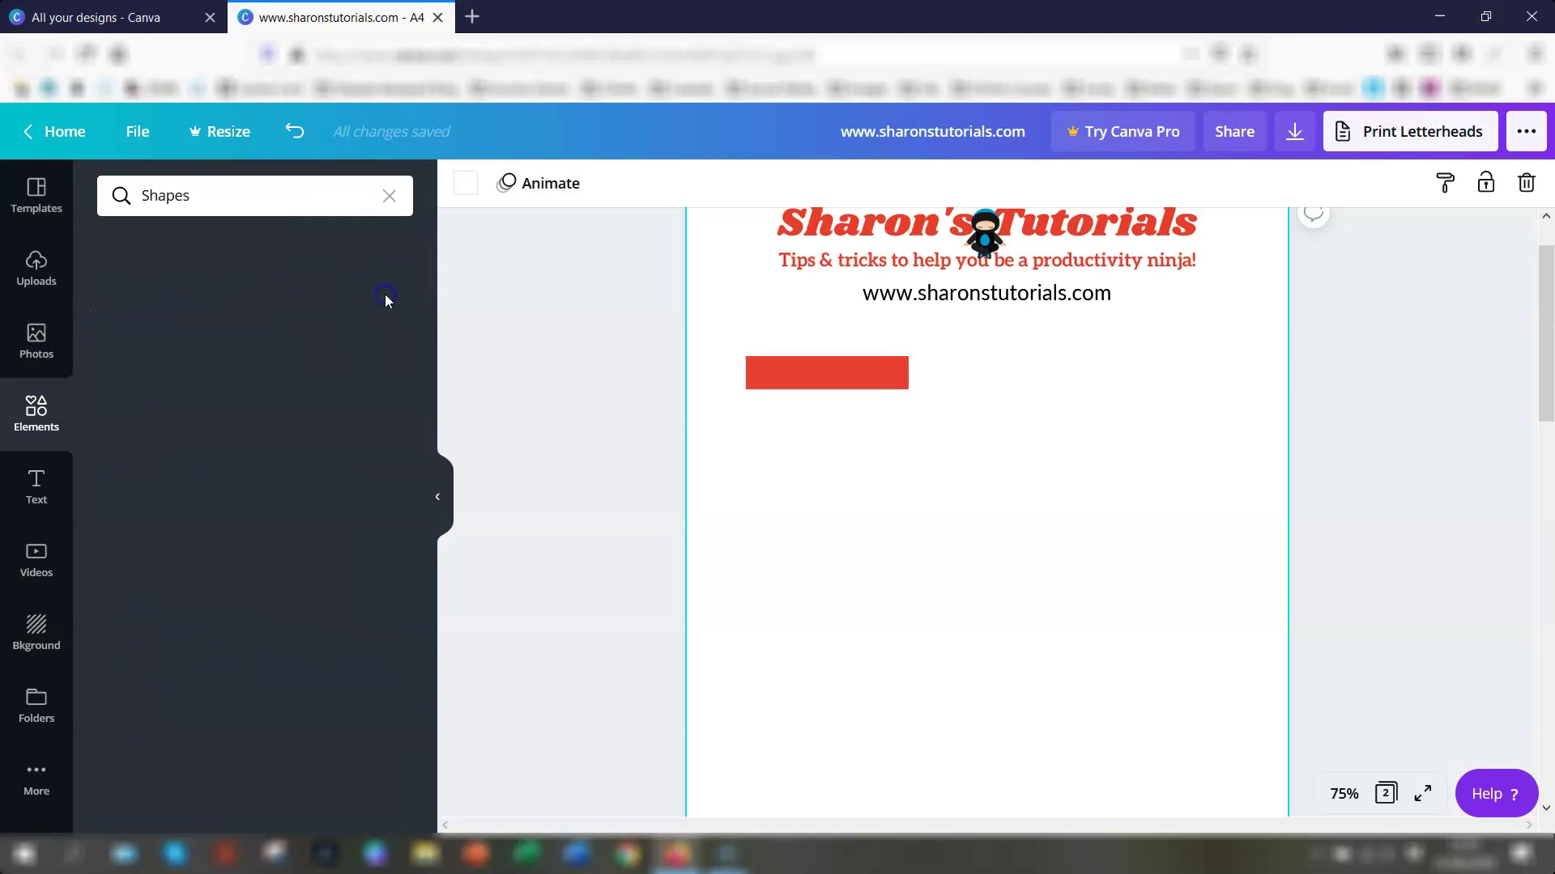
pyautogui.scroll(-5, 347, 518)
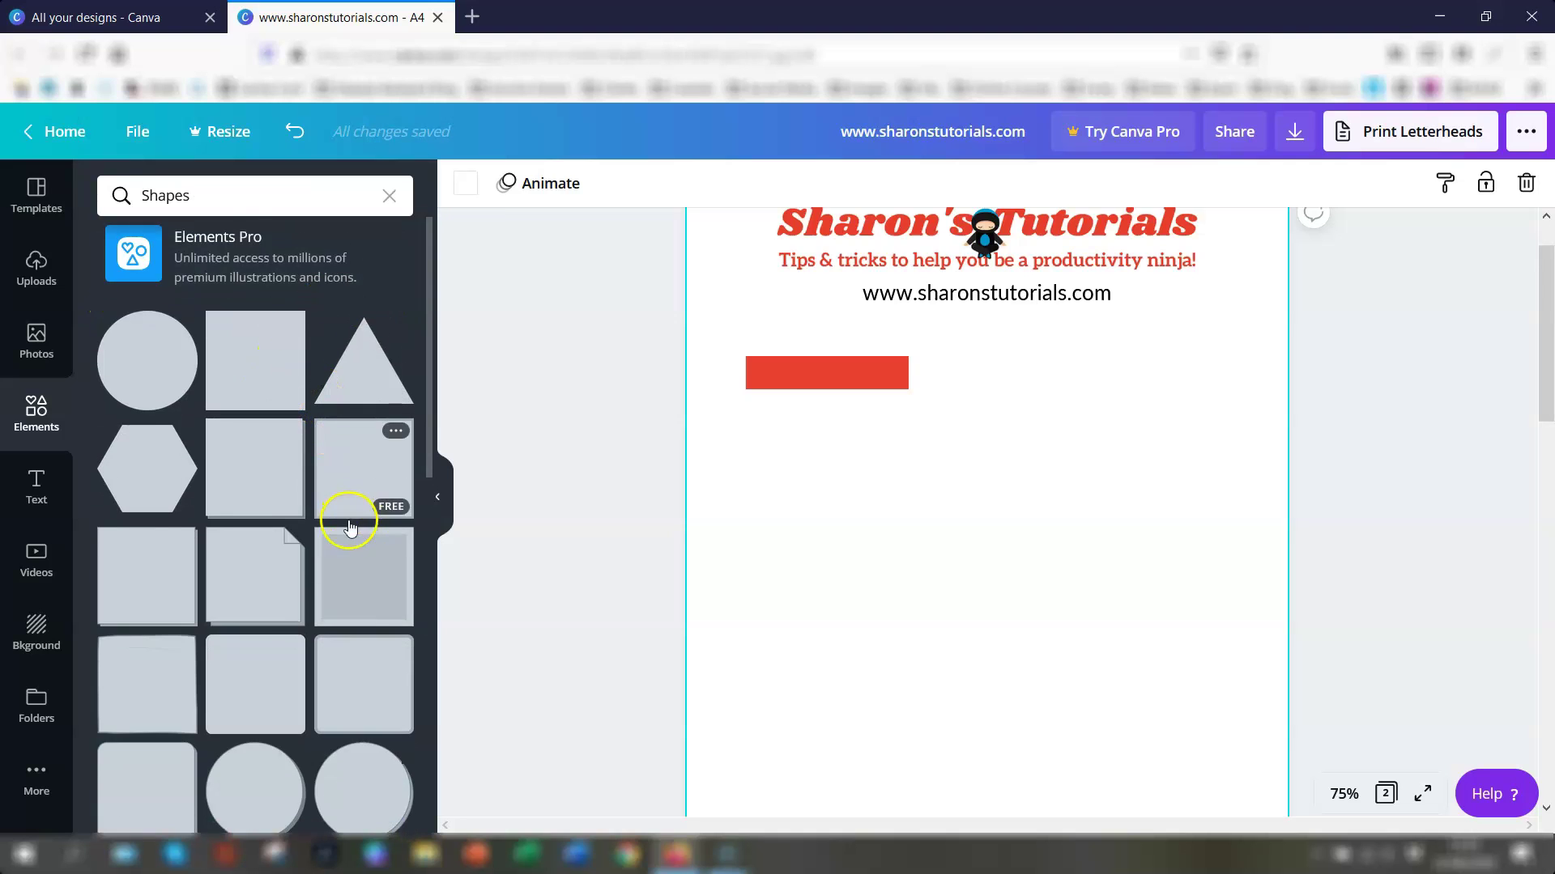
pyautogui.scroll(5, 301, 592)
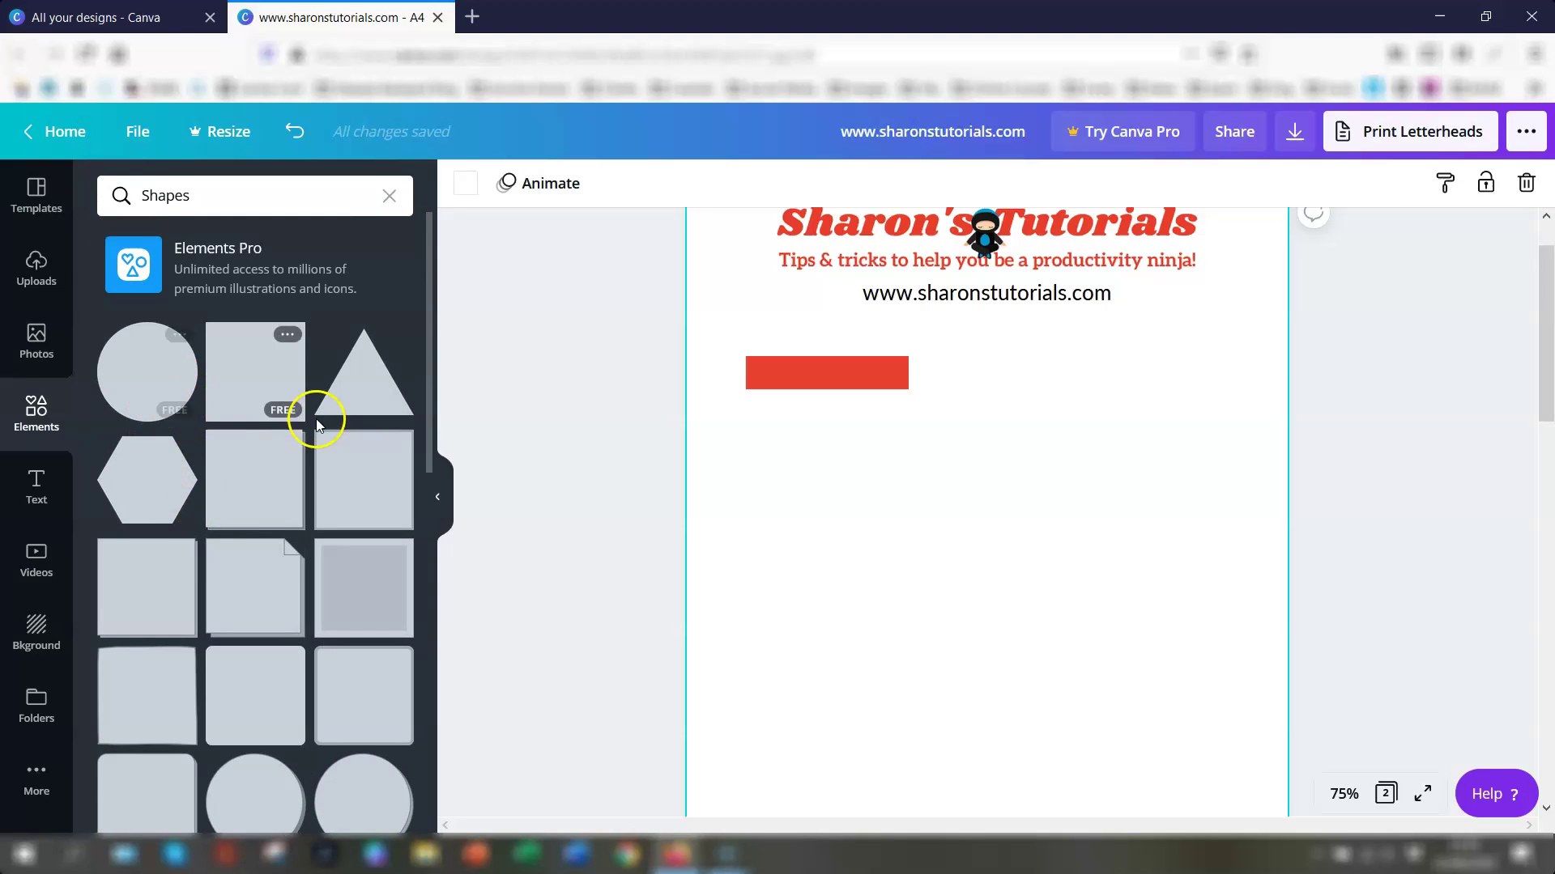
pyautogui.scroll(-6, 316, 420)
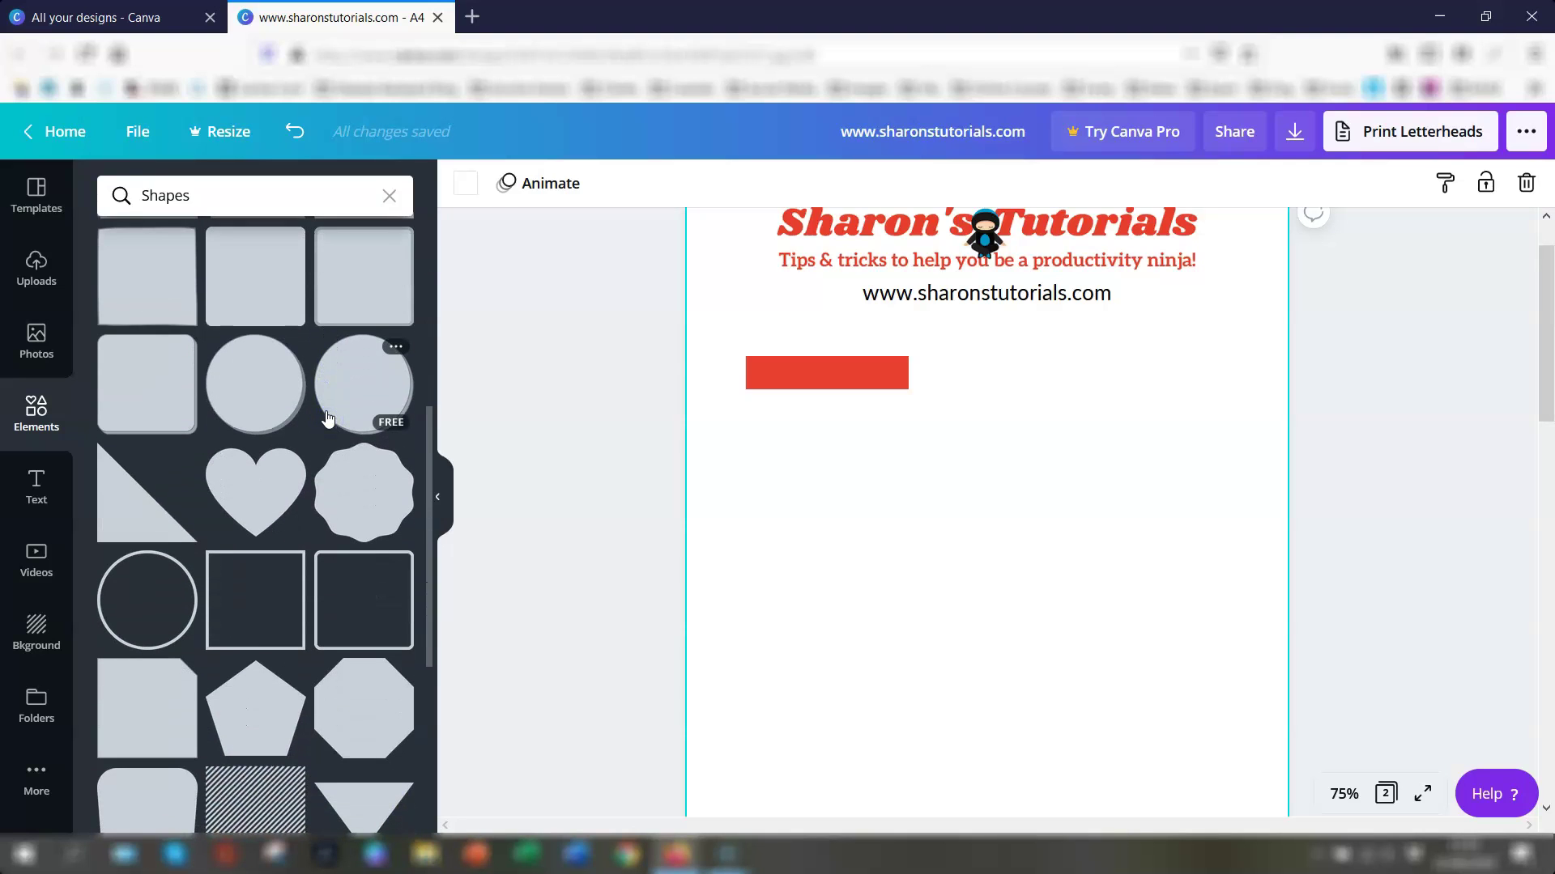
pyautogui.scroll(-12, 324, 420)
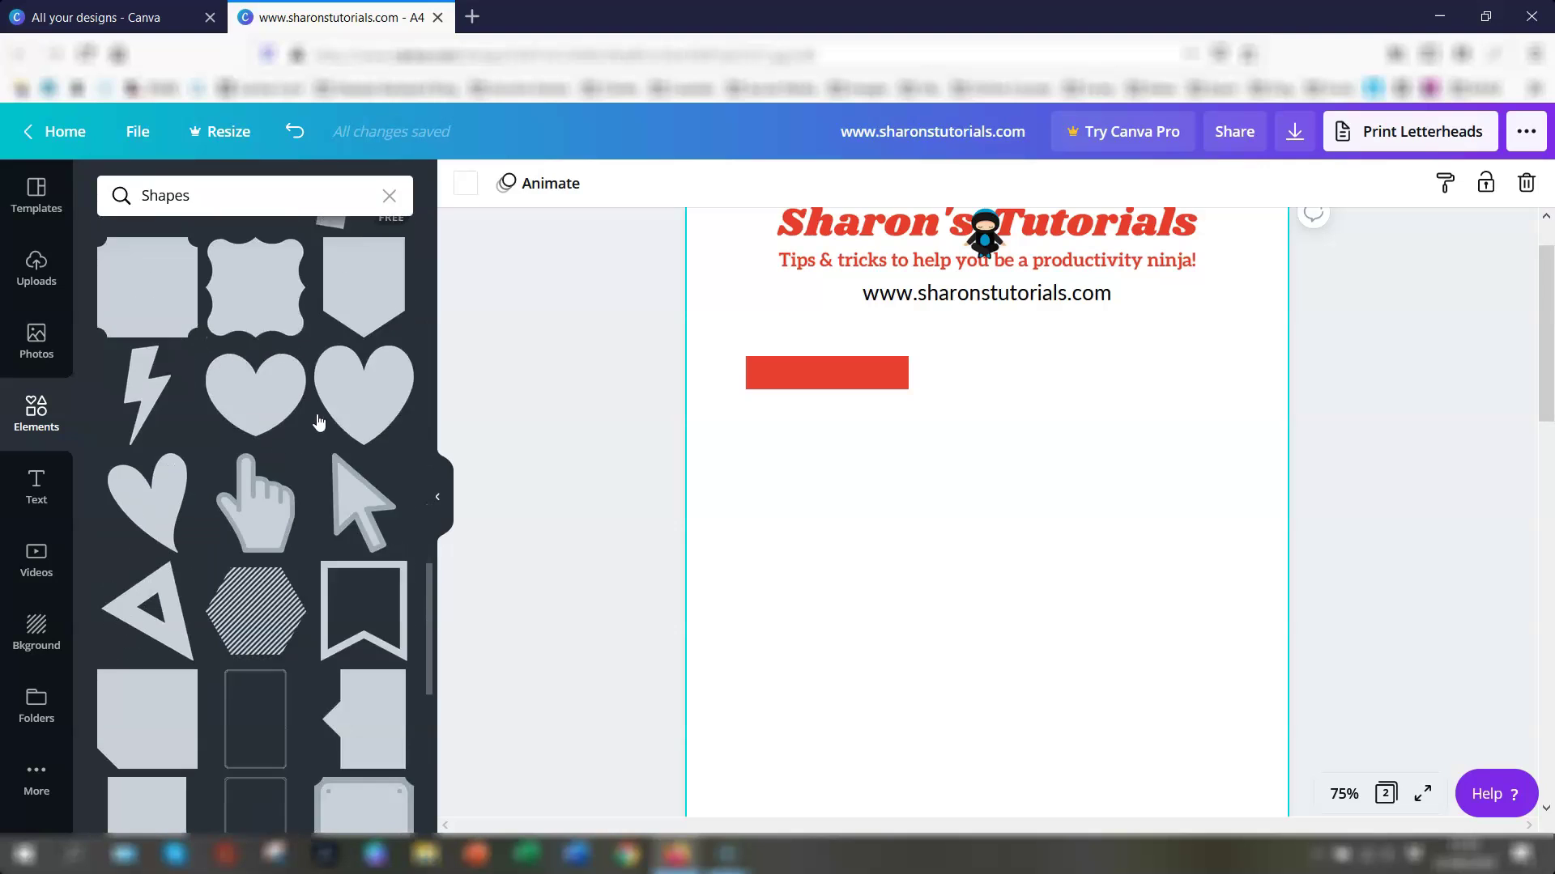
pyautogui.scroll(-10, 319, 422)
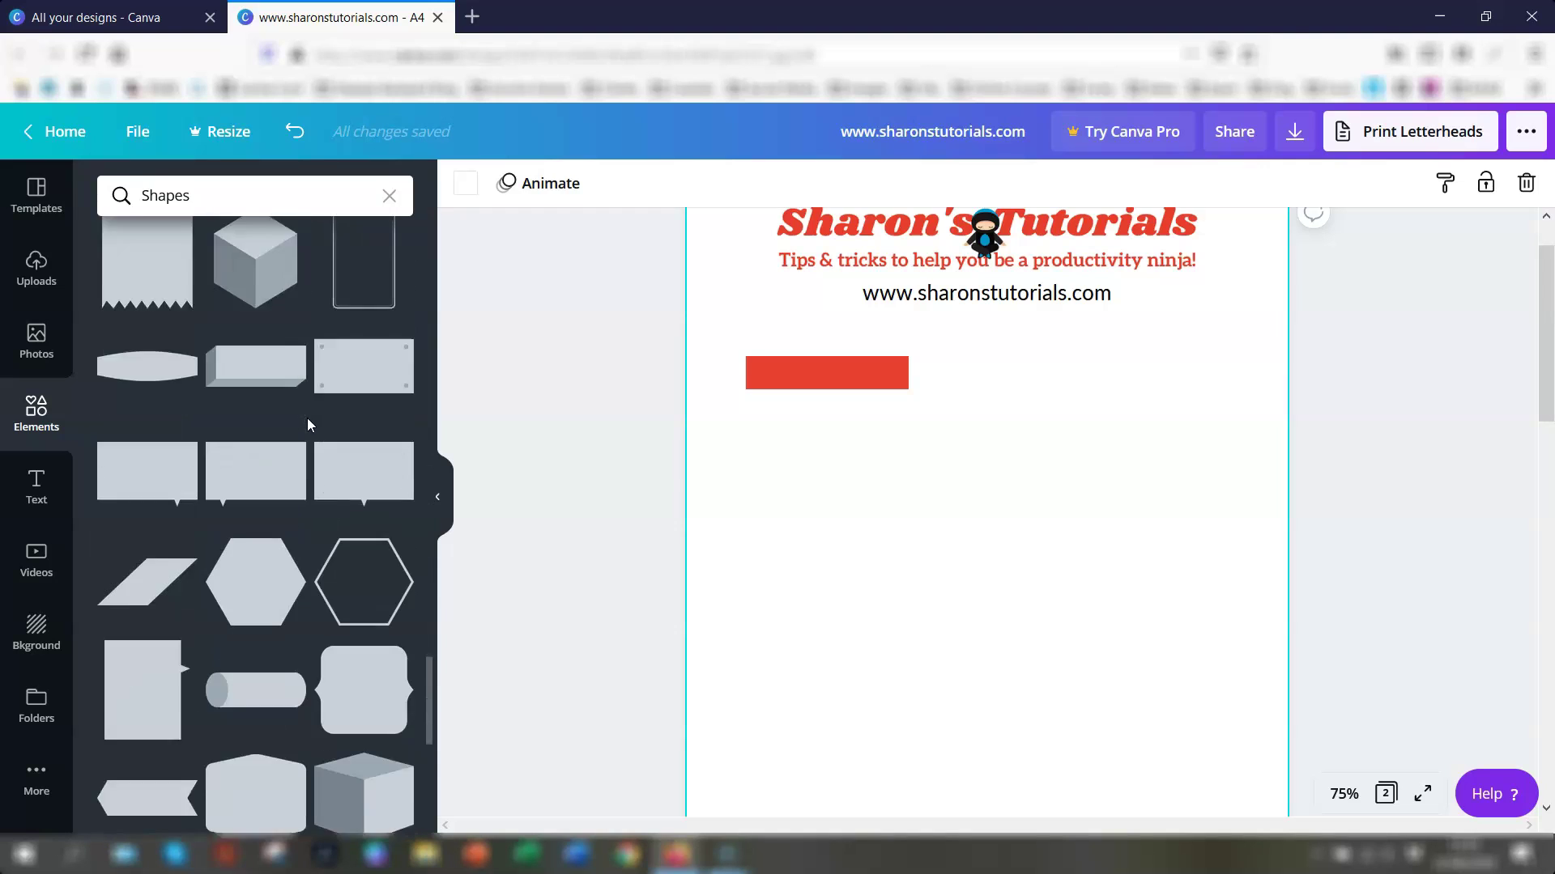
pyautogui.scroll(-8, 307, 419)
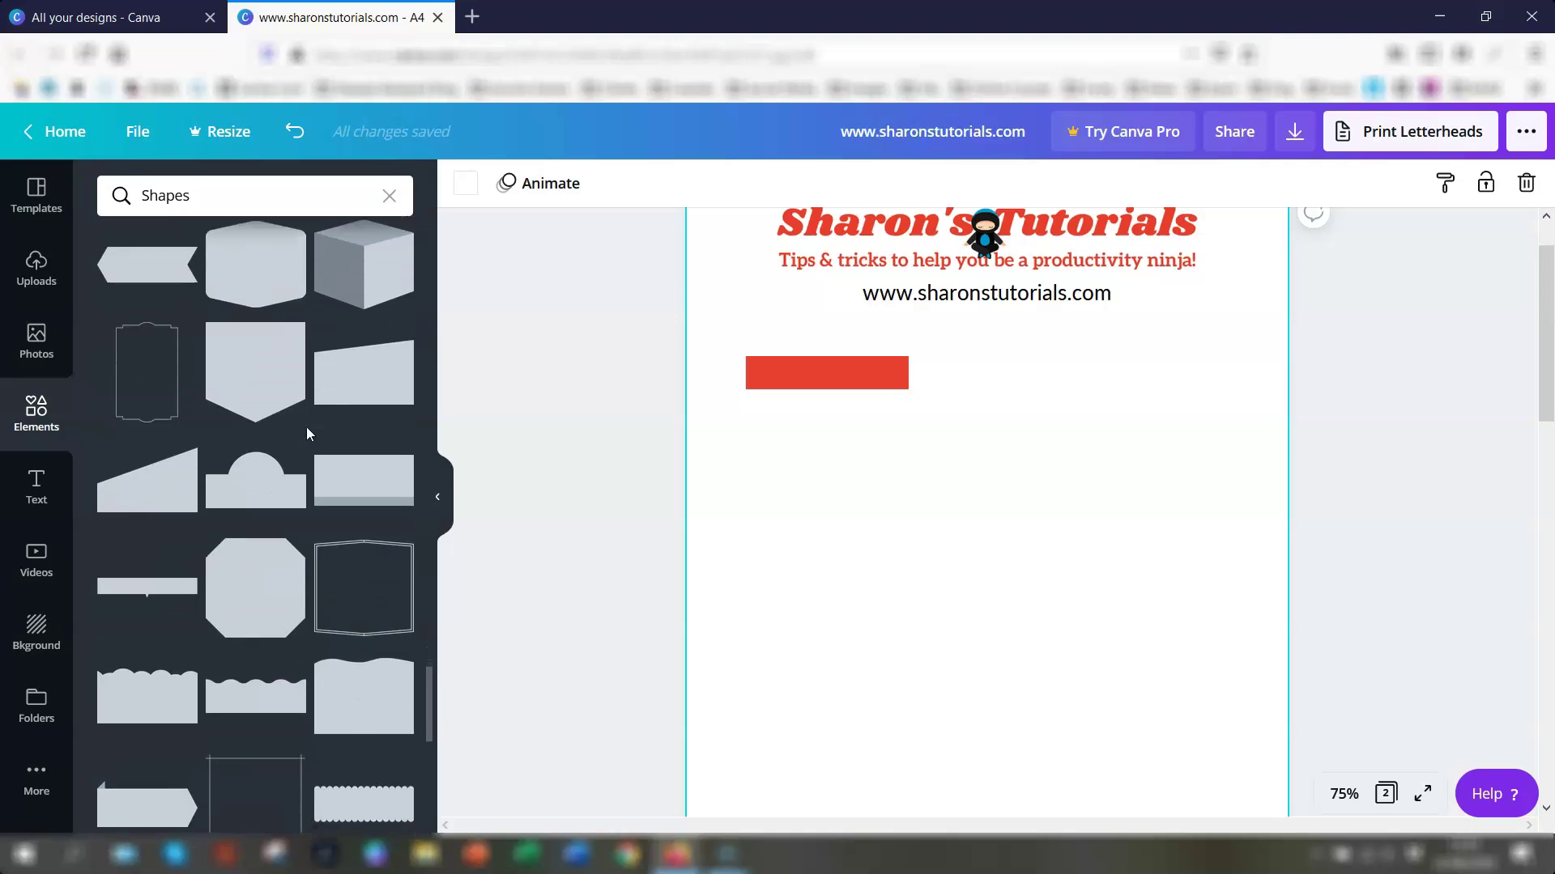
pyautogui.scroll(-10, 306, 428)
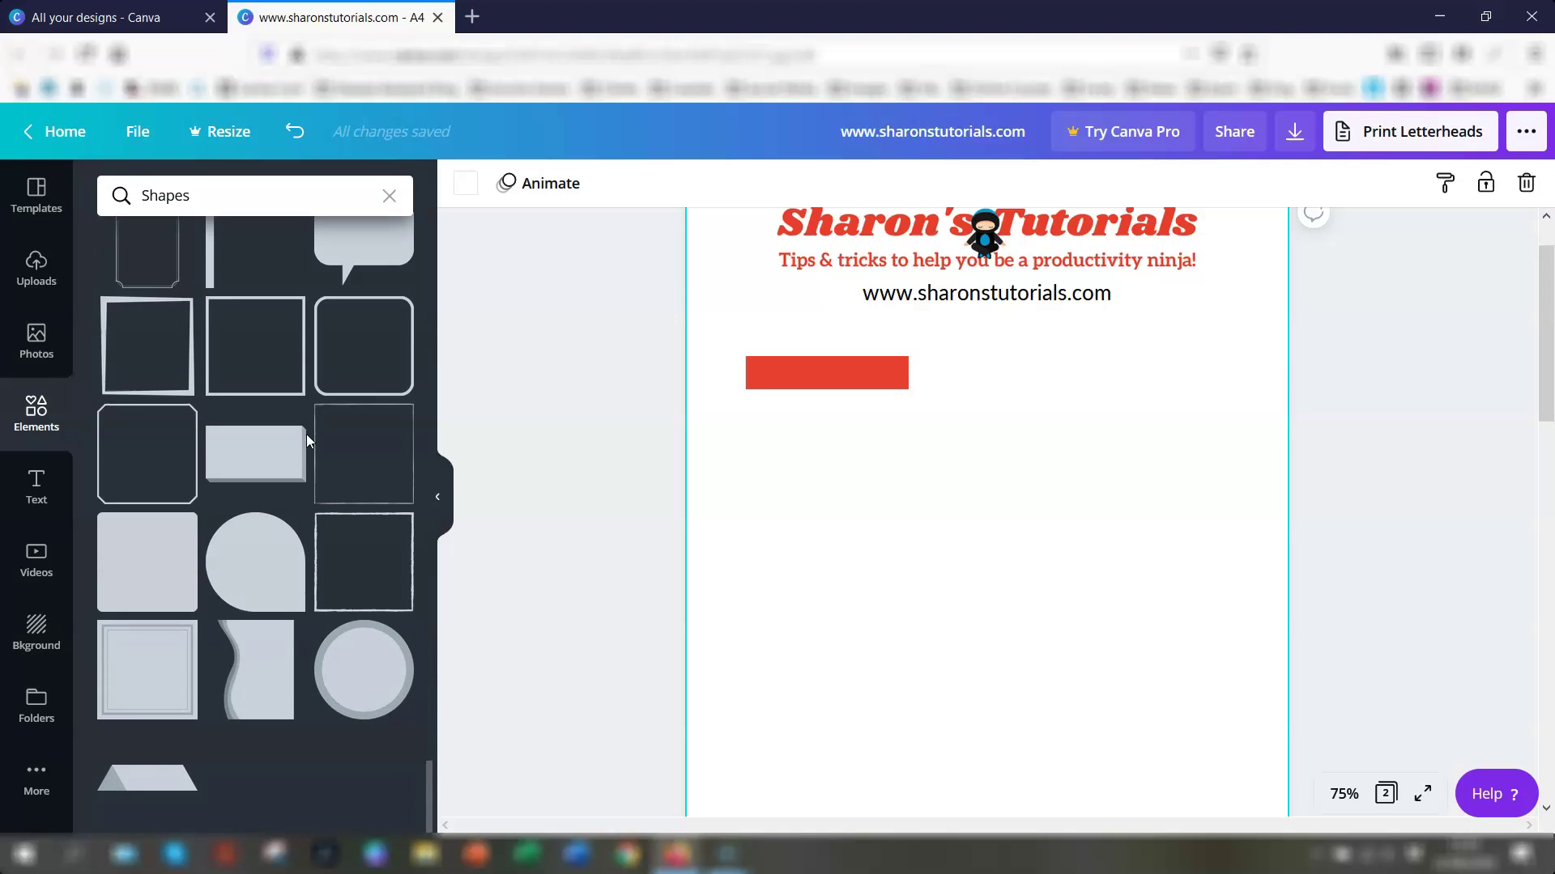
pyautogui.scroll(-10, 307, 434)
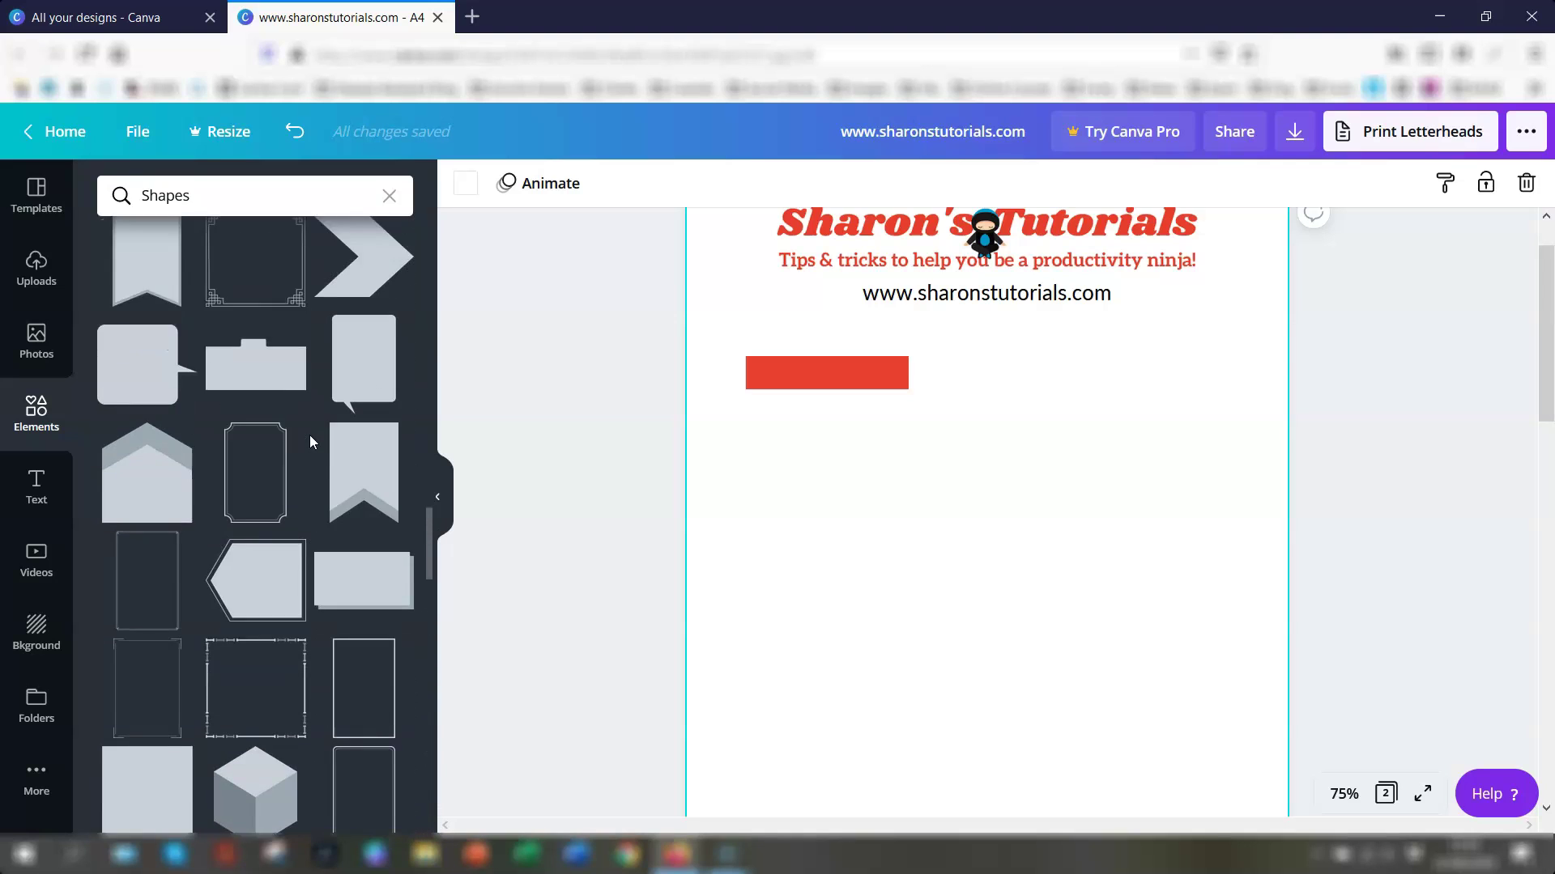
pyautogui.scroll(10, 309, 435)
pyautogui.scroll(10, 305, 445)
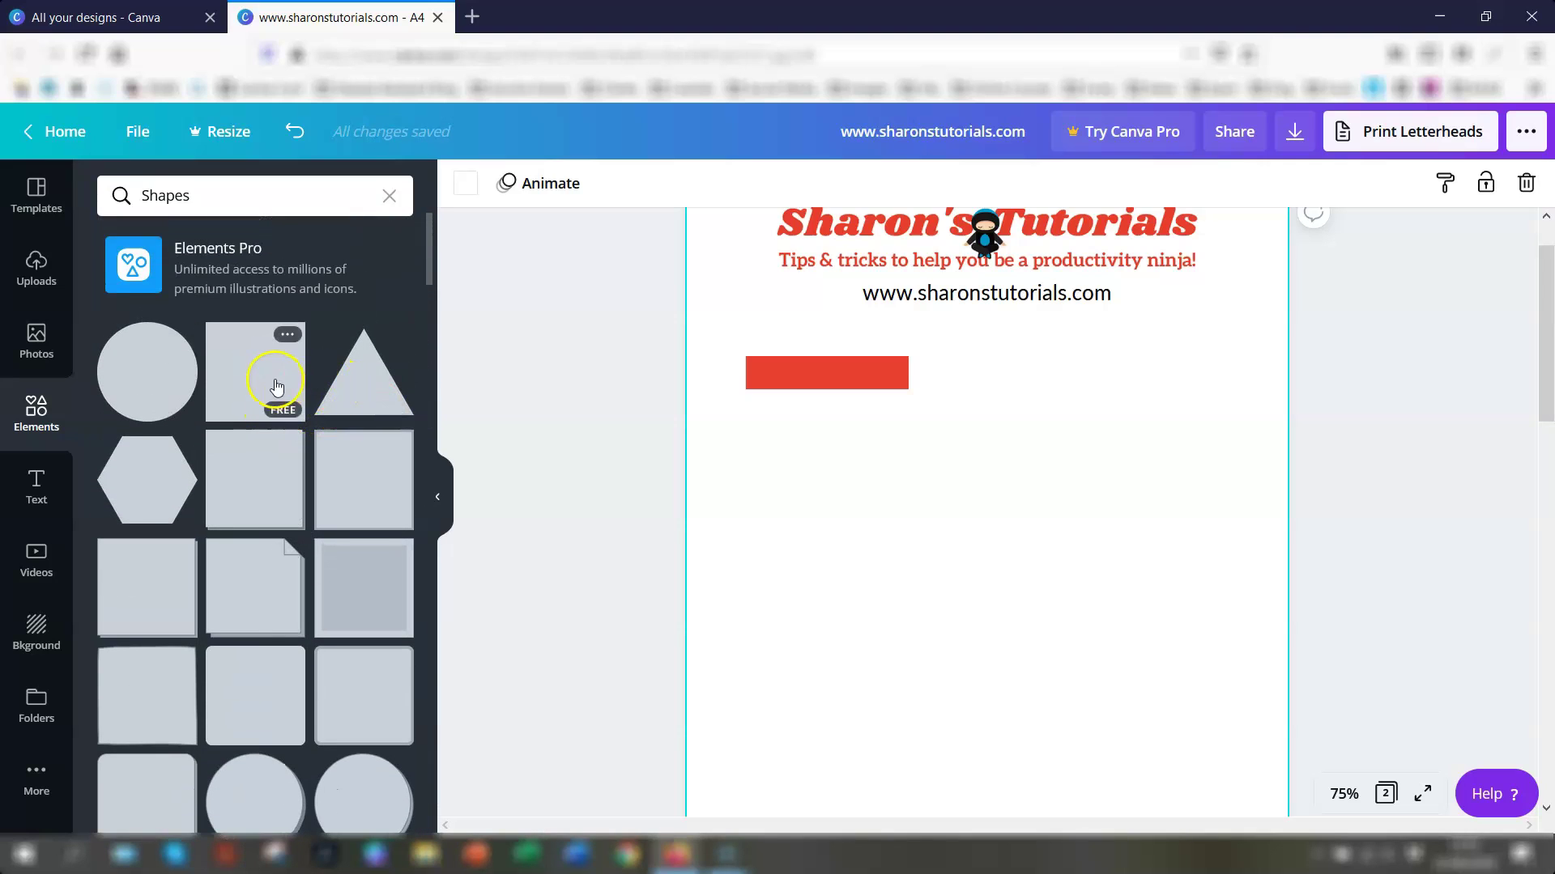
# - Insert a square from the Shapes collection, shrink it to a small bar, and delete it
pyautogui.click(238, 362)
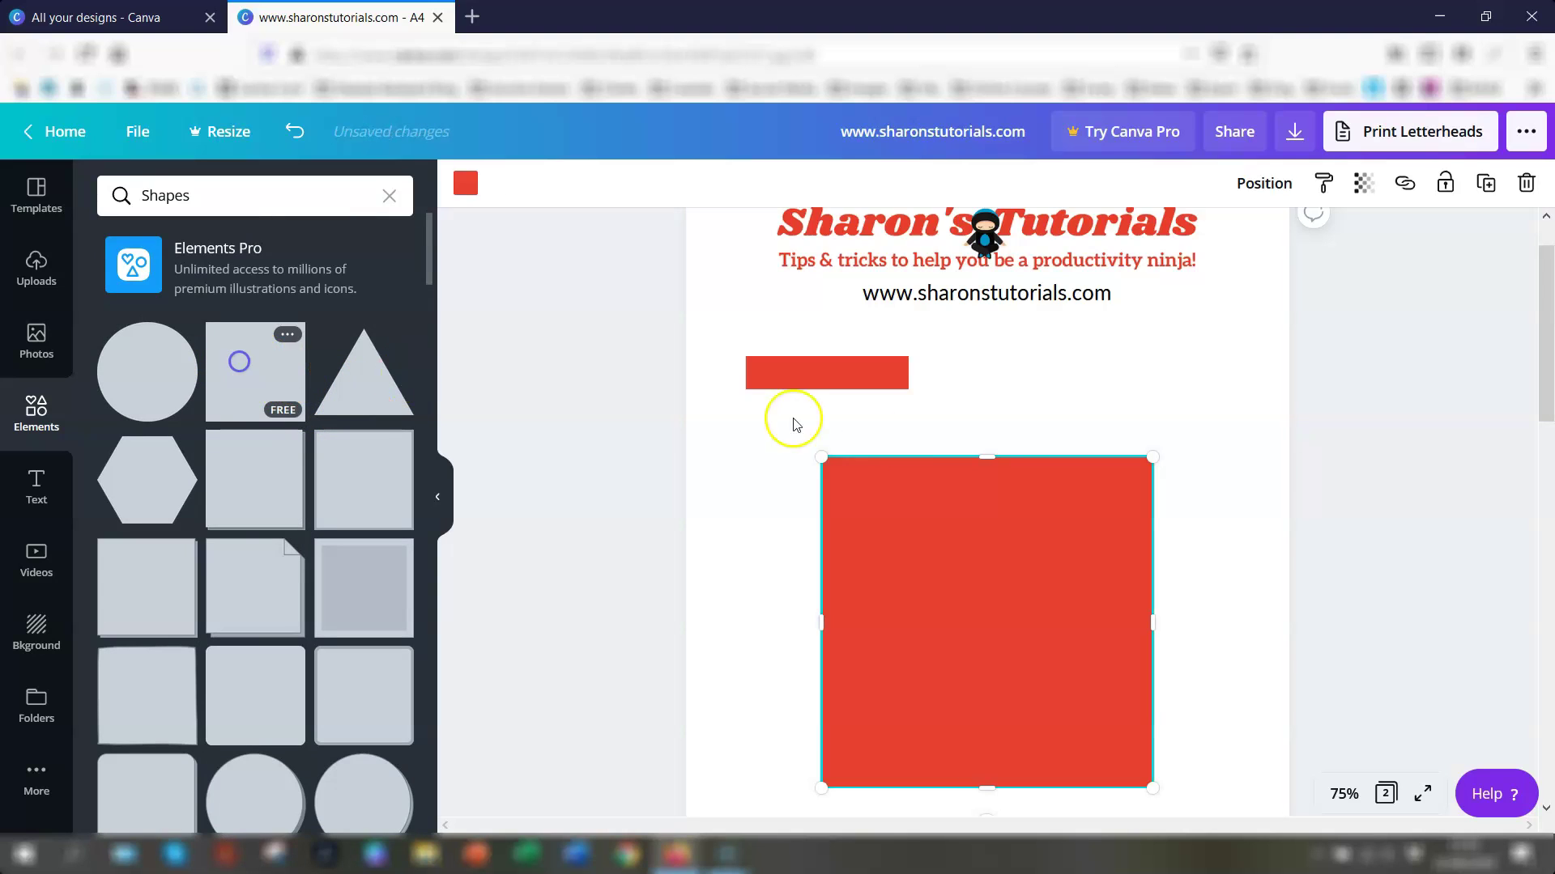
pyautogui.moveTo(989, 784); pyautogui.dragTo(989, 484)
pyautogui.moveTo(1150, 463); pyautogui.dragTo(955, 464)
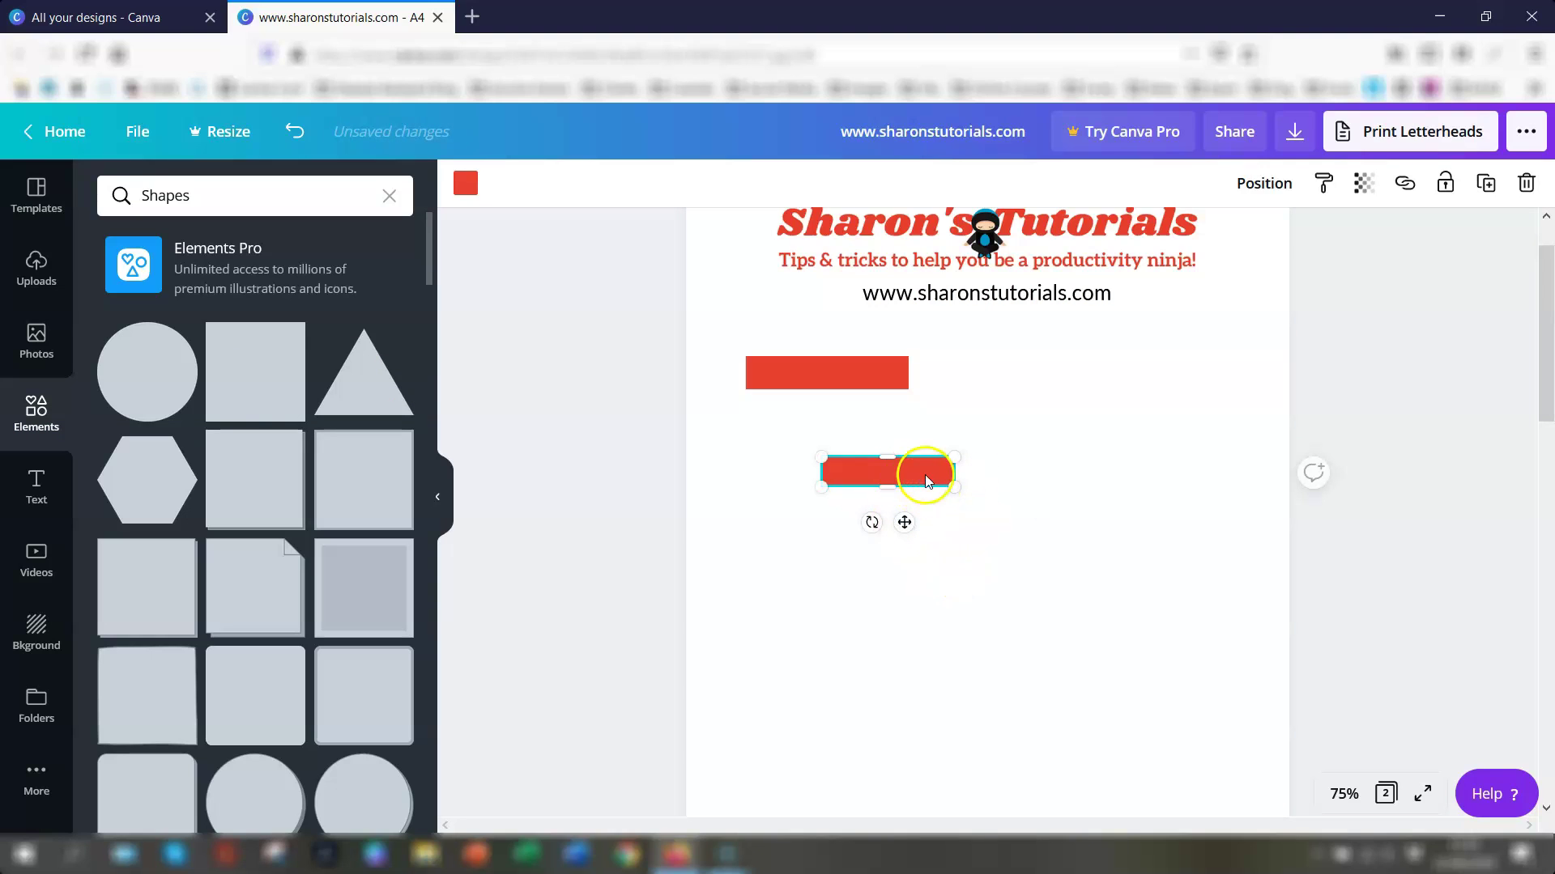
pyautogui.press('Delete')
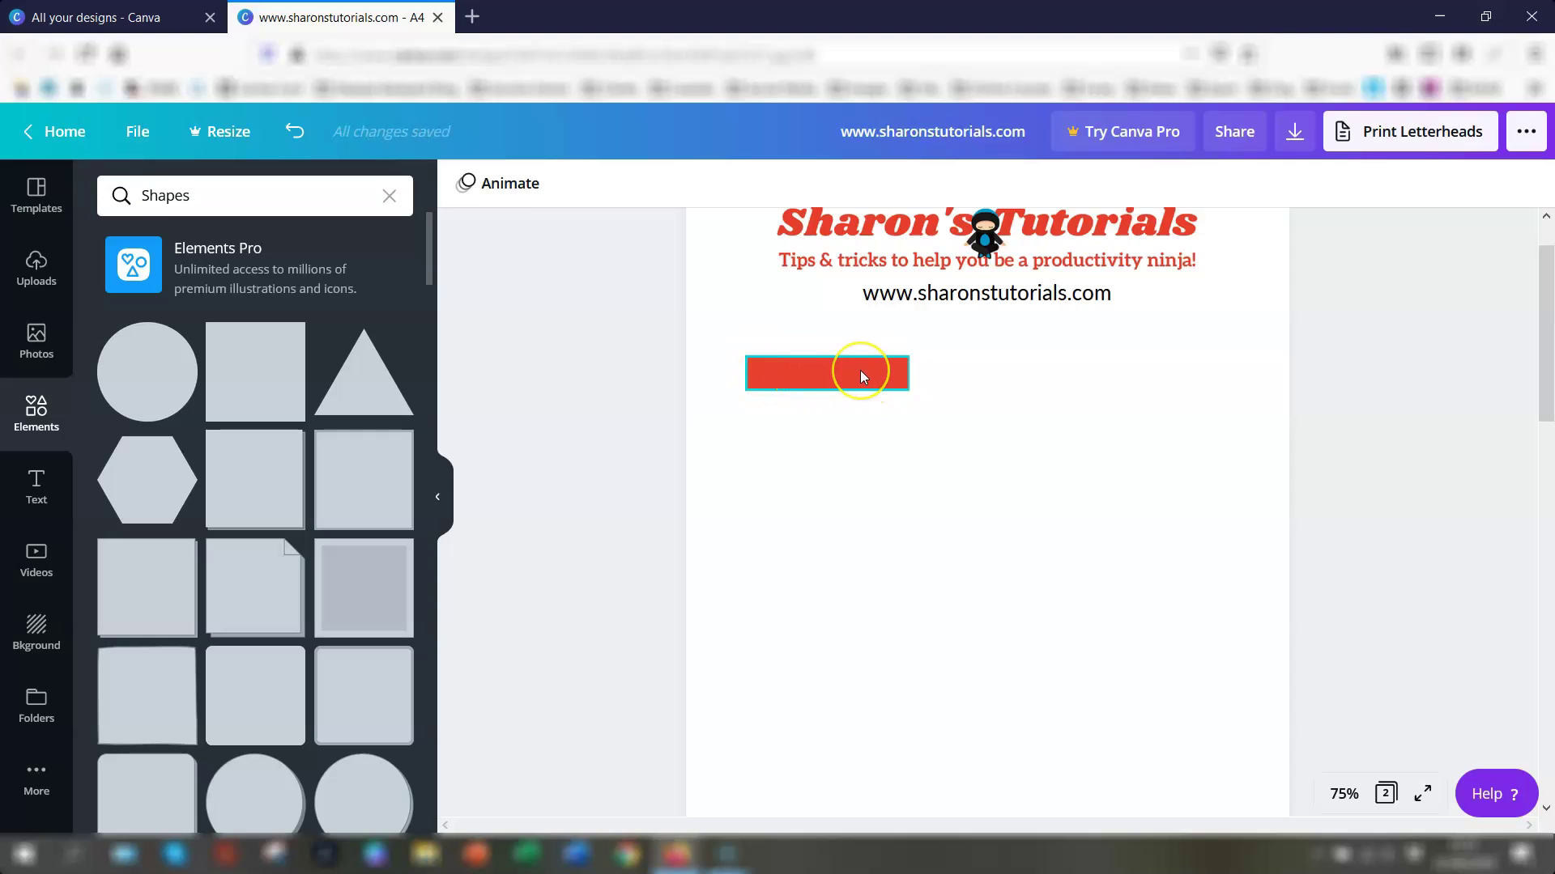
# - Explore the fill colour options for the red bar, including the custom colour picker and a search for purple
pyautogui.scroll(1, 861, 372)
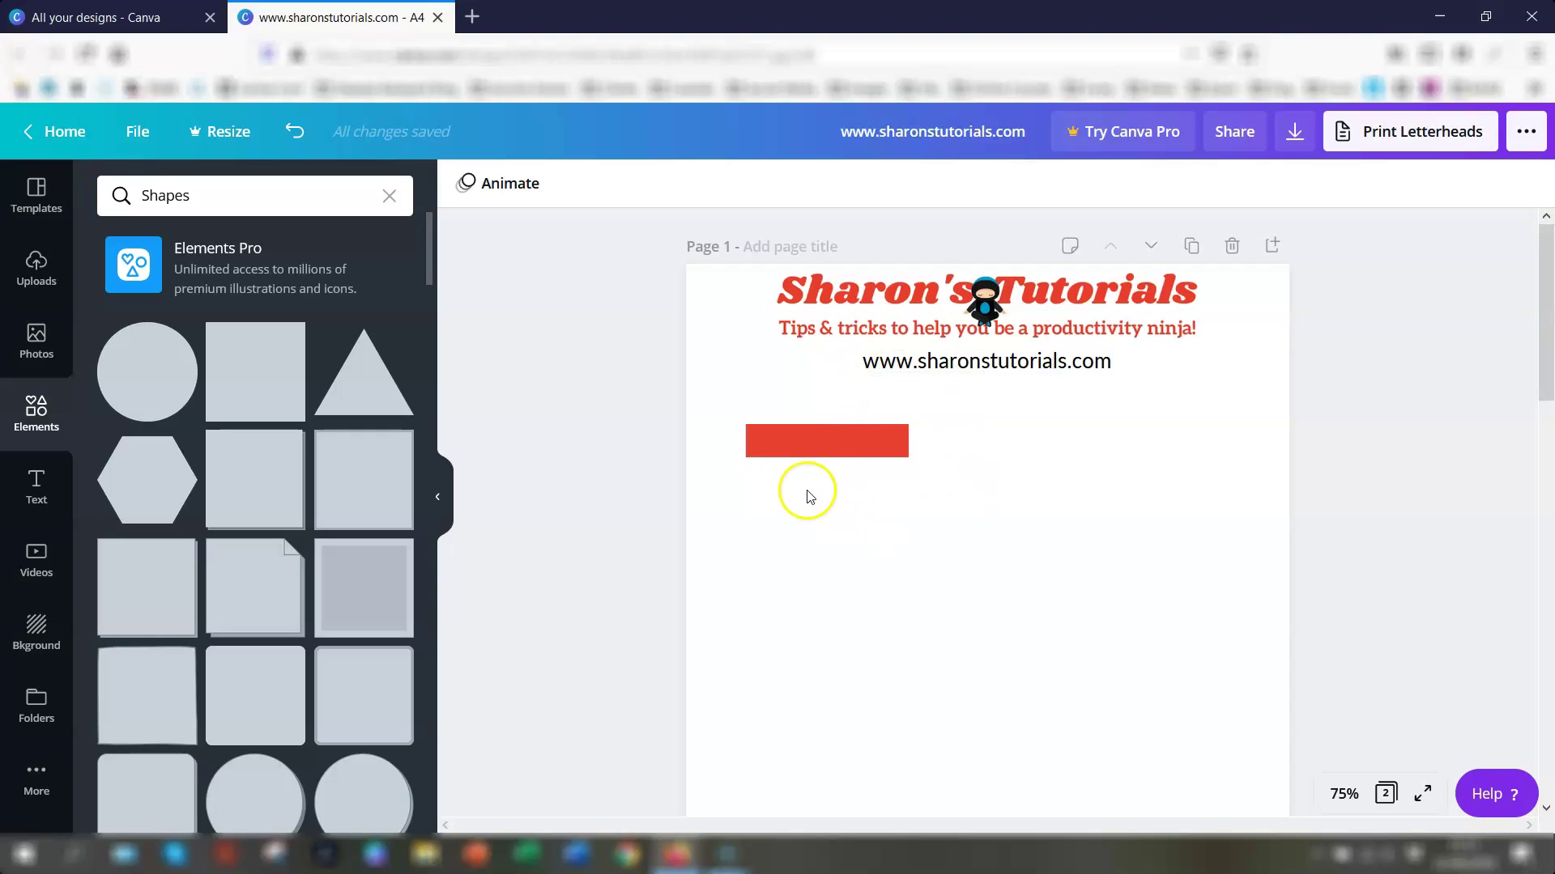
pyautogui.click(786, 436)
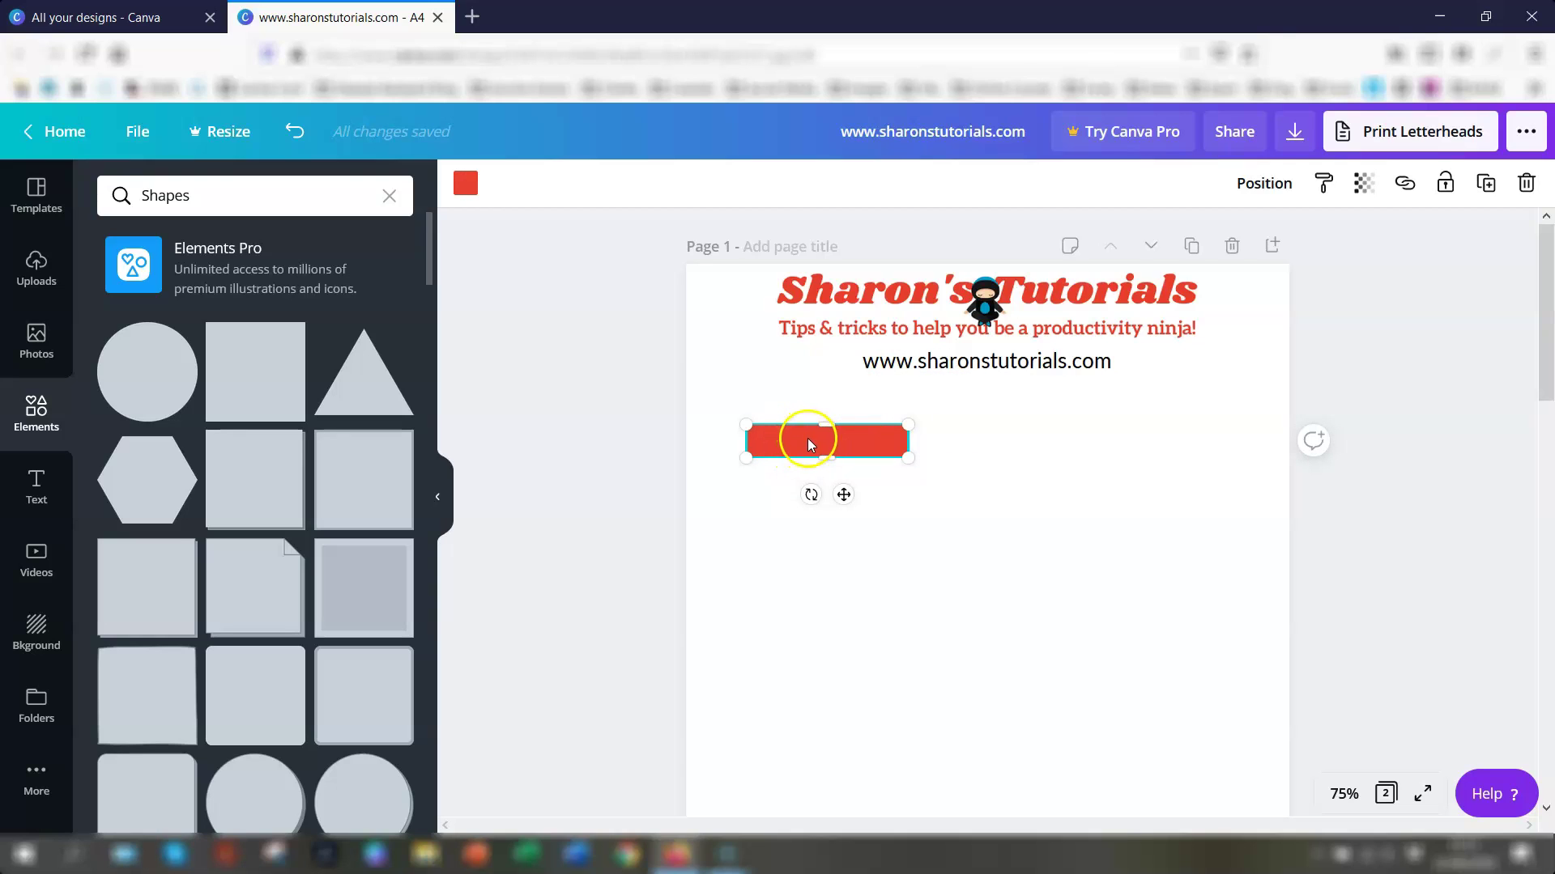
pyautogui.click(466, 186)
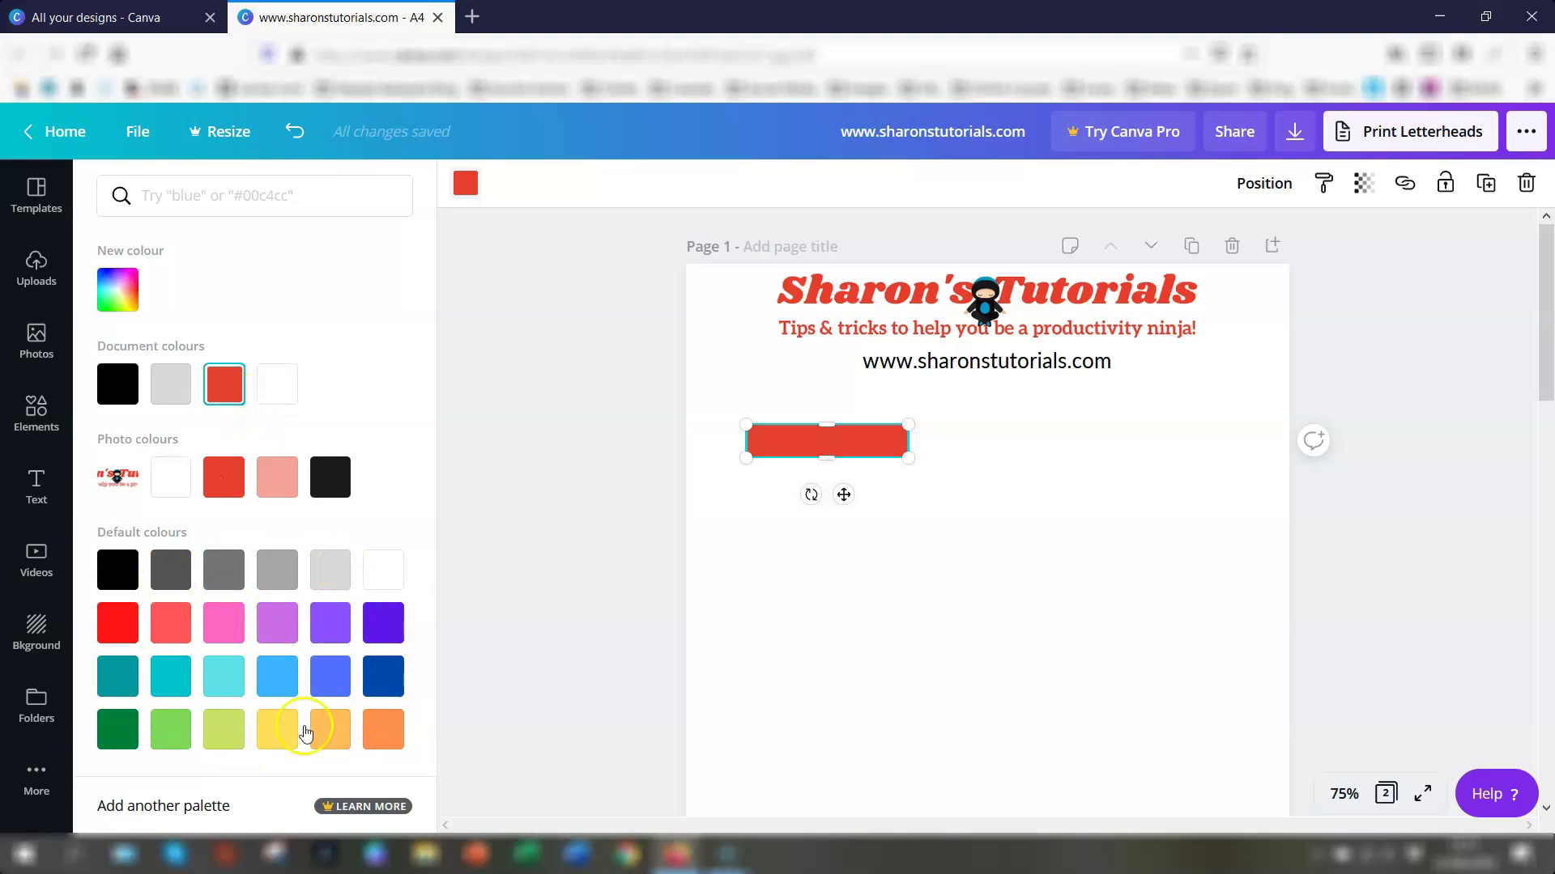
pyautogui.click(118, 292)
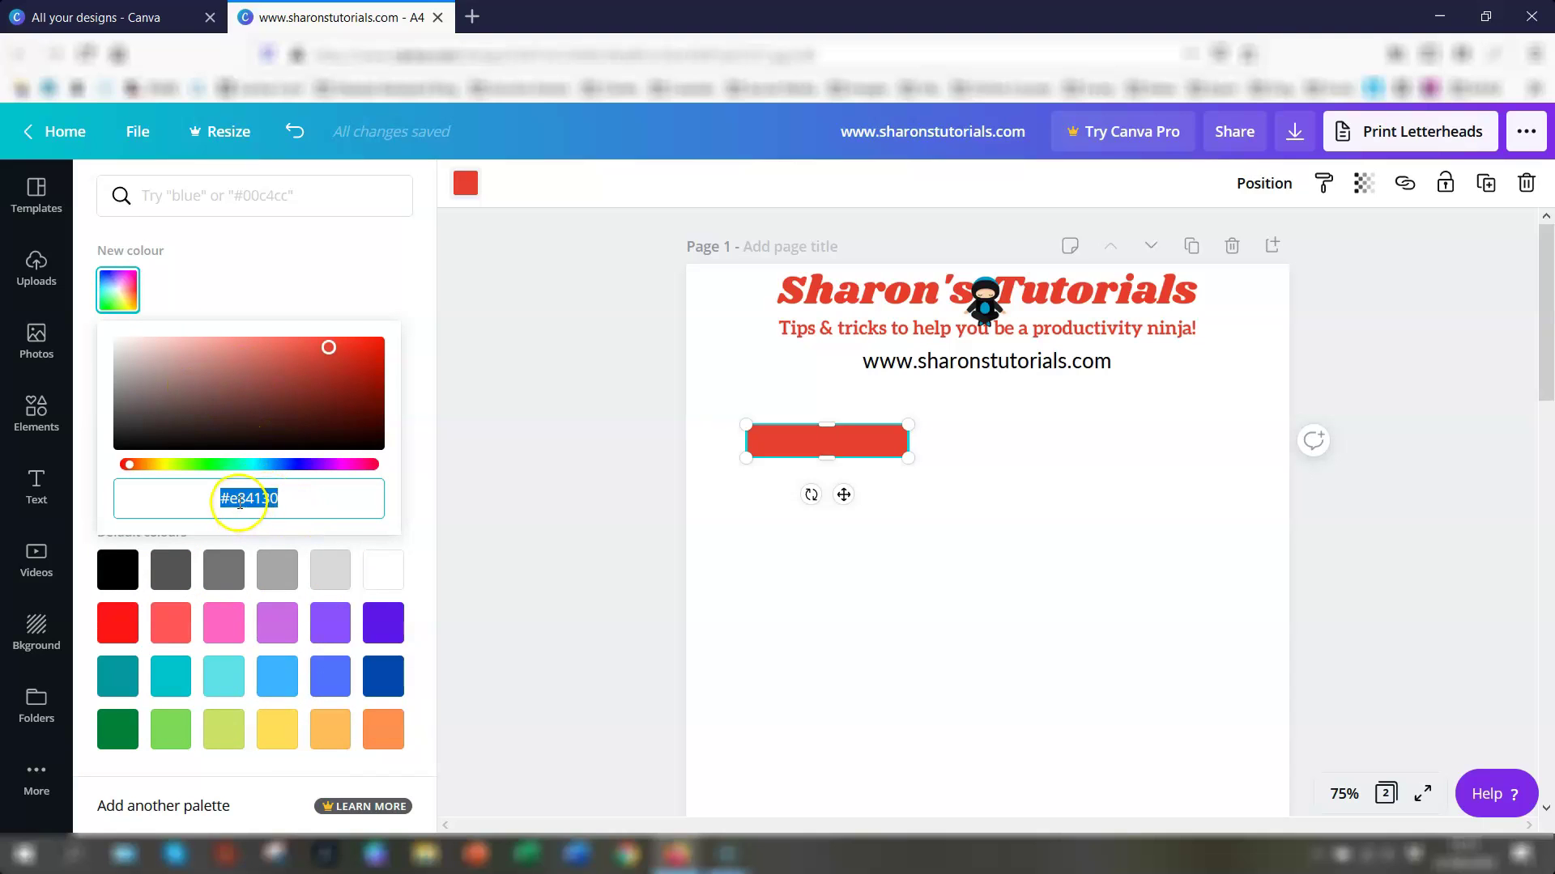
pyautogui.click(200, 203)
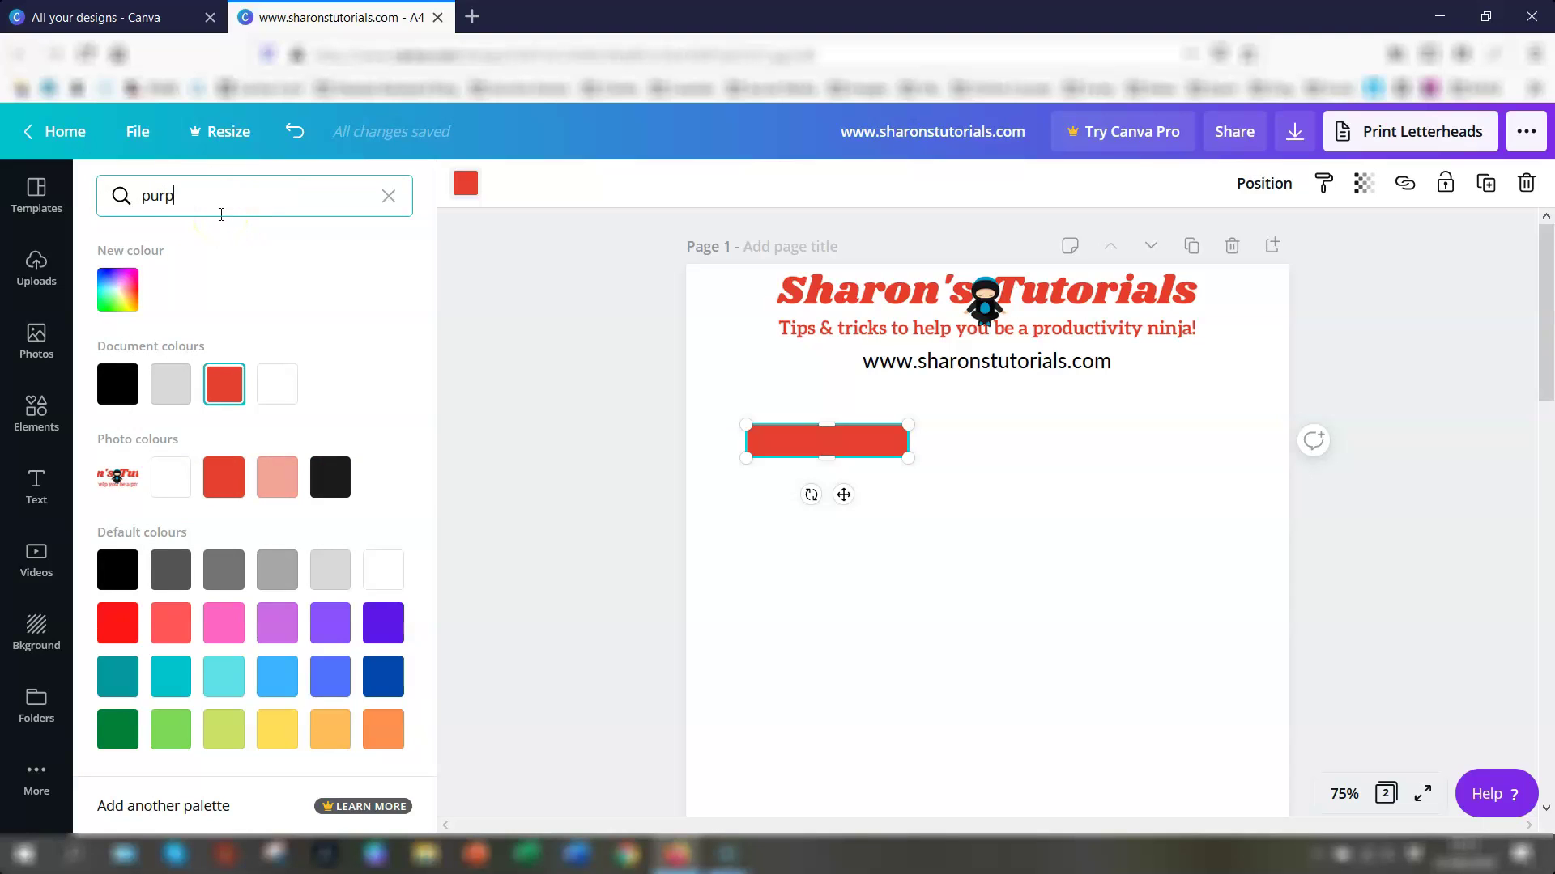
pyautogui.write('purple')
pyautogui.press('Return')
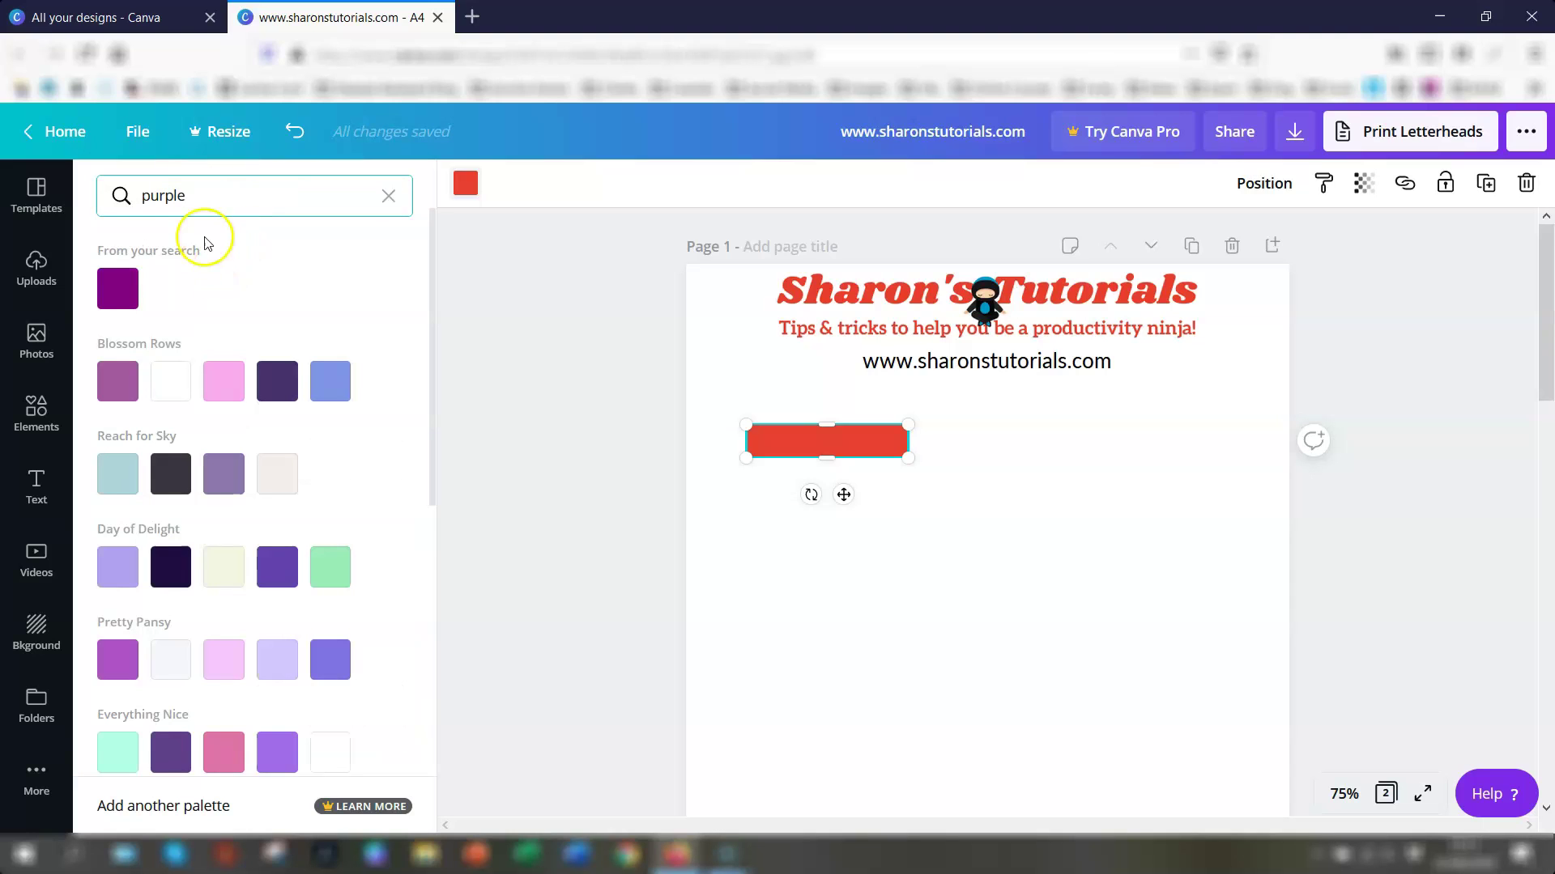
pyautogui.click(389, 196)
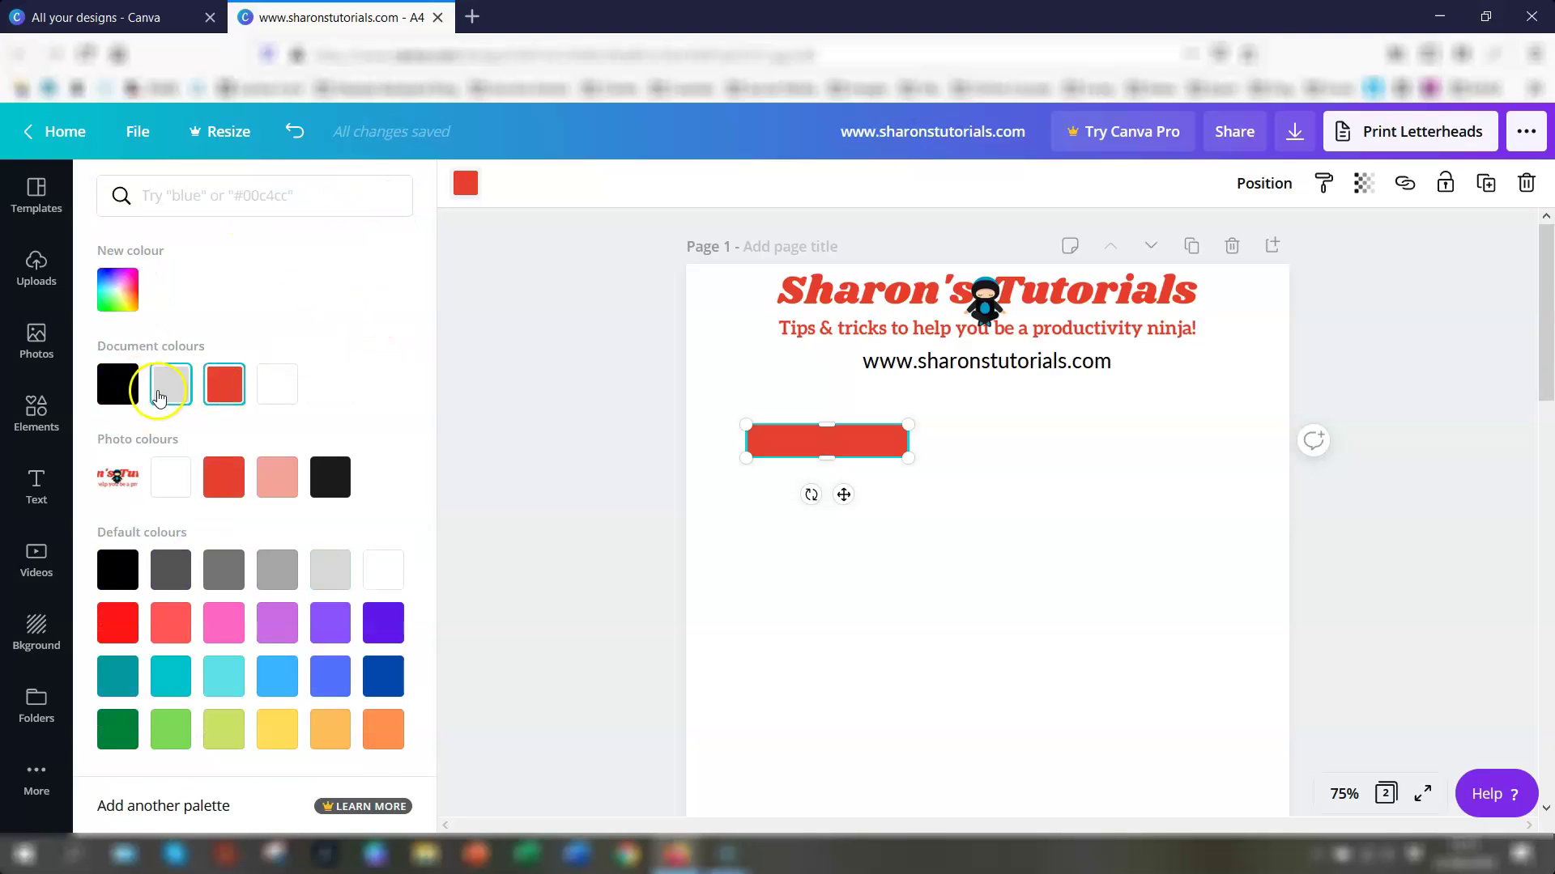
# - Fill the bar with the light grey document colour and make it slightly smaller
pyautogui.click(173, 392)
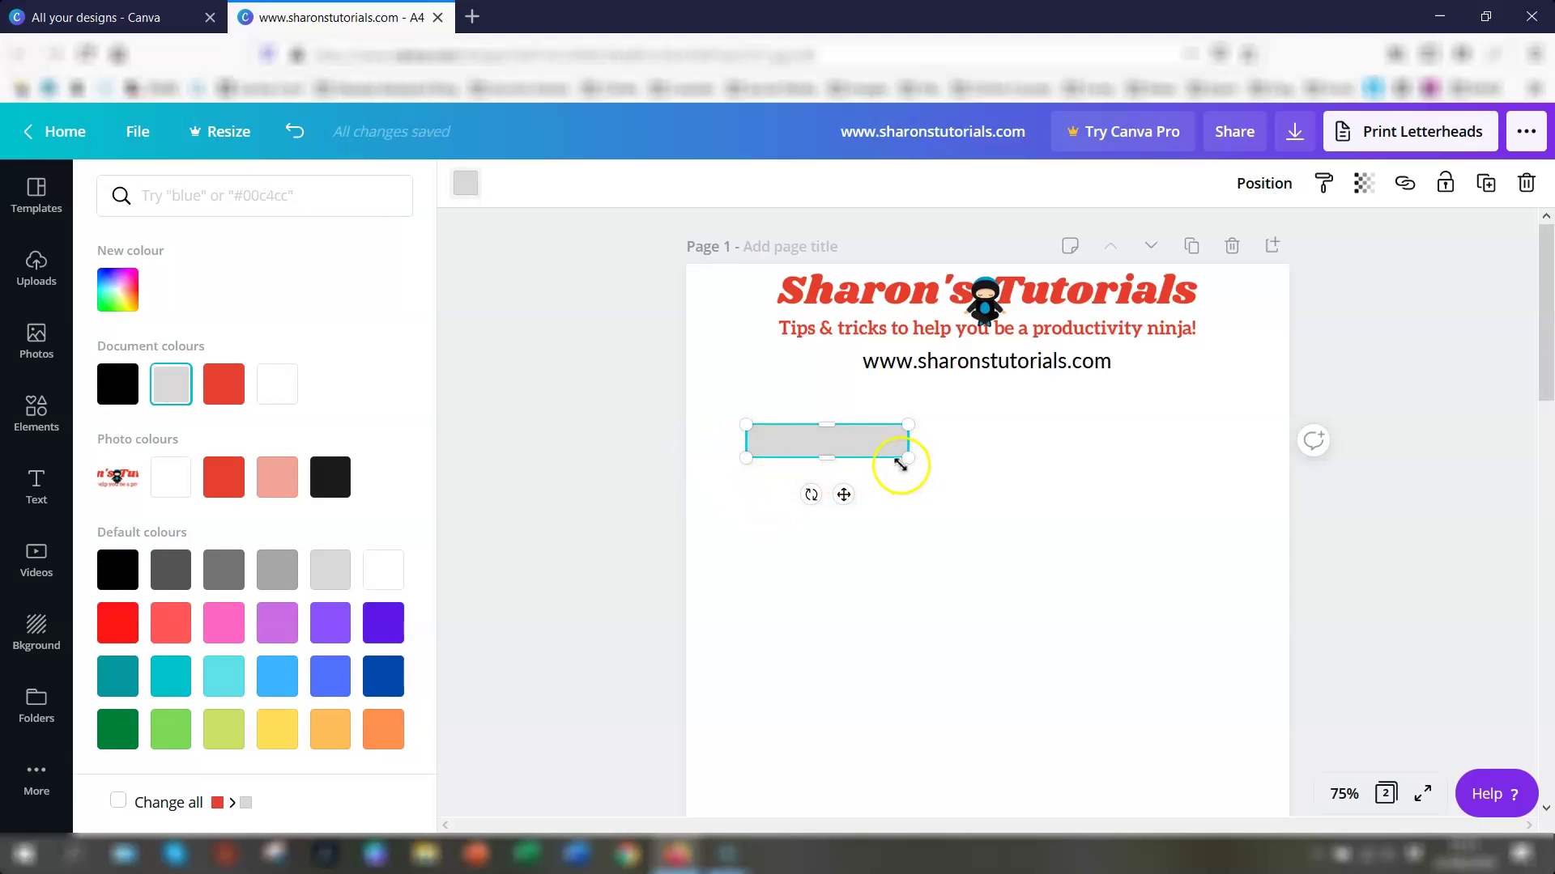
pyautogui.moveTo(908, 445); pyautogui.dragTo(837, 454)
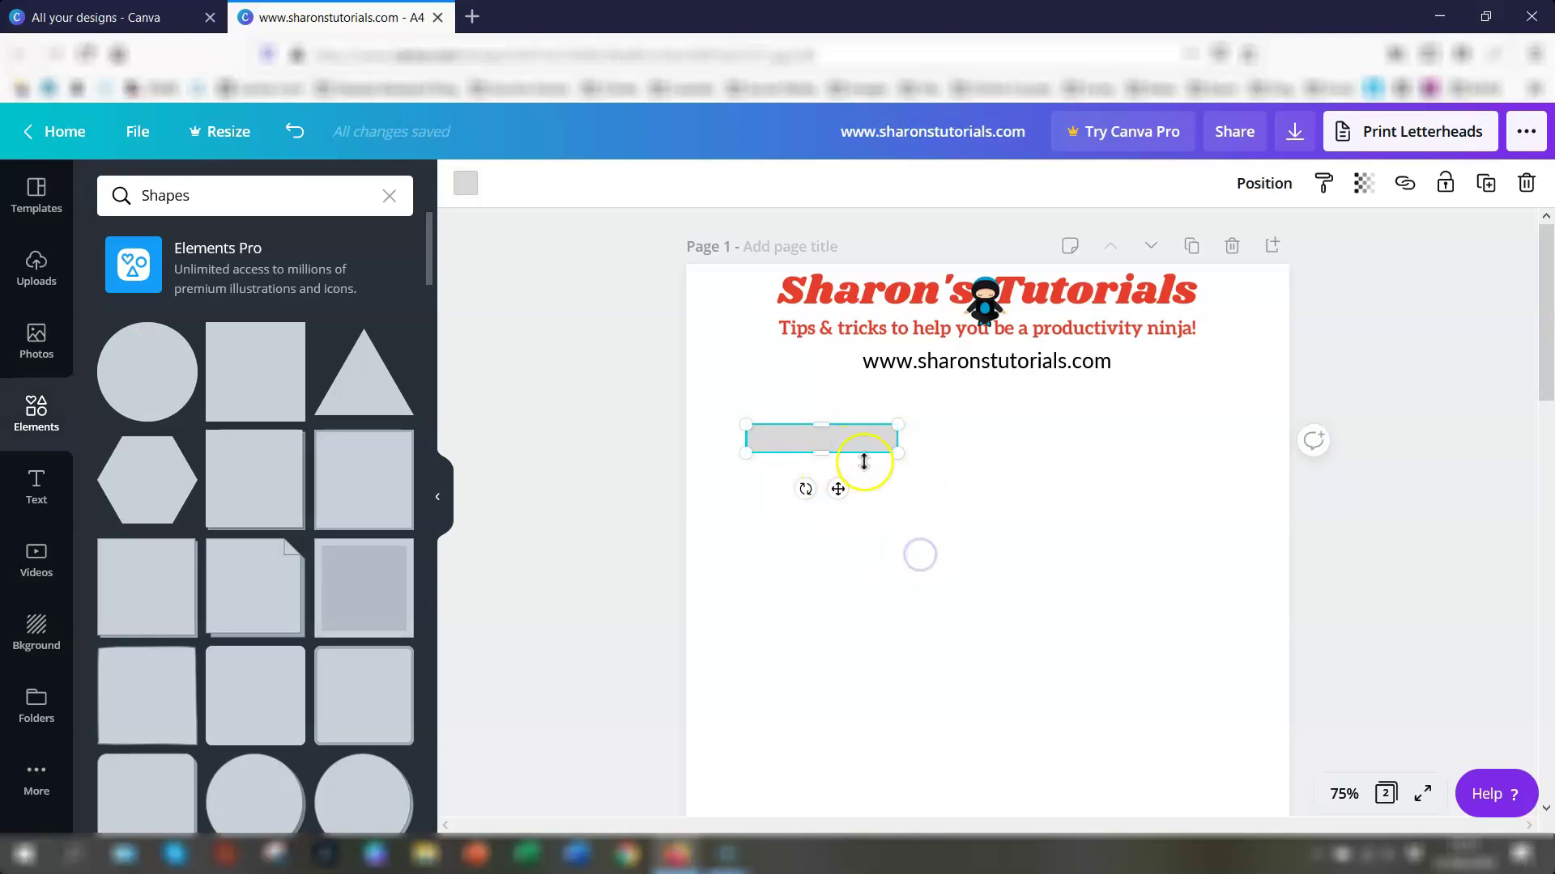
pyautogui.click(944, 507)
# - Duplicate the grey bar and place the copy directly below the original, aligned with its left edge
pyautogui.click(826, 442)
pyautogui.hotkey('ctrl', 'd')
pyautogui.moveTo(856, 454); pyautogui.dragTo(840, 524)
# - Duplicate the upper grey bar and place the copy to its right in the same row, leaving a small gap
pyautogui.click(811, 439)
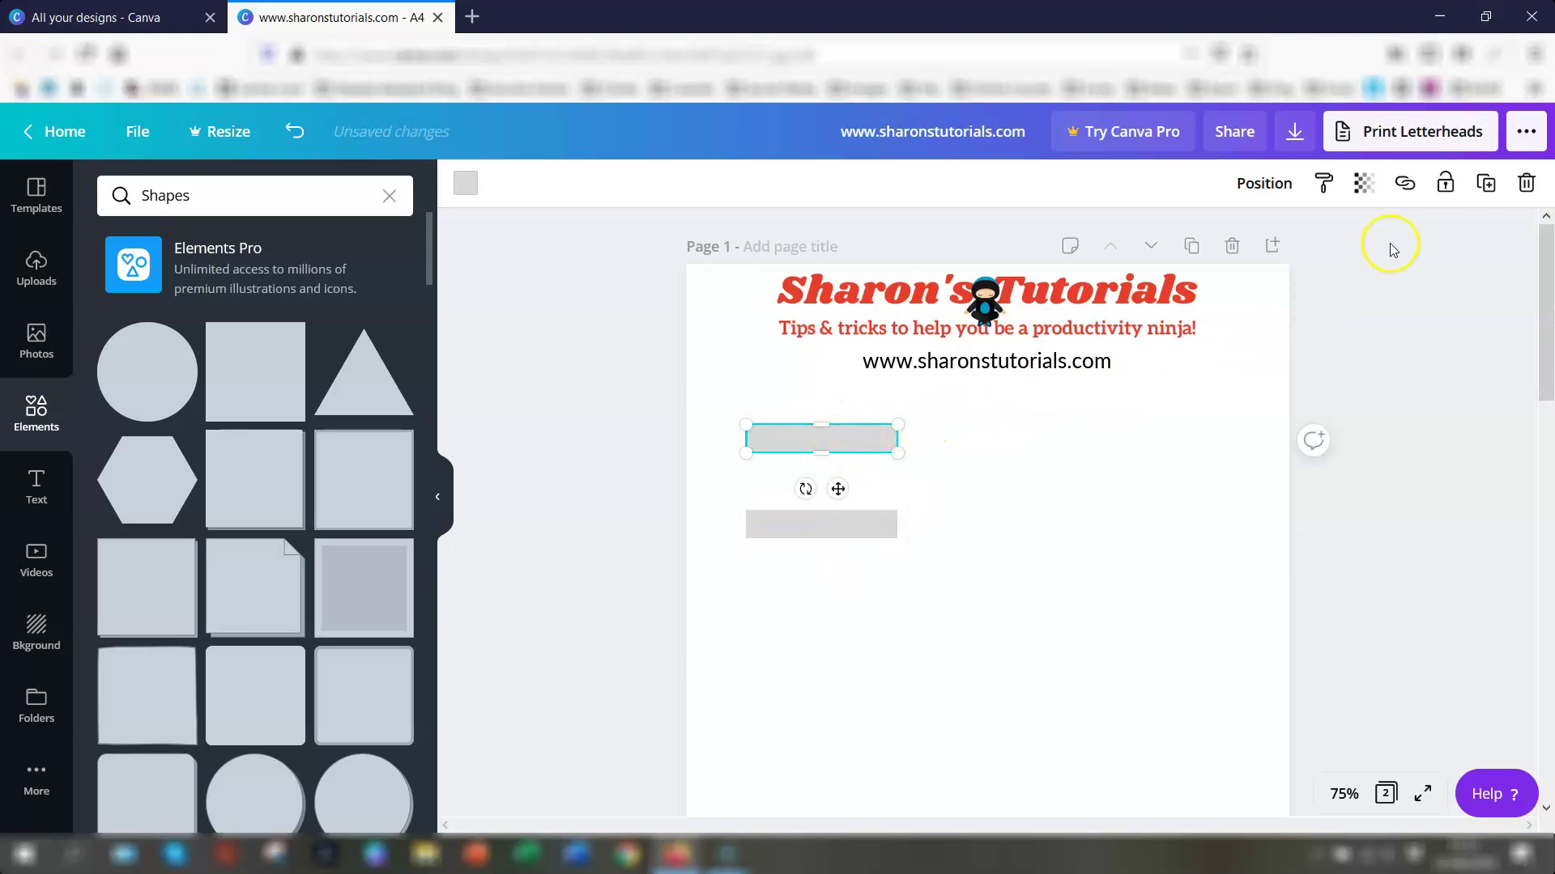
pyautogui.click(1488, 184)
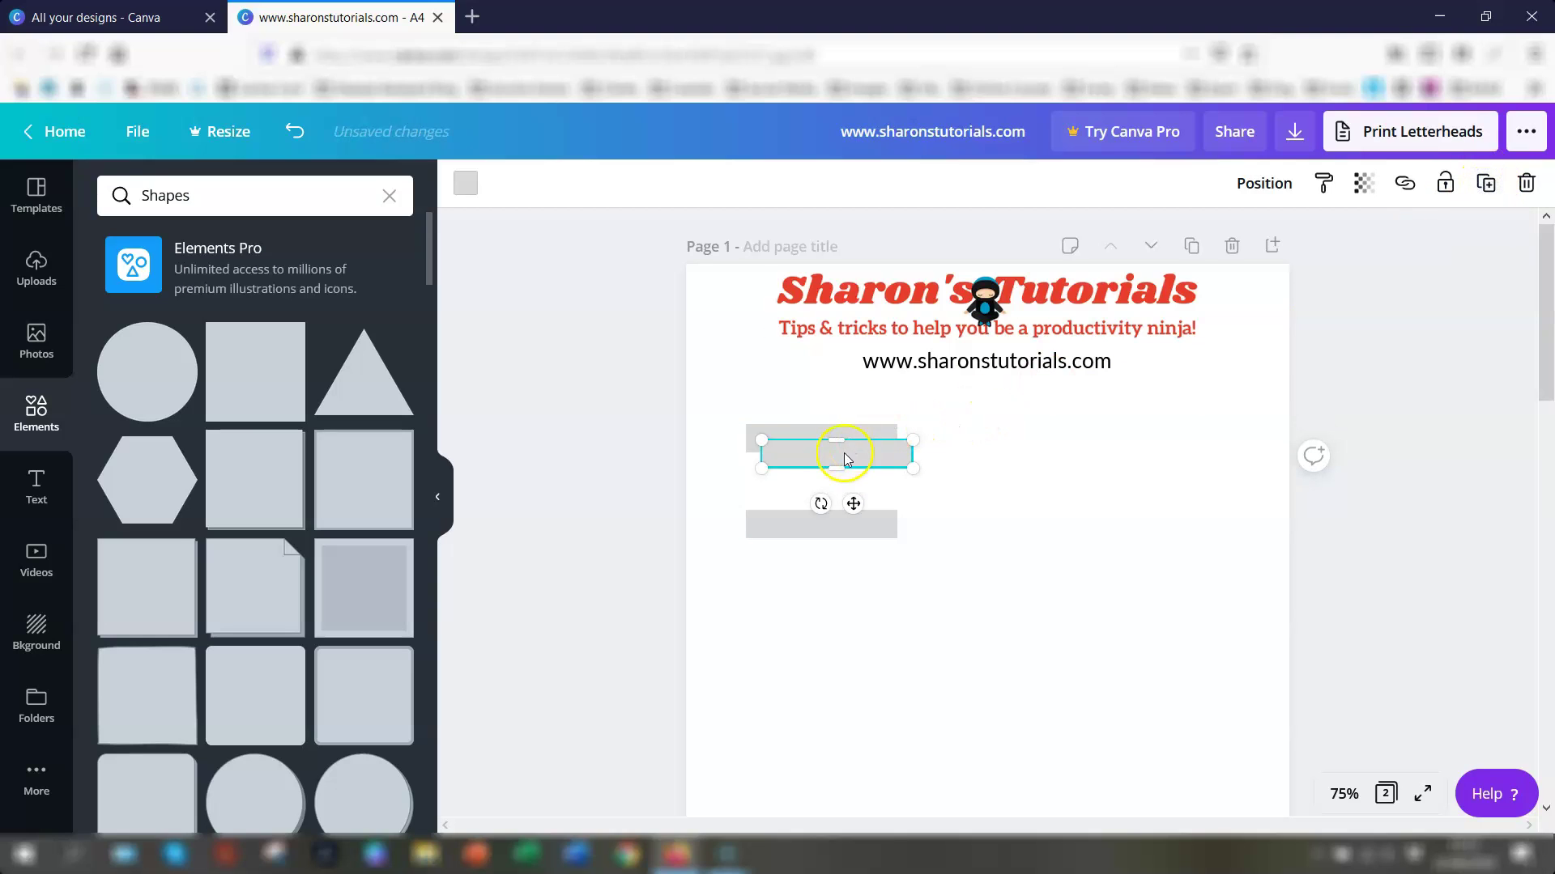
pyautogui.moveTo(866, 453); pyautogui.dragTo(956, 437)
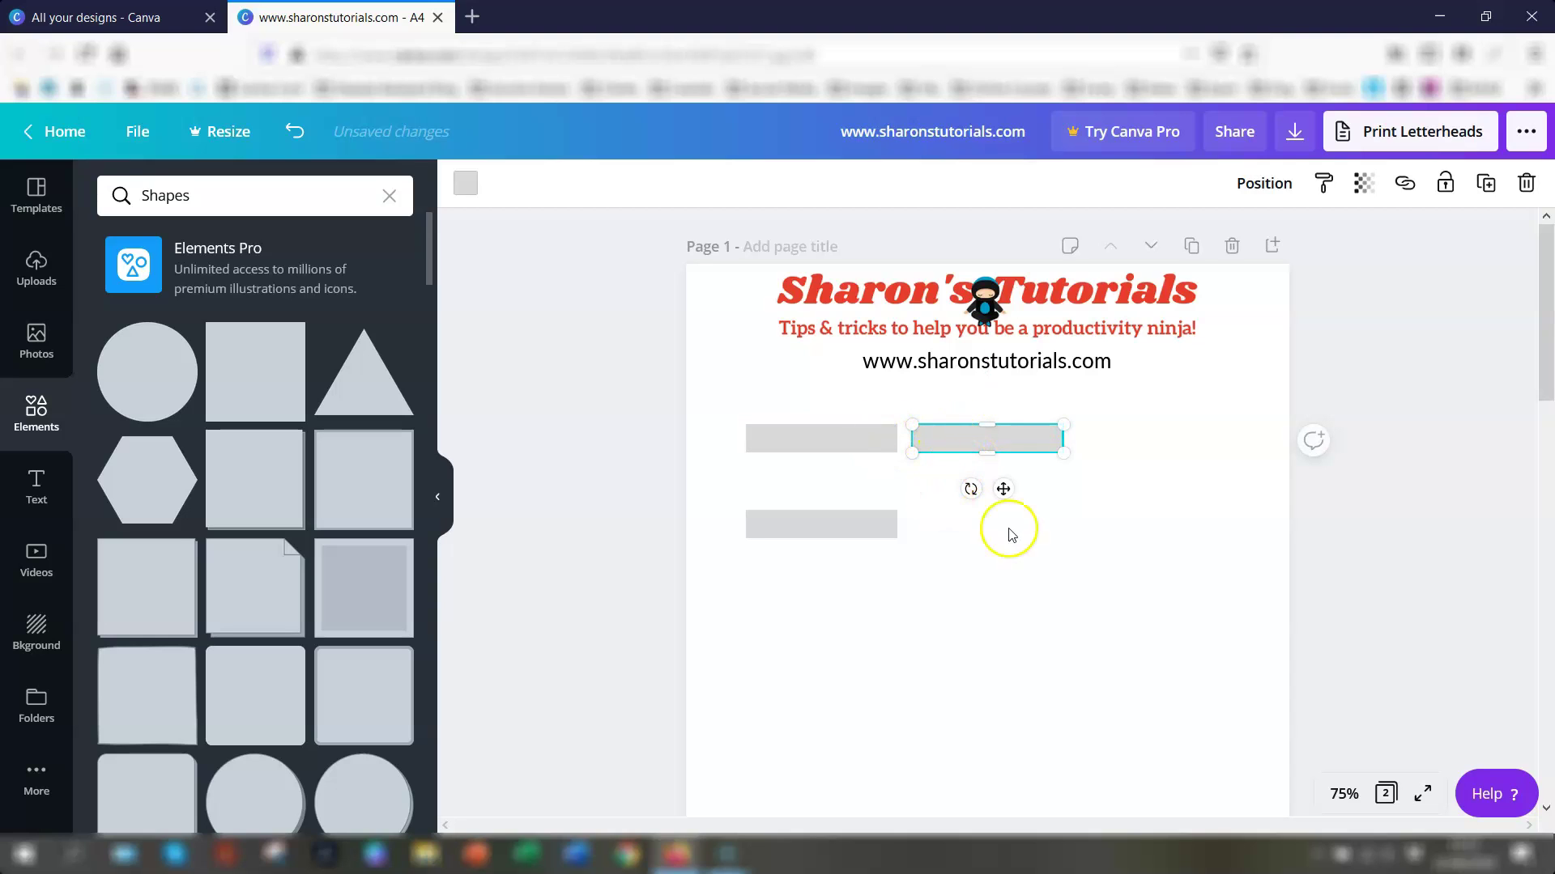
# - Duplicate the two grey bars in the top row together and place the copies directly beneath them
pyautogui.click(1125, 578)
pyautogui.moveTo(837, 406); pyautogui.dragTo(1037, 480)
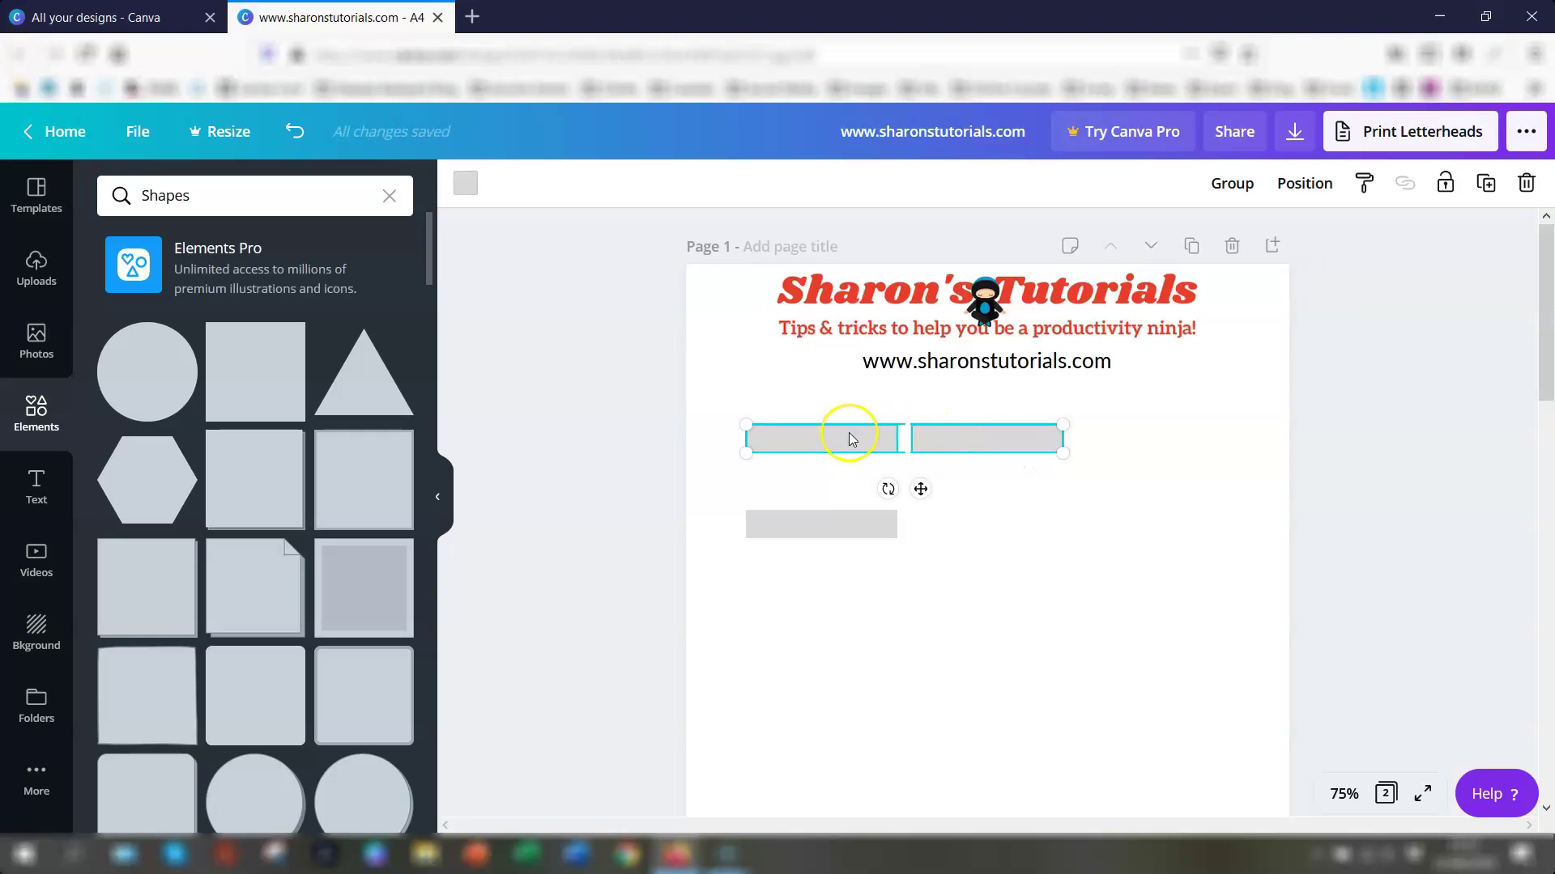
pyautogui.click(1486, 183)
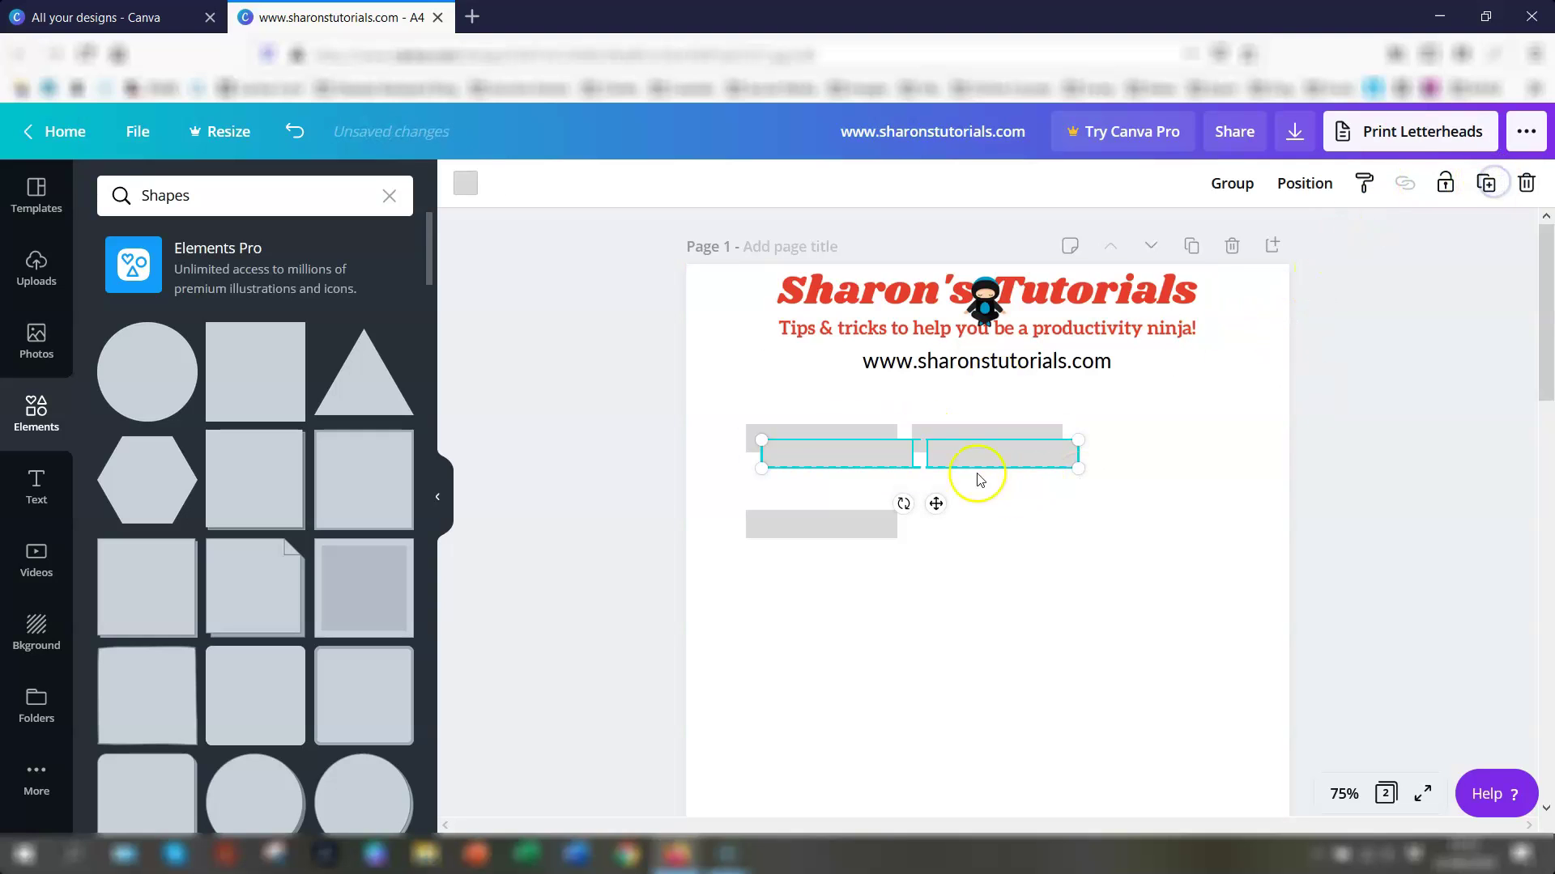
pyautogui.moveTo(892, 456)
pyautogui.mouseDown()
pyautogui.moveTo(910, 454)
pyautogui.moveTo(899, 483)
pyautogui.moveTo(872, 481)
pyautogui.mouseUp()
# - Duplicate the second grey bar in the top row and place the copy beside it as an evenly spaced third bar
pyautogui.click(1141, 445)
pyautogui.click(1017, 452)
pyautogui.click(1485, 183)
pyautogui.moveTo(1059, 446); pyautogui.dragTo(1155, 441)
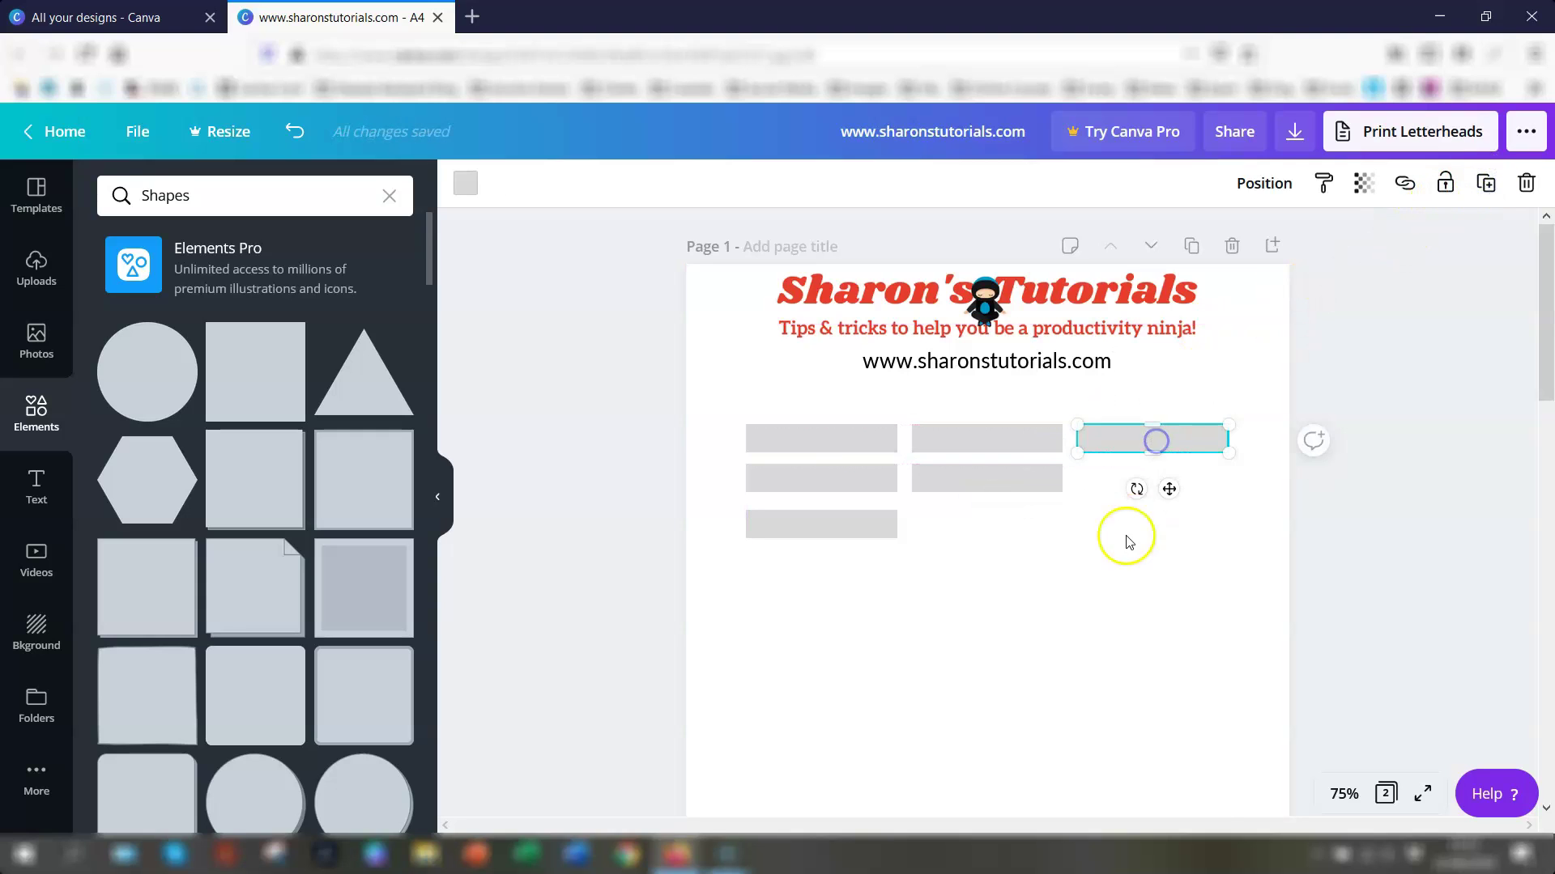
# - Delete all the grey bars below the top row
pyautogui.click(1071, 591)
pyautogui.moveTo(1051, 481); pyautogui.dragTo(837, 544)
pyautogui.press('Delete')
# - Select the three bars of the row together and examine the alignment and even-spacing options for them
pyautogui.click(759, 444)
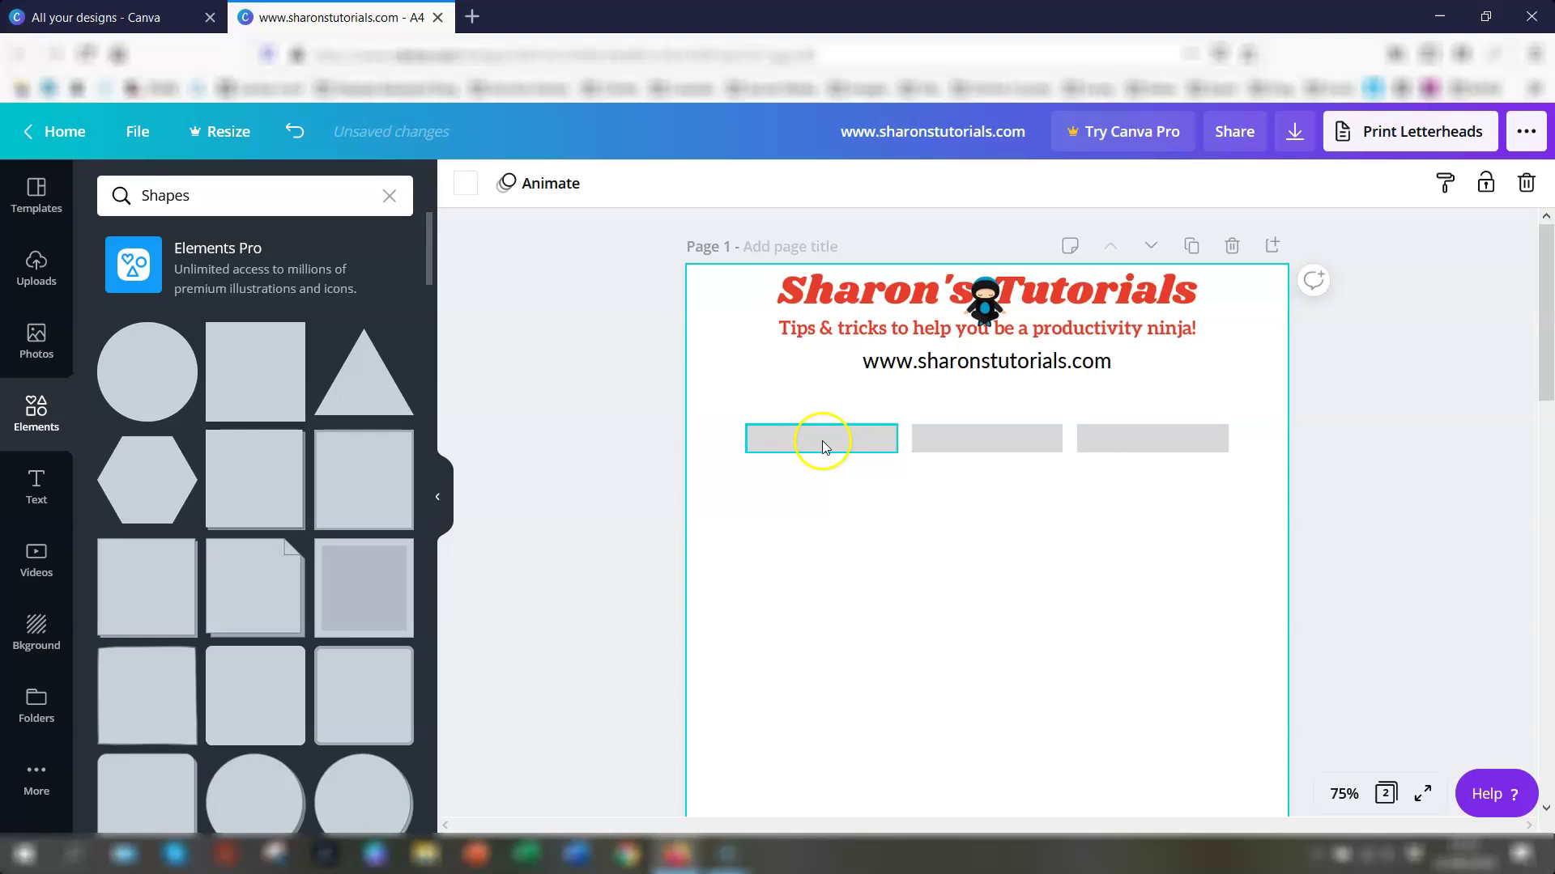
pyautogui.keyDown('shift'); pyautogui.click(982, 440); pyautogui.keyUp('shift')
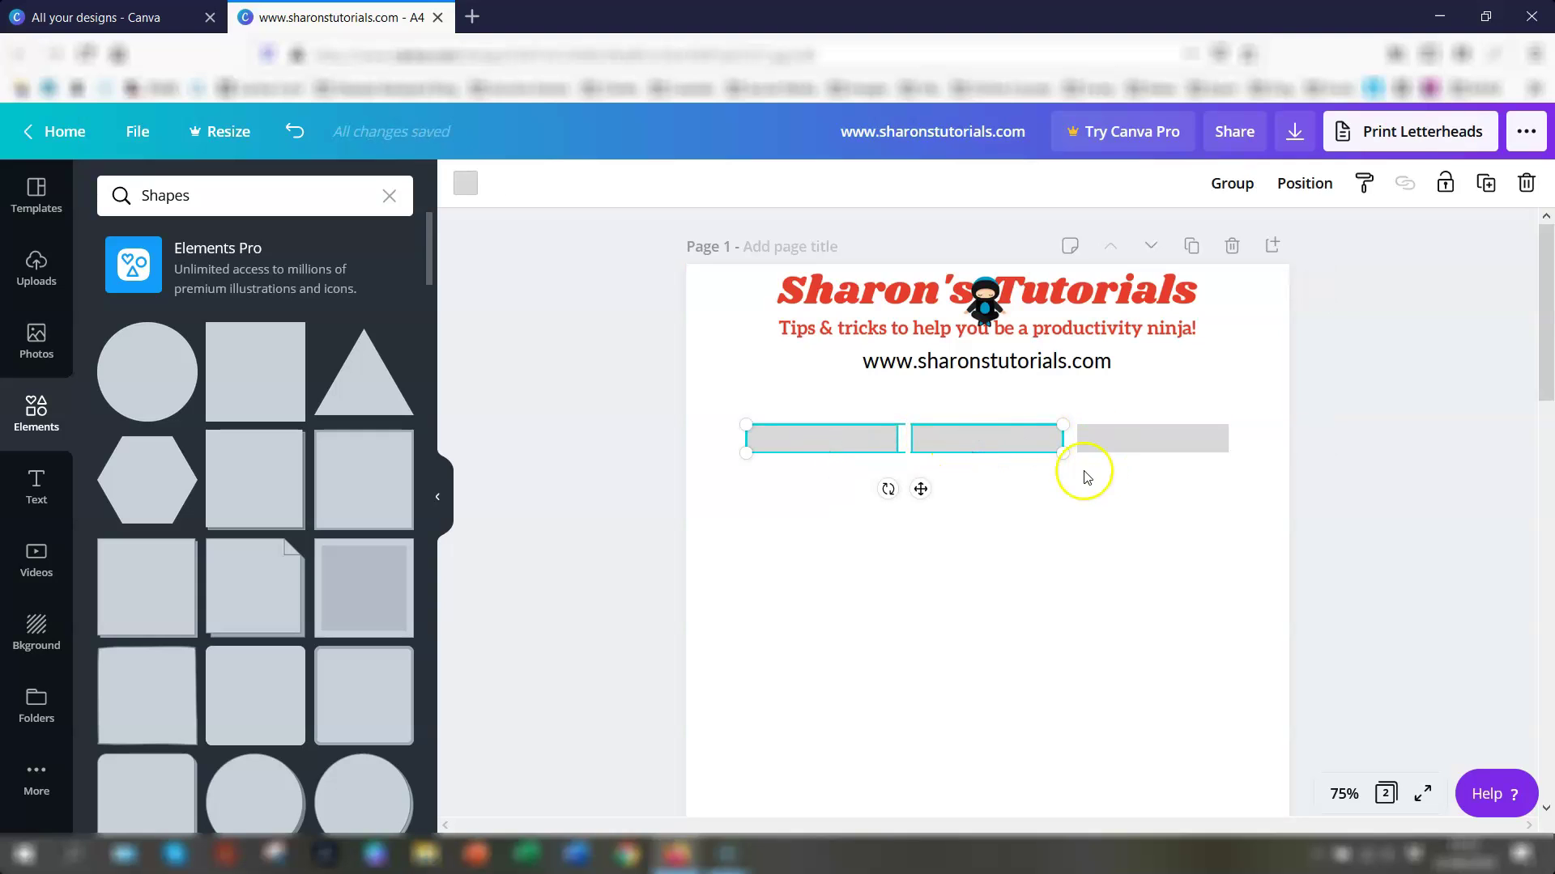
pyautogui.click(812, 566)
pyautogui.moveTo(815, 479); pyautogui.dragTo(1172, 476)
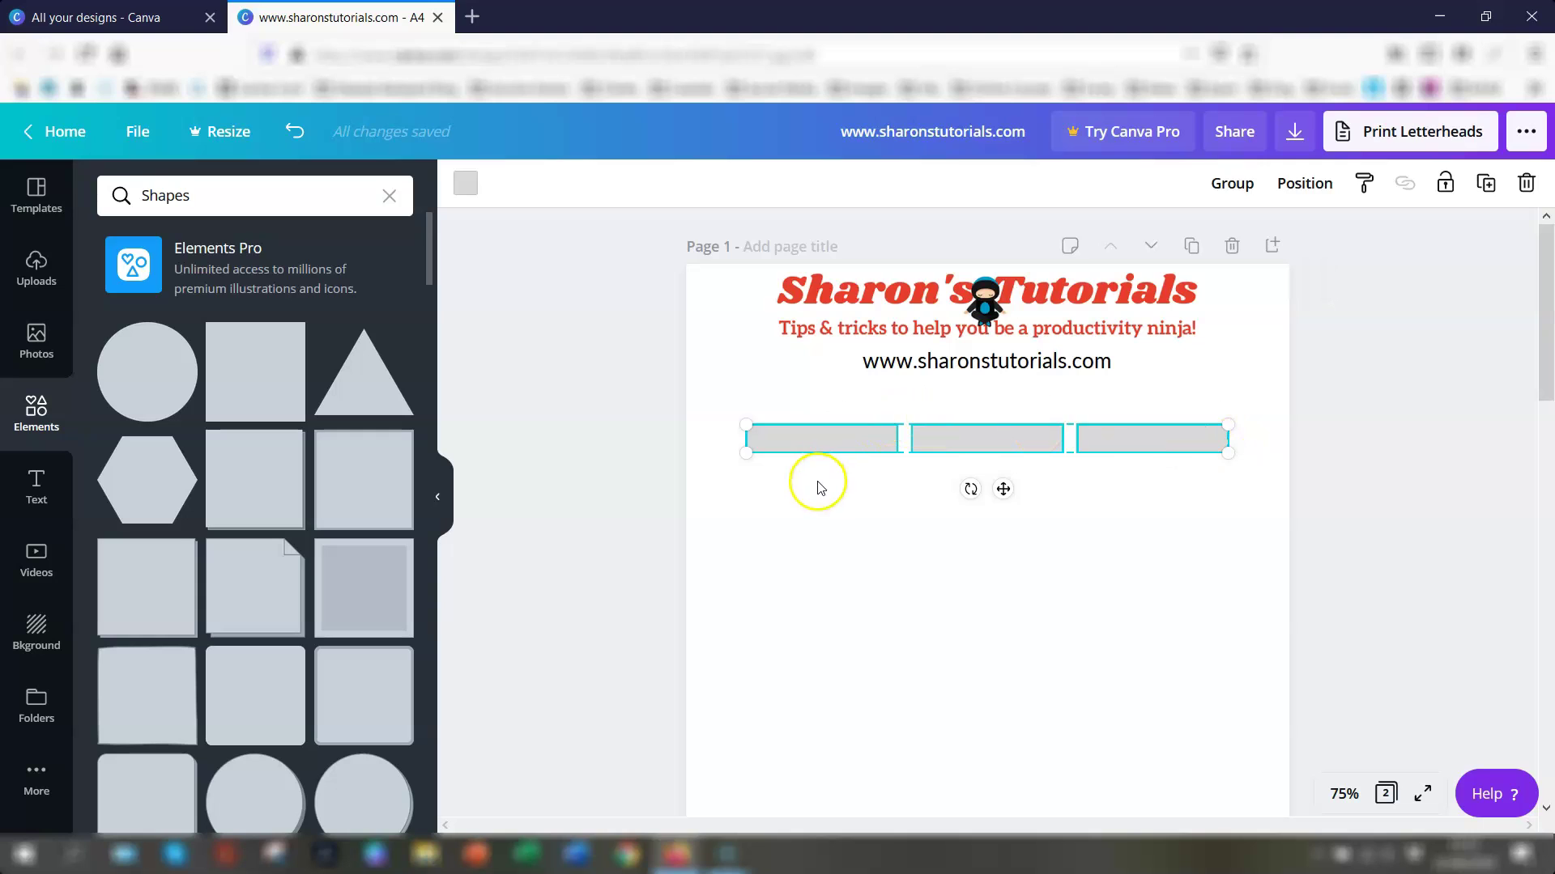
pyautogui.click(826, 538)
pyautogui.click(823, 437)
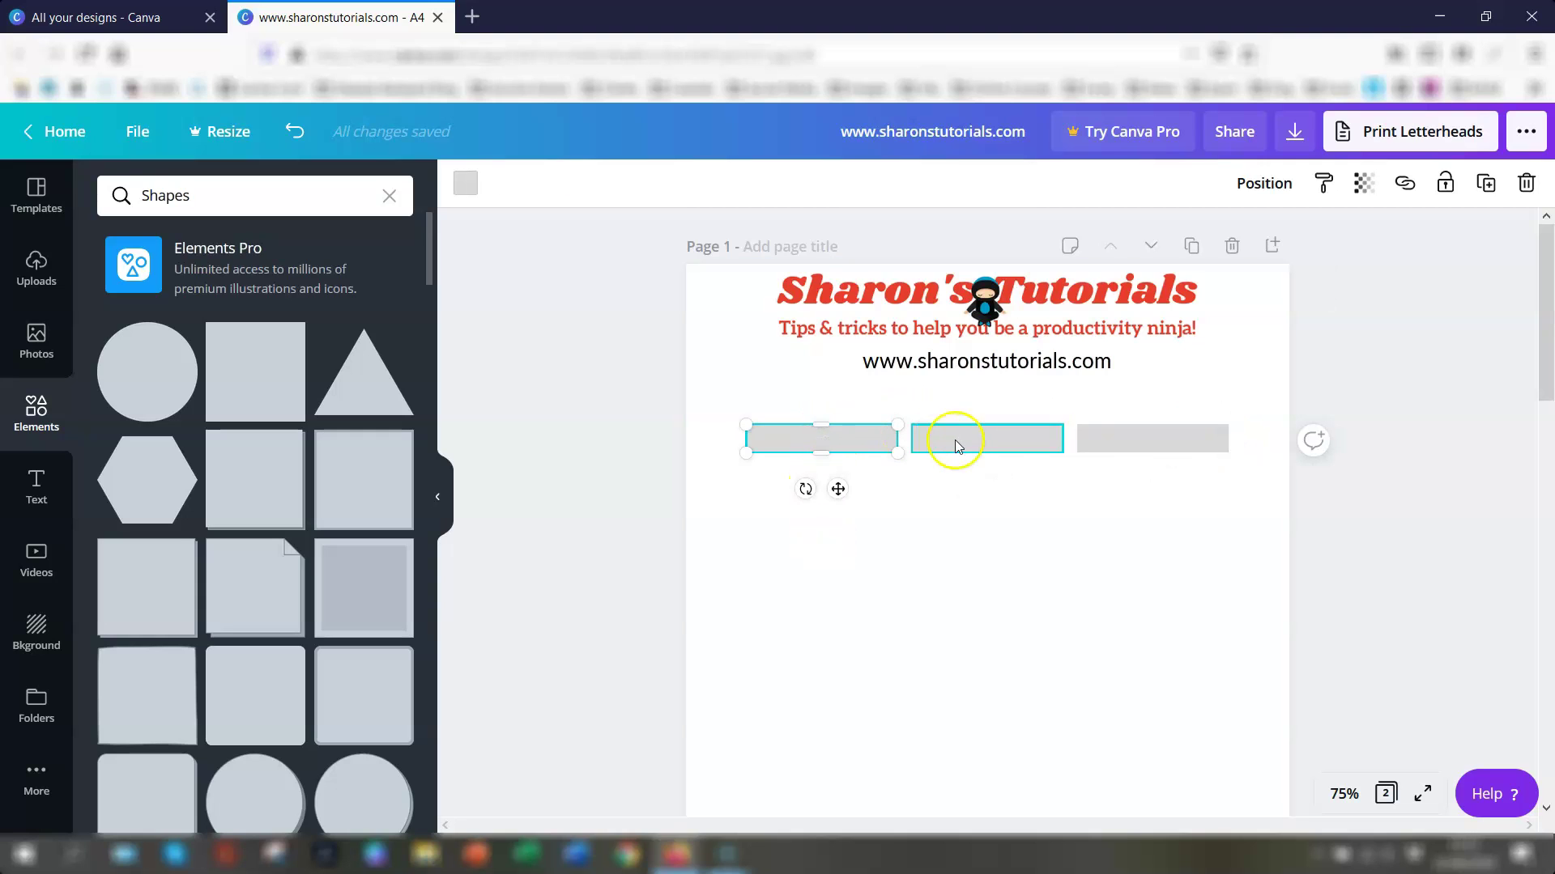
pyautogui.keyDown('shift'); pyautogui.click(994, 442); pyautogui.keyUp('shift')
pyautogui.keyDown('shift'); pyautogui.click(1104, 440); pyautogui.keyUp('shift')
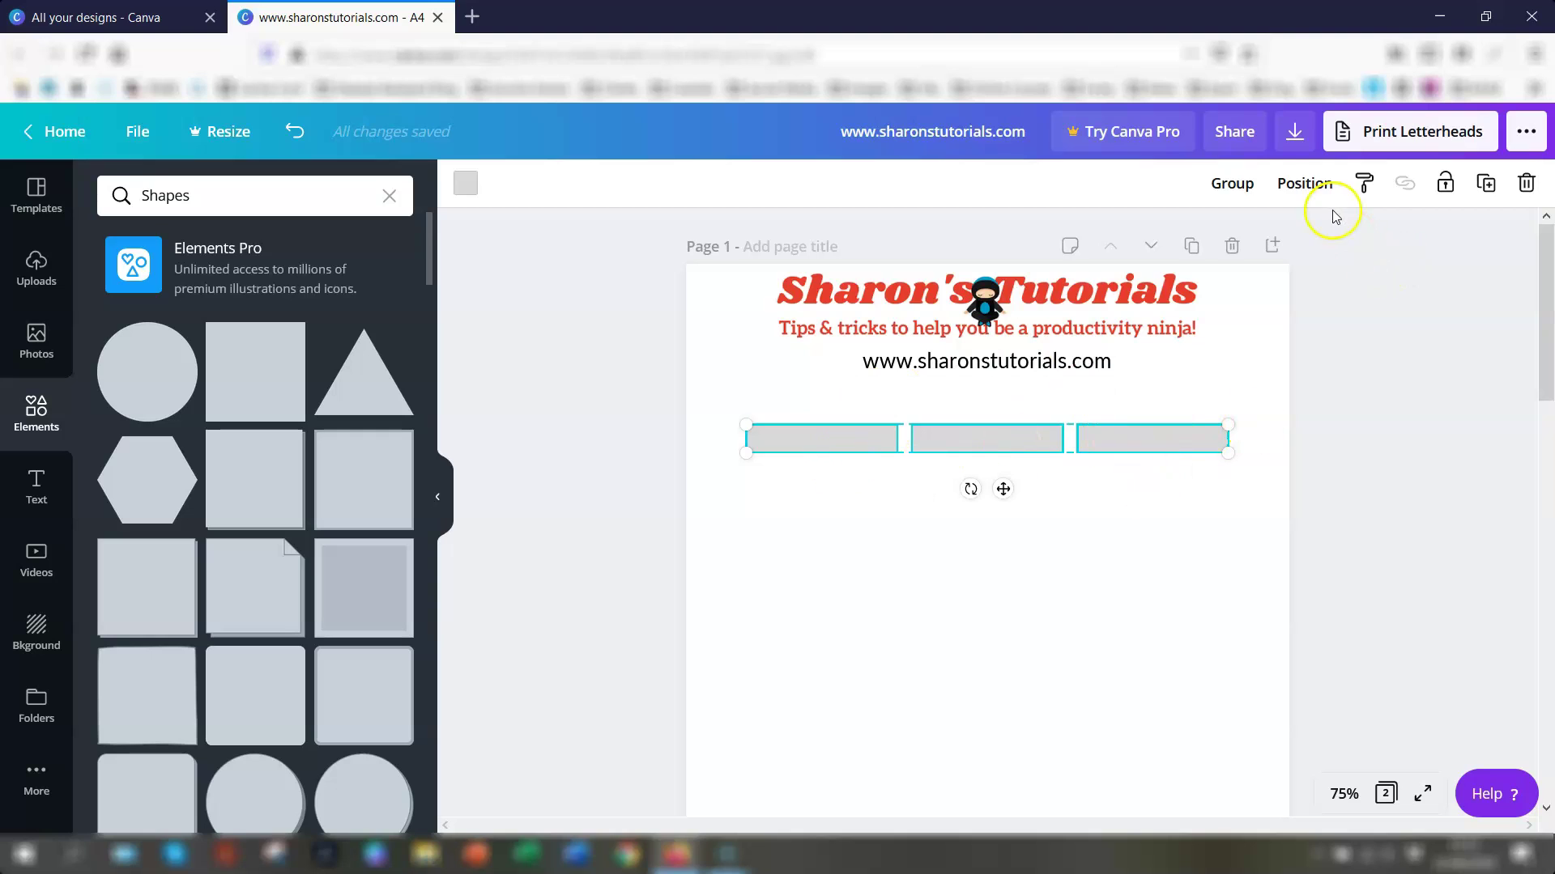
pyautogui.click(1304, 186)
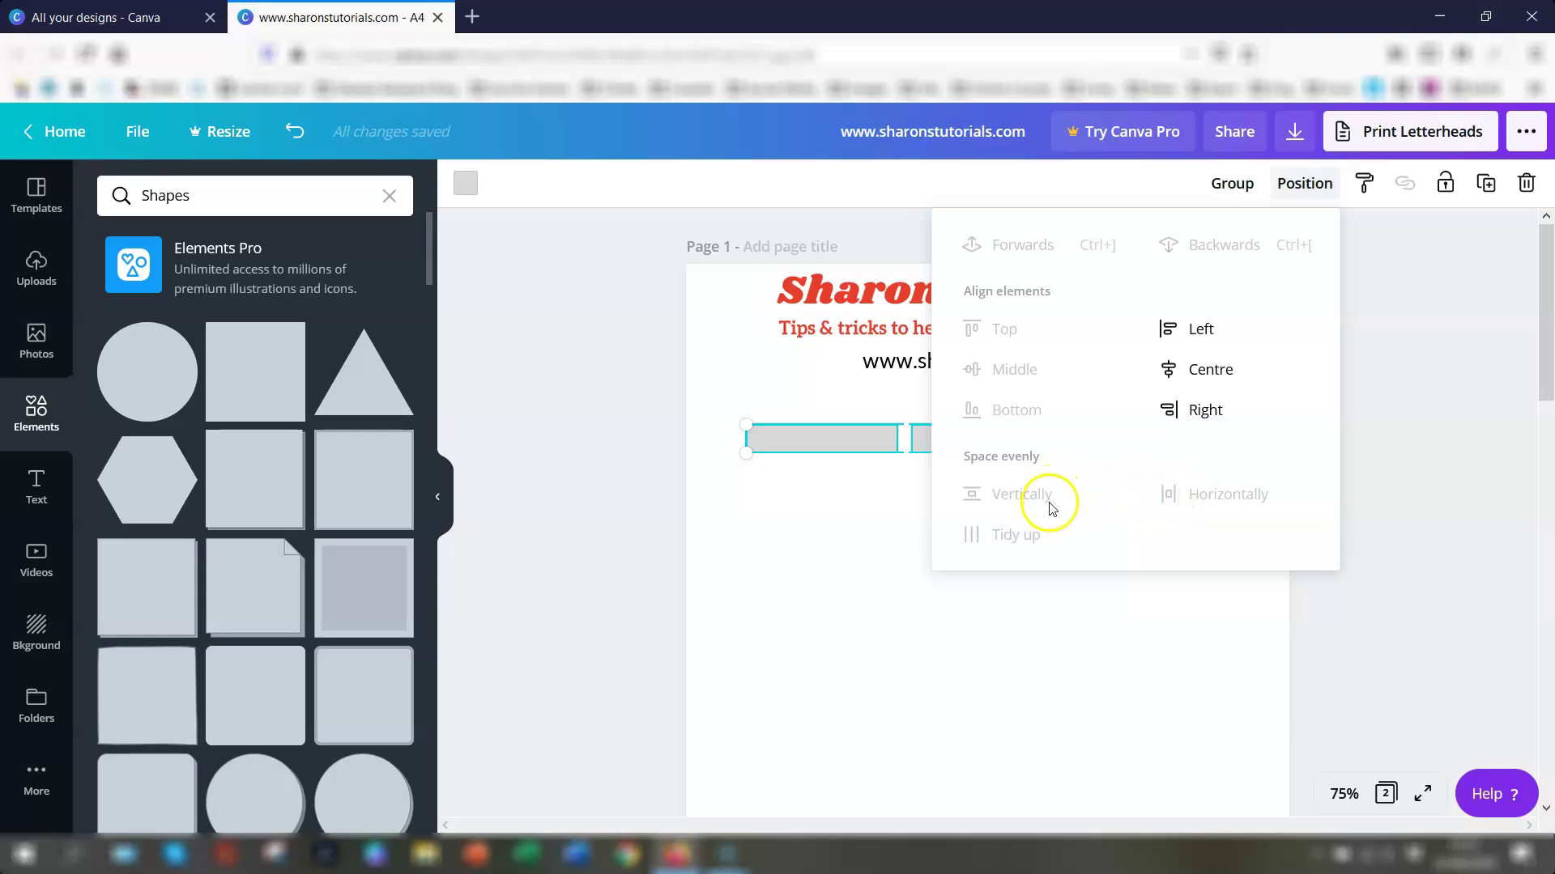
pyautogui.click(834, 511)
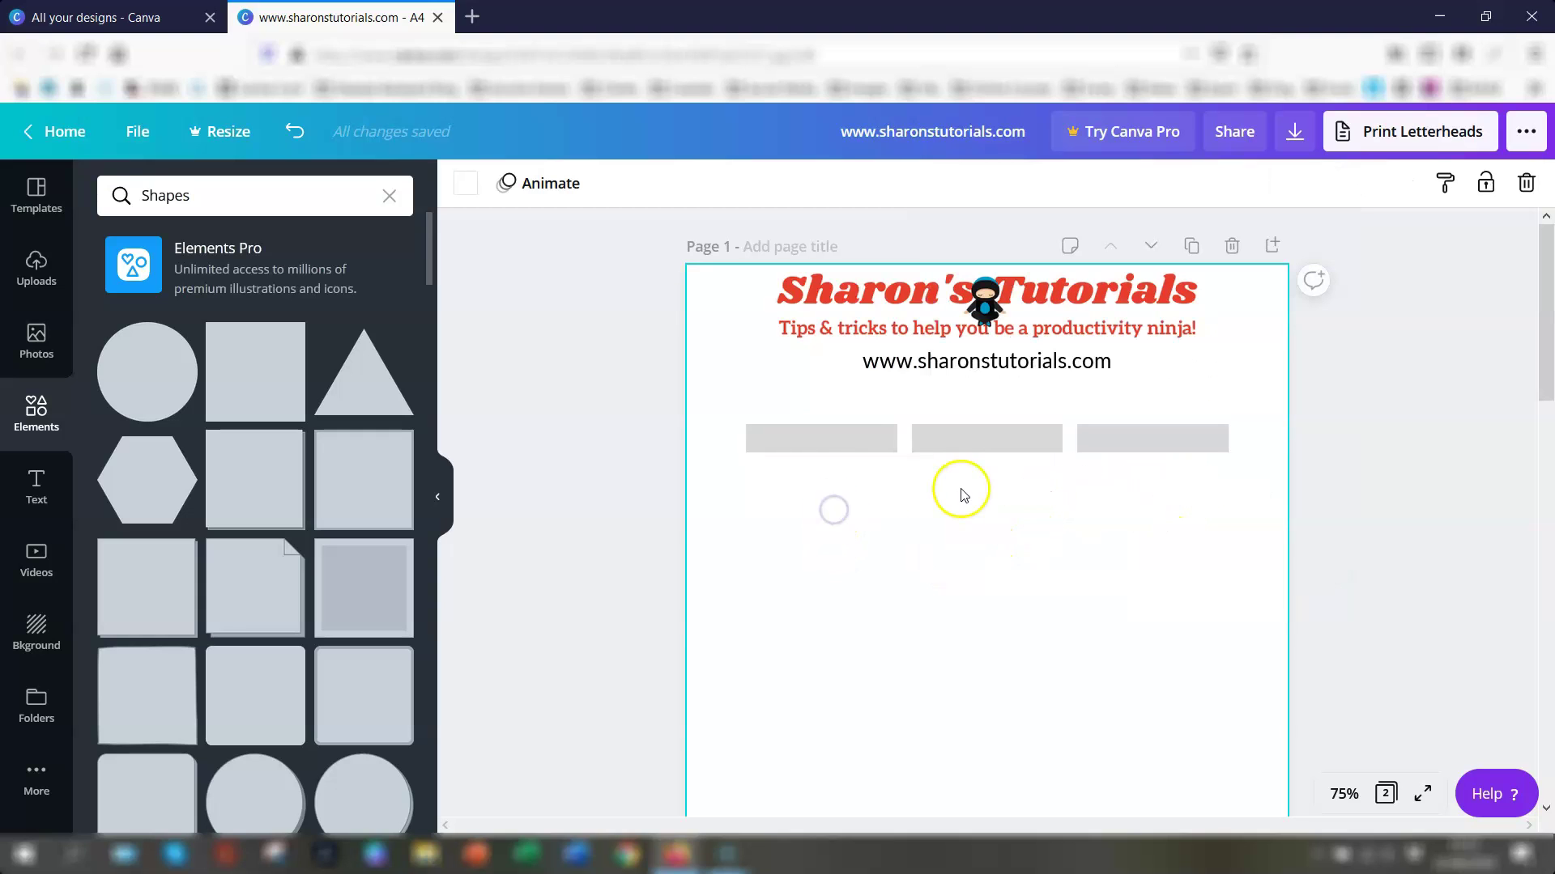
# - Duplicate the row of three grey bars and align the copy just below it as a second row
pyautogui.moveTo(826, 413); pyautogui.dragTo(1178, 478)
pyautogui.click(1487, 185)
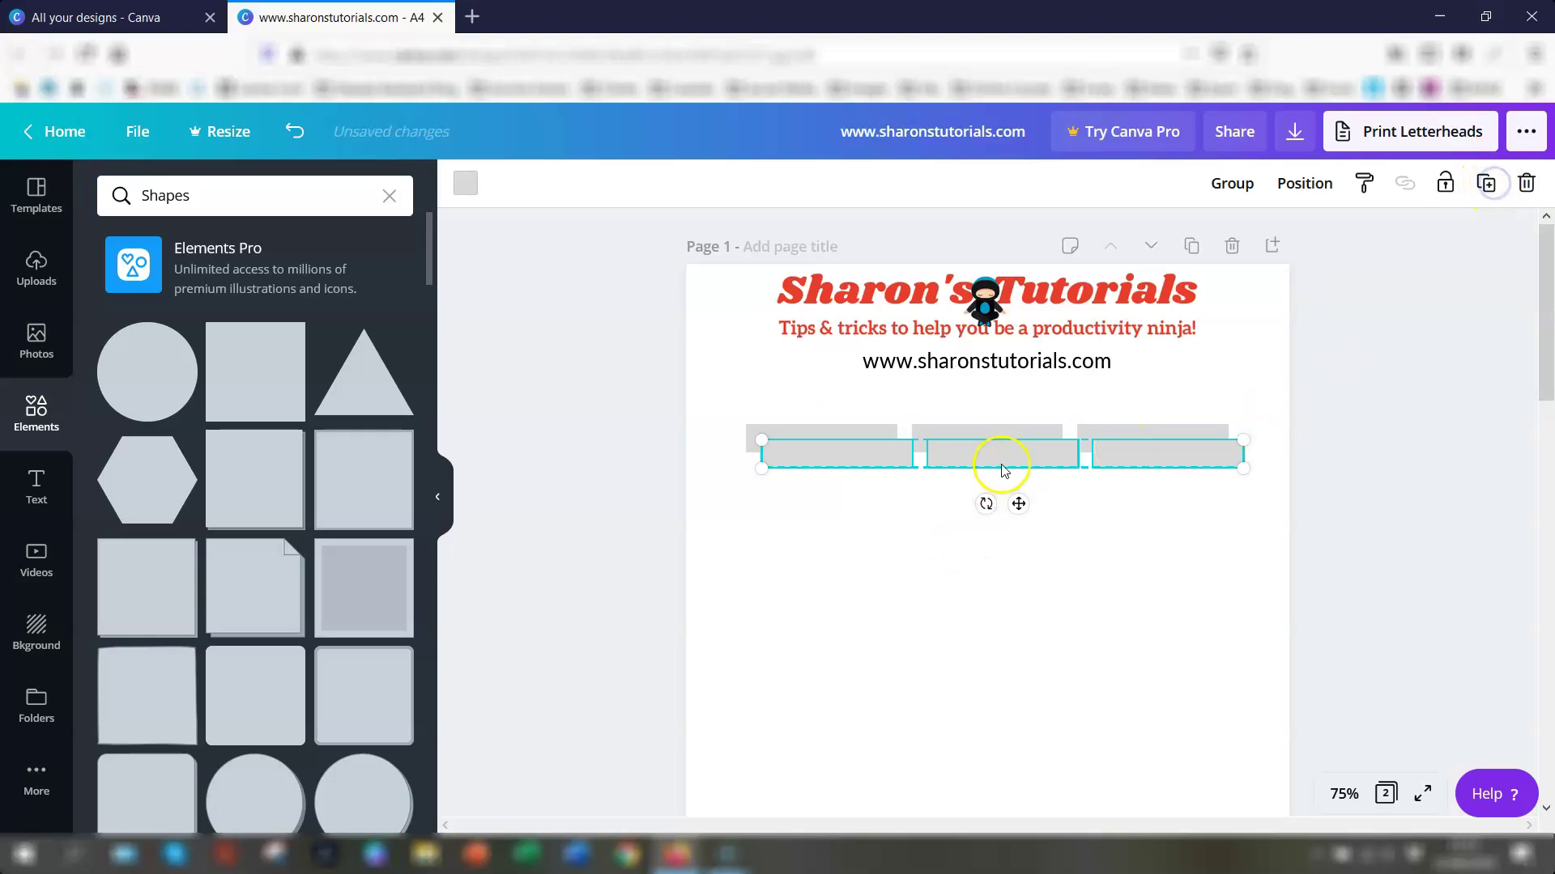
pyautogui.moveTo(997, 458); pyautogui.dragTo(979, 483)
# - Duplicate both rows of grey bars and align the copies below them to form a grid of four rows
pyautogui.moveTo(824, 409)
pyautogui.mouseDown()
pyautogui.moveTo(944, 478)
pyautogui.moveTo(1162, 518)
pyautogui.mouseUp()
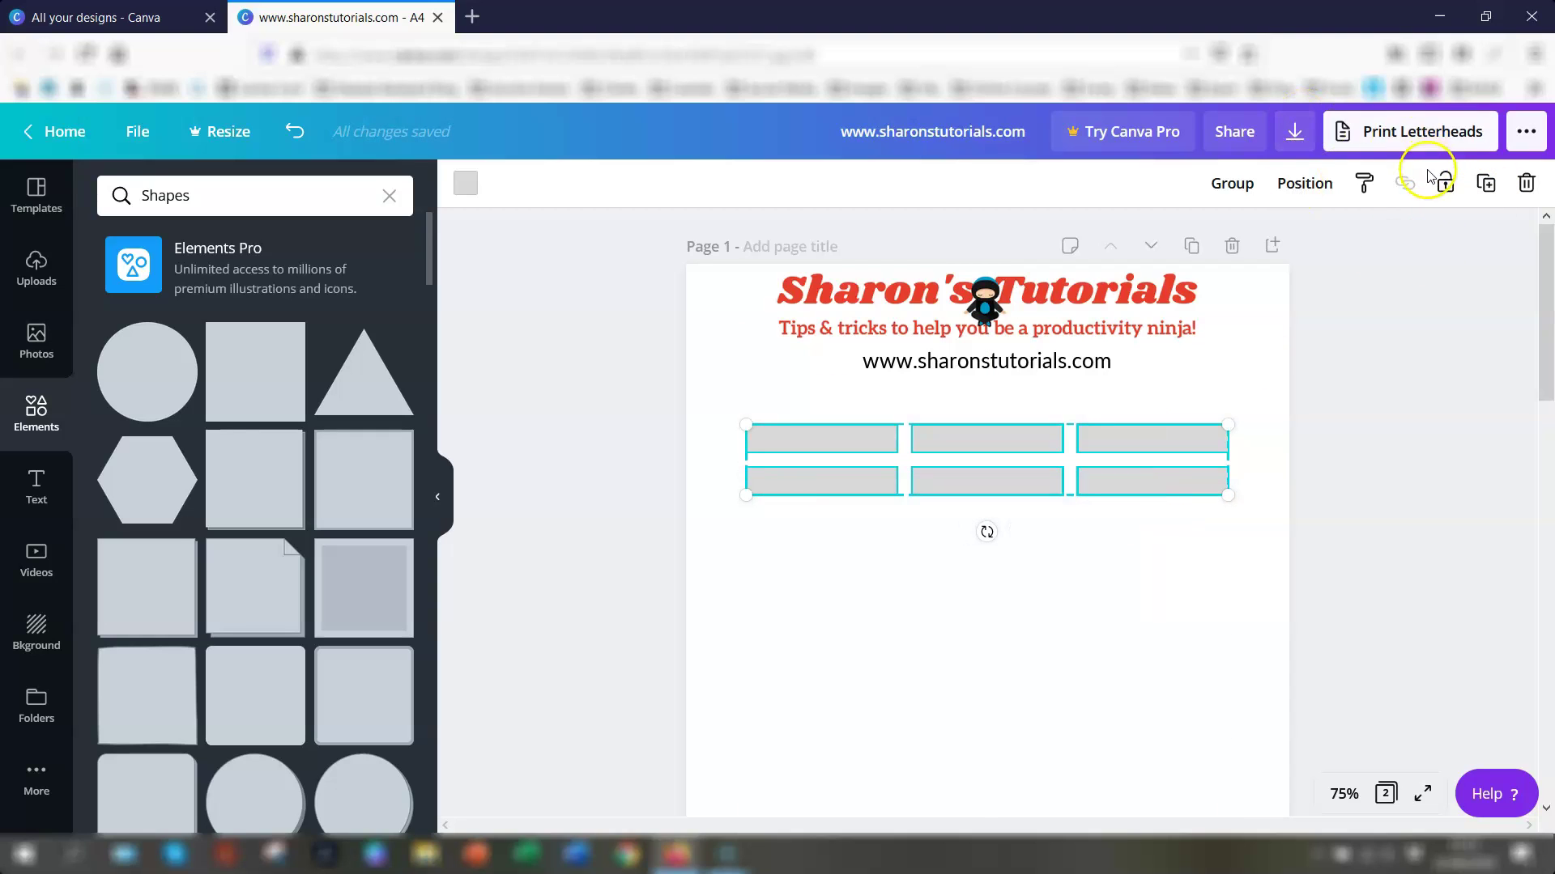
pyautogui.click(1486, 183)
pyautogui.moveTo(961, 507); pyautogui.dragTo(945, 573)
pyautogui.moveTo(862, 525); pyautogui.dragTo(857, 523)
pyautogui.click(847, 630)
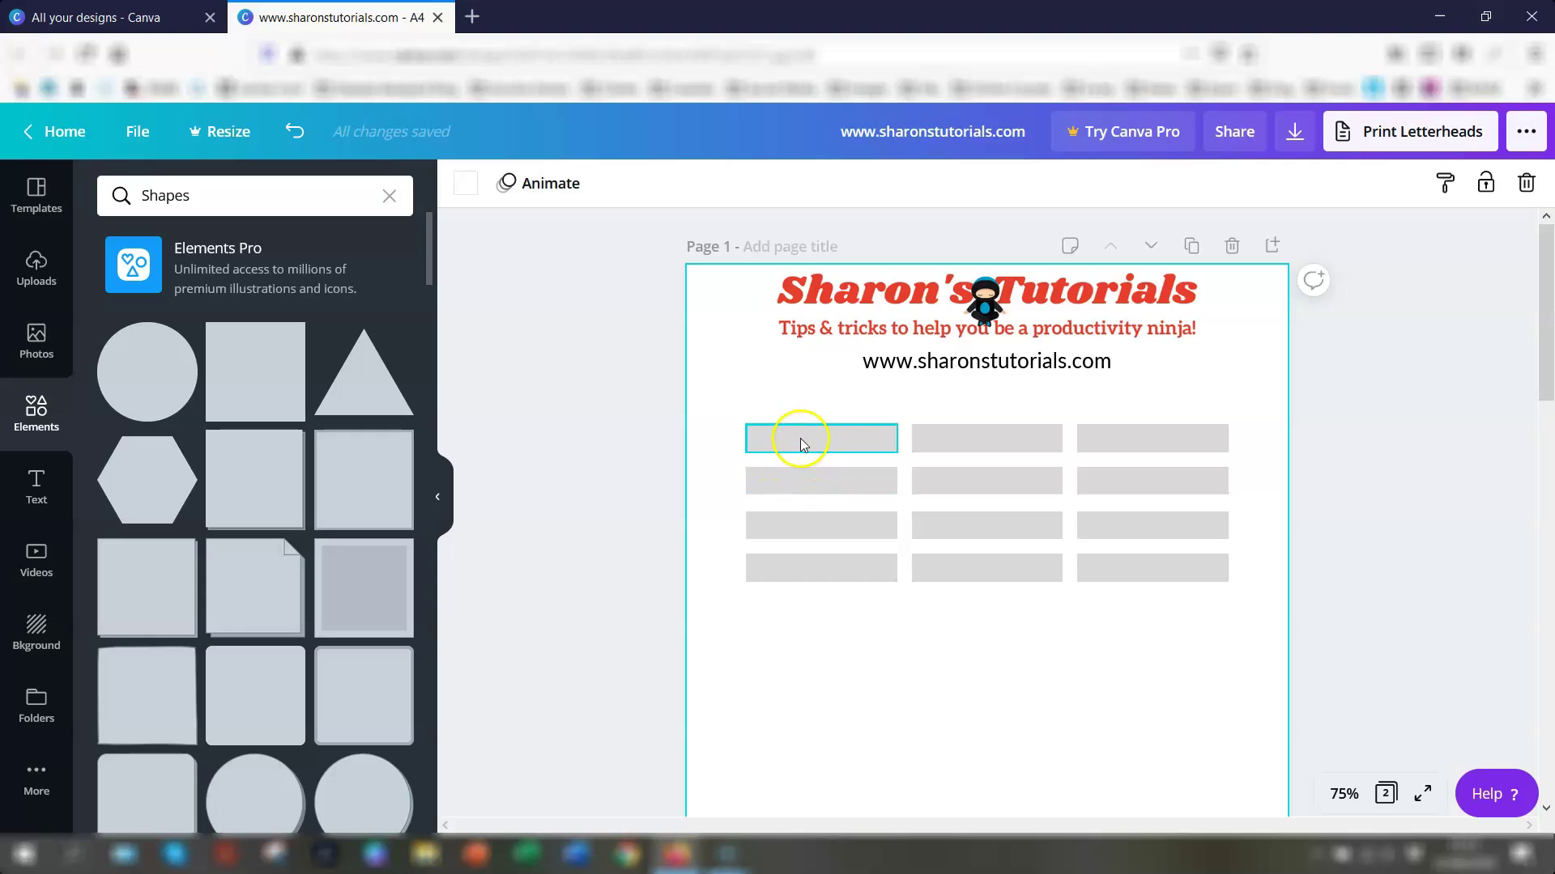
# - Fill the three bars of the top row with the red document colour
pyautogui.moveTo(775, 411); pyautogui.dragTo(1153, 455)
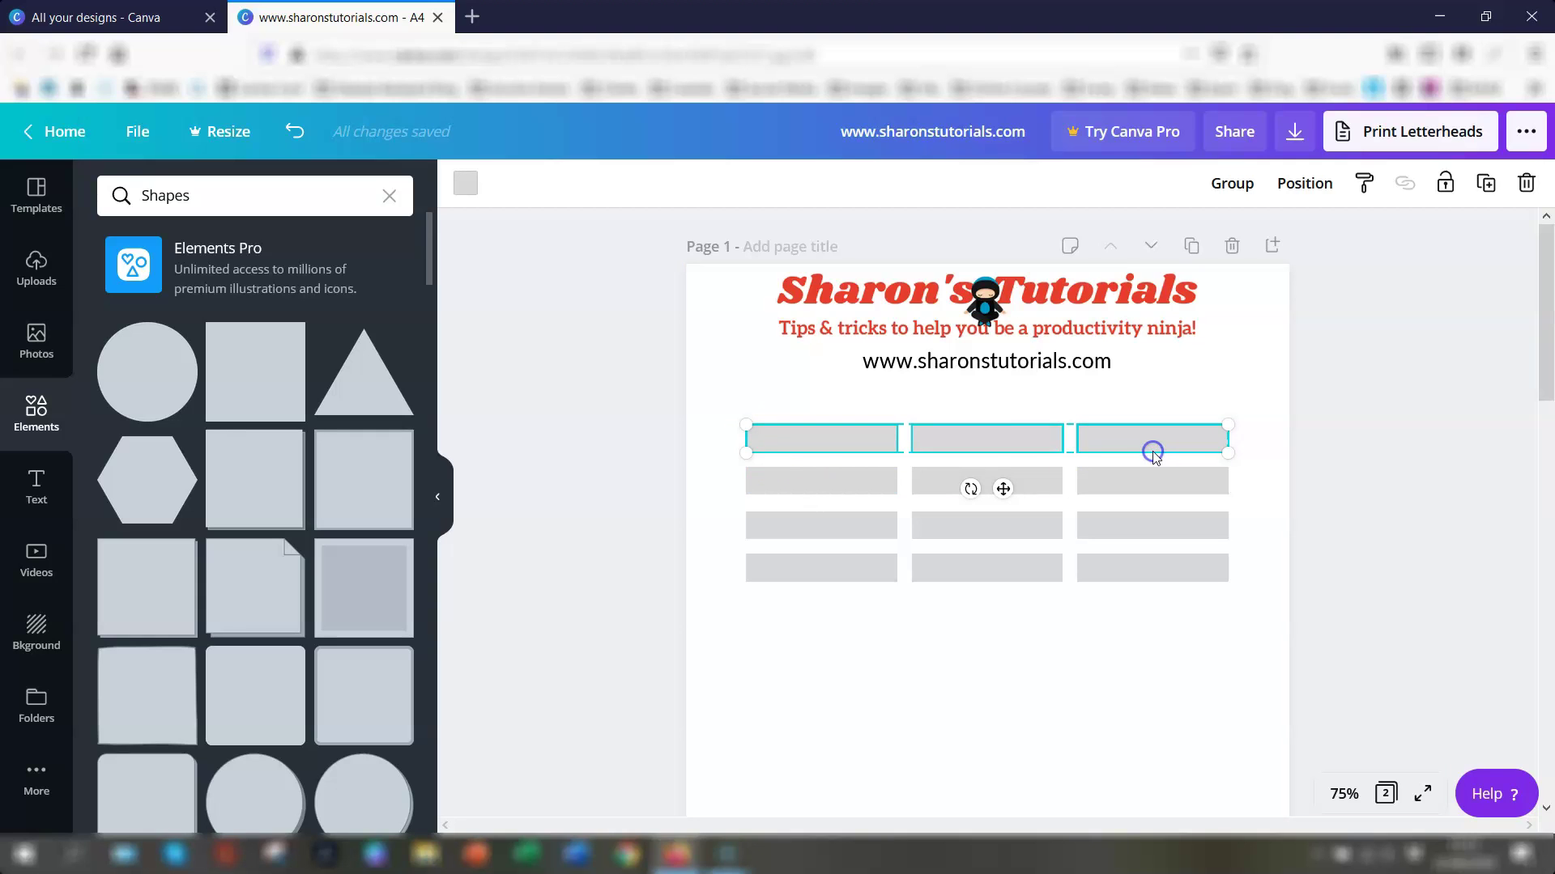
pyautogui.click(465, 183)
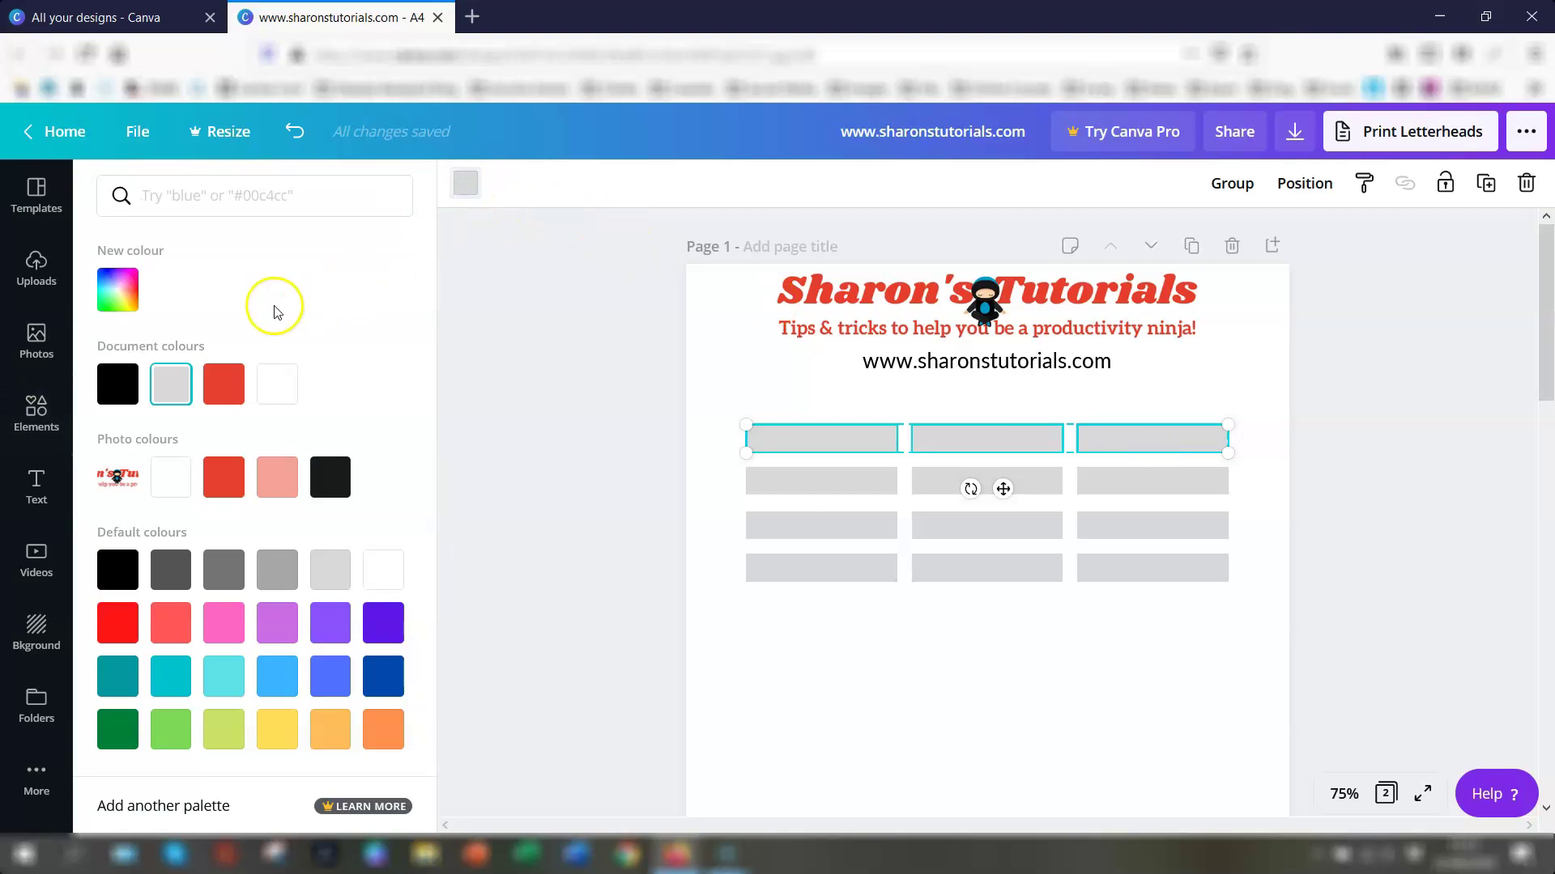
pyautogui.click(231, 380)
pyautogui.click(1086, 678)
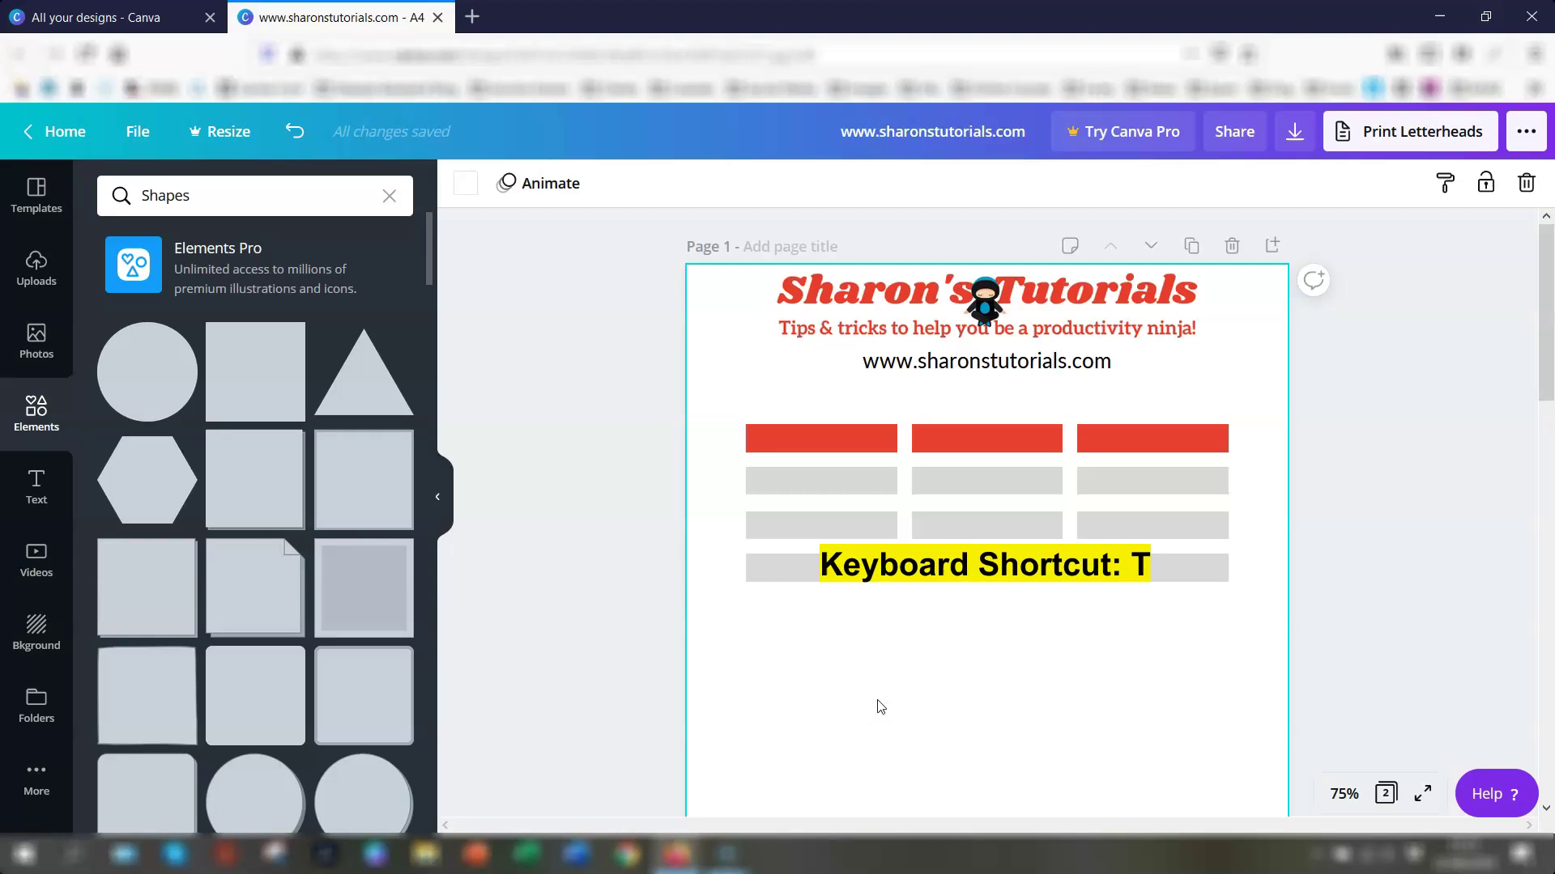
pyautogui.press('t')
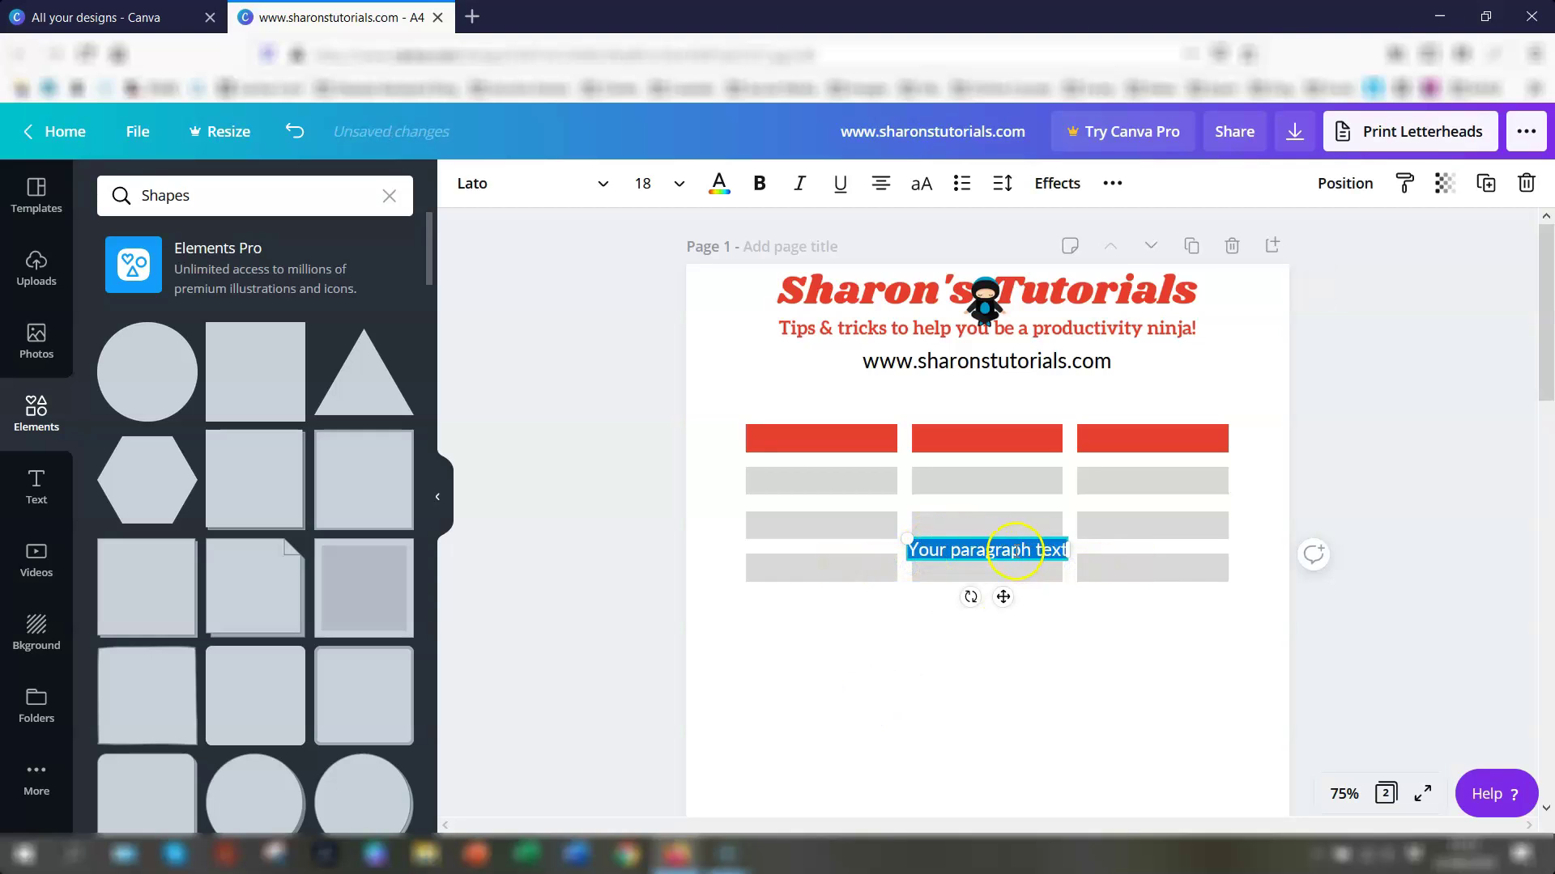
pyautogui.press('BackSpace')
pyautogui.click(901, 680)
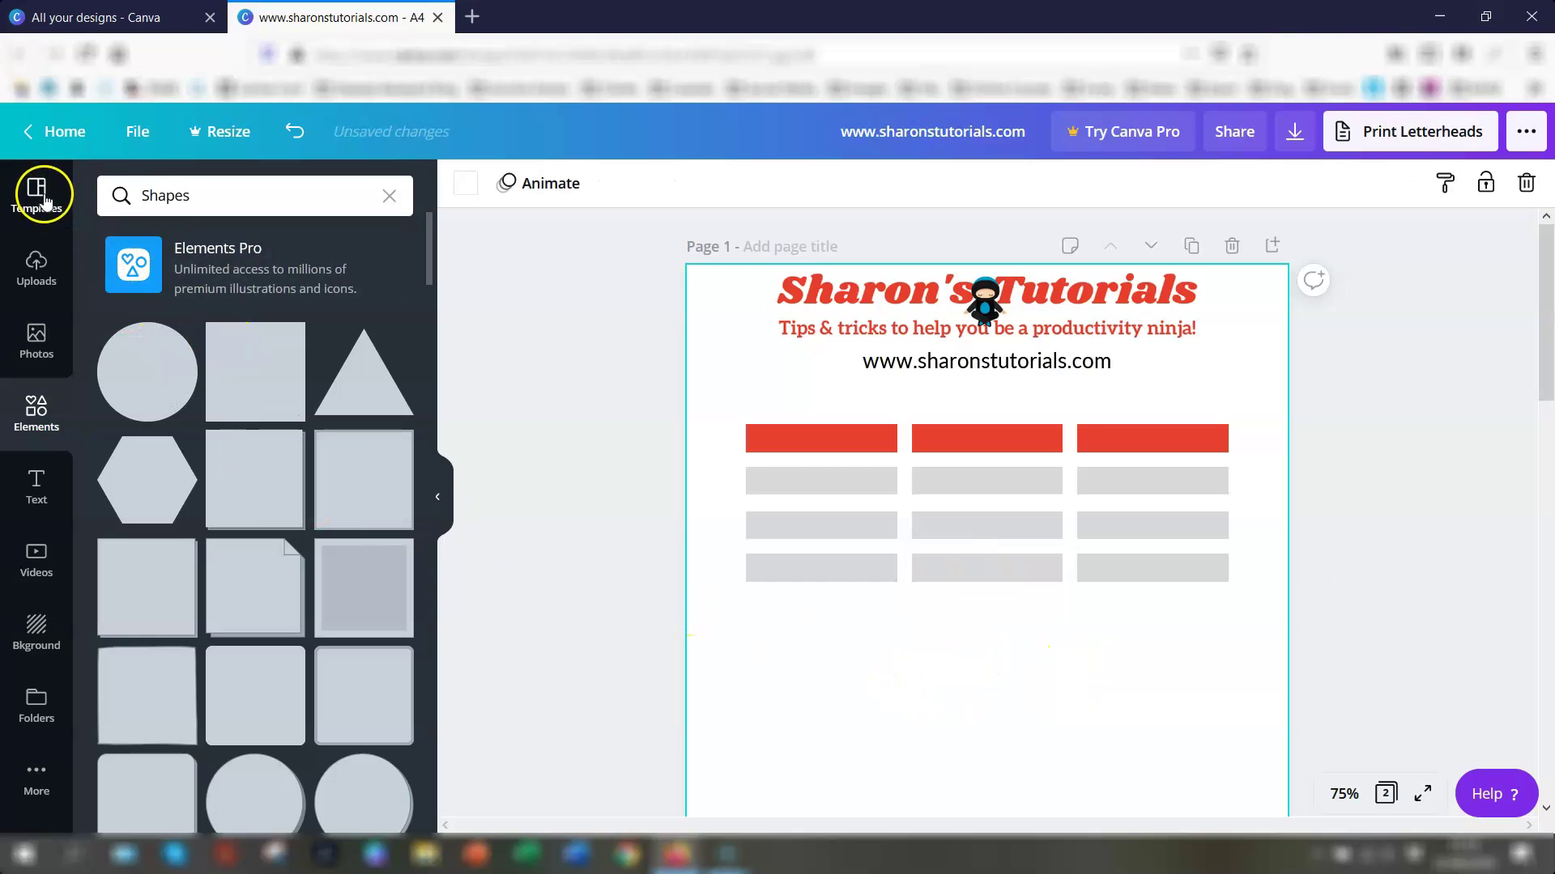
# - Add a subheading text box reading "Category" and place it over the first red bar
pyautogui.click(37, 488)
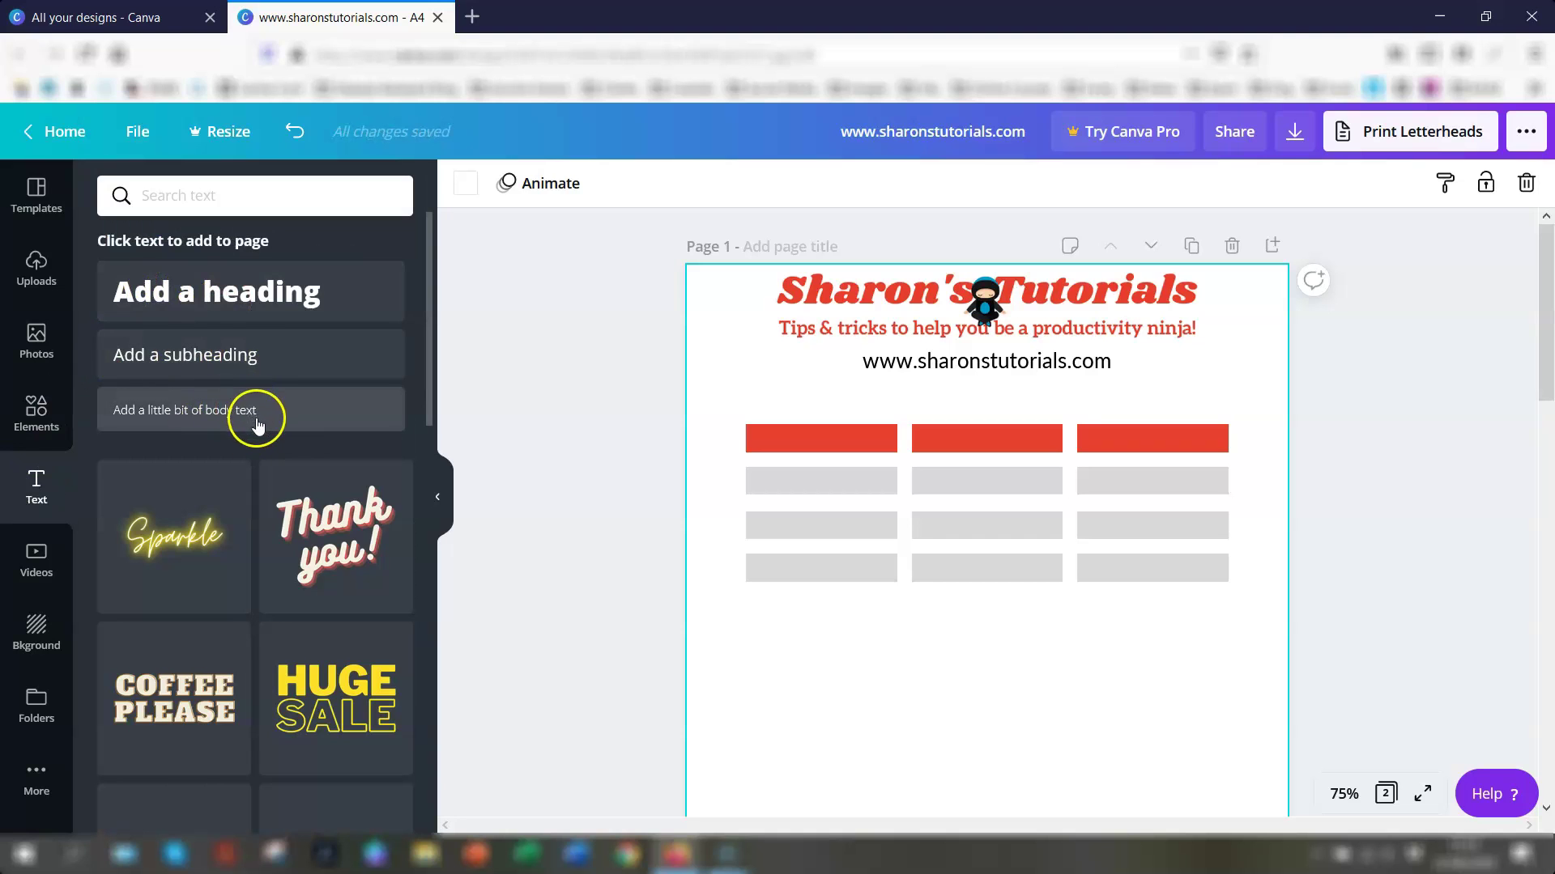
pyautogui.scroll(-7, 319, 502)
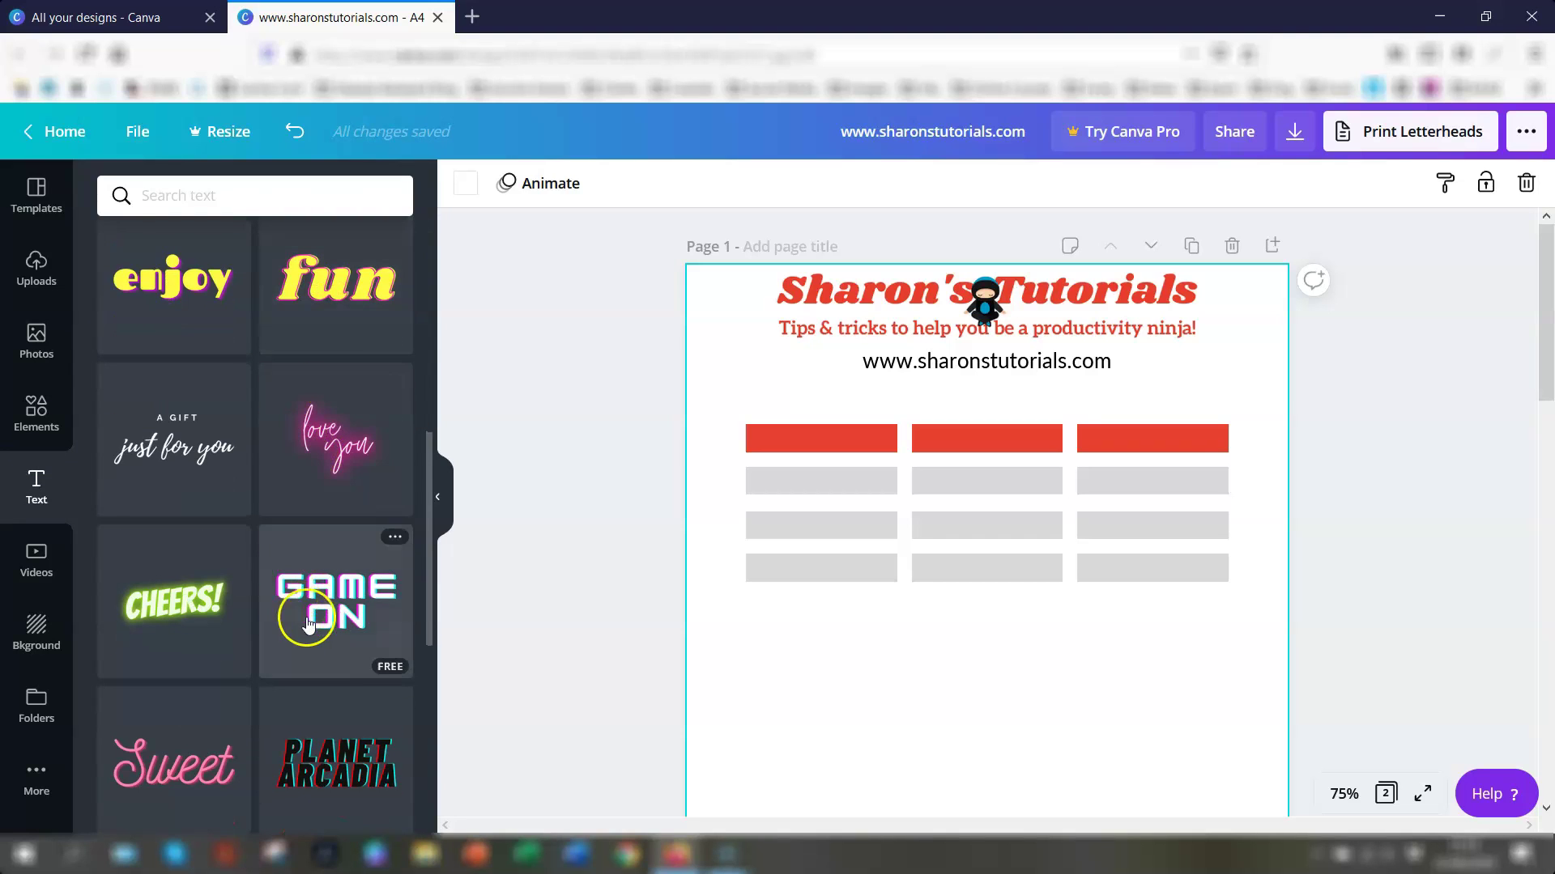
pyautogui.scroll(-9, 308, 623)
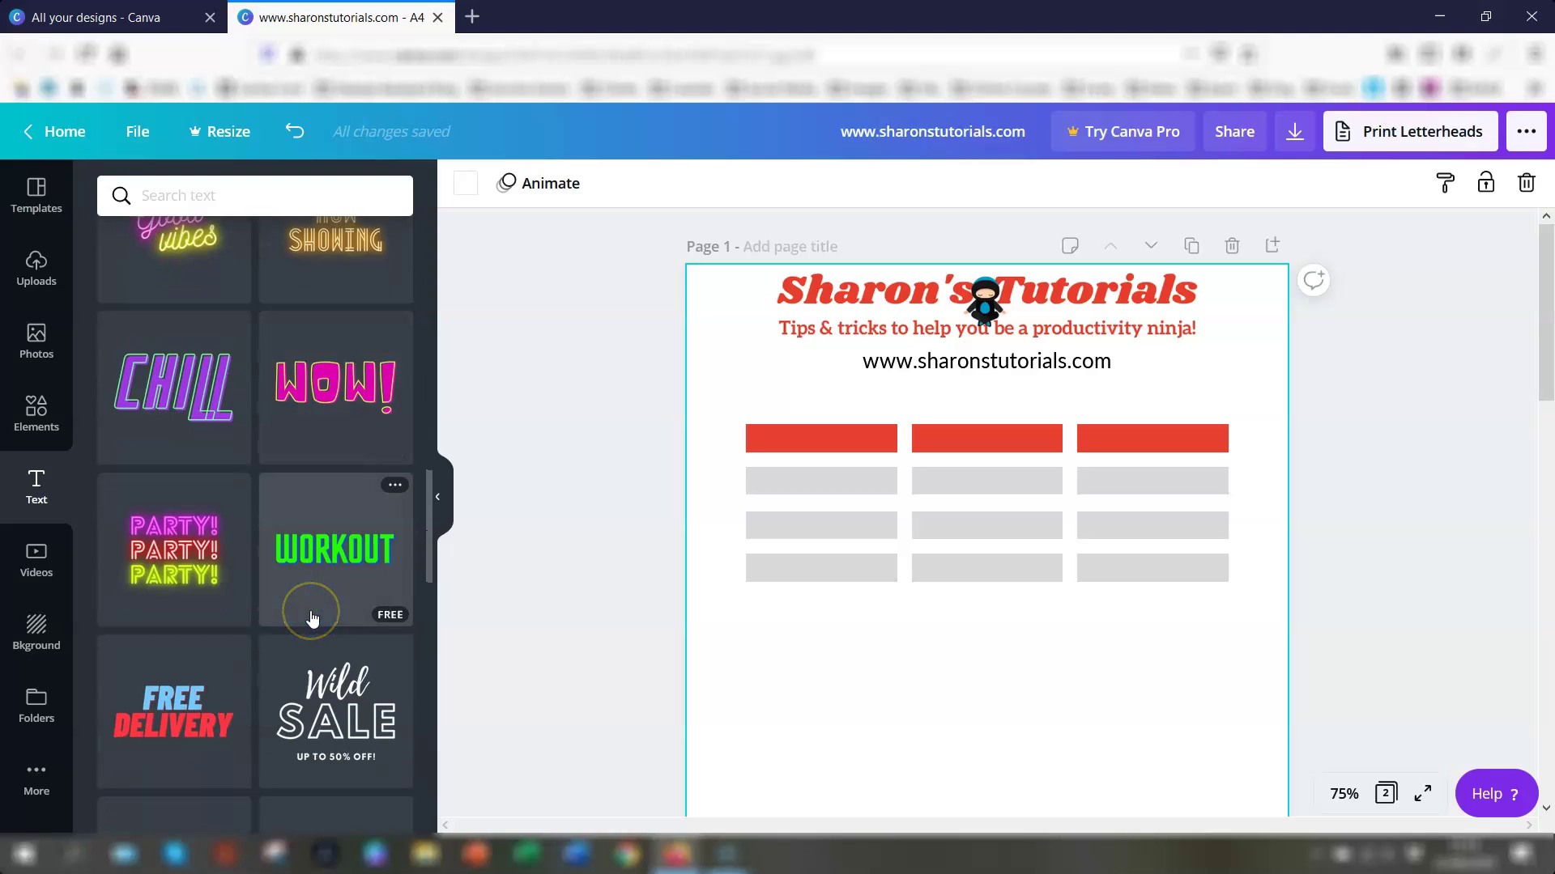
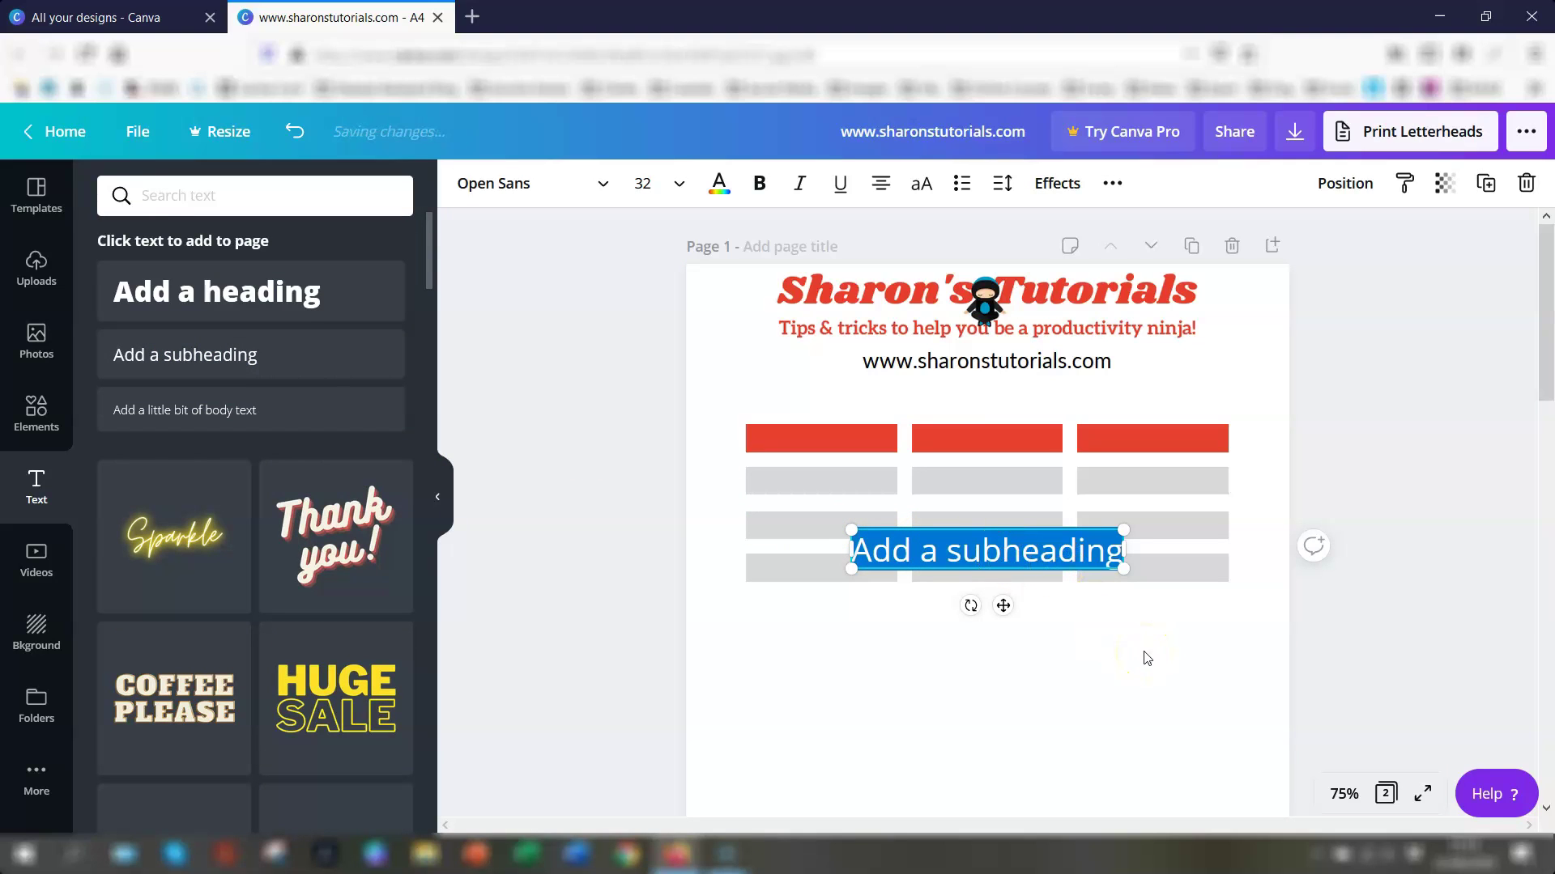
pyautogui.write('Category')
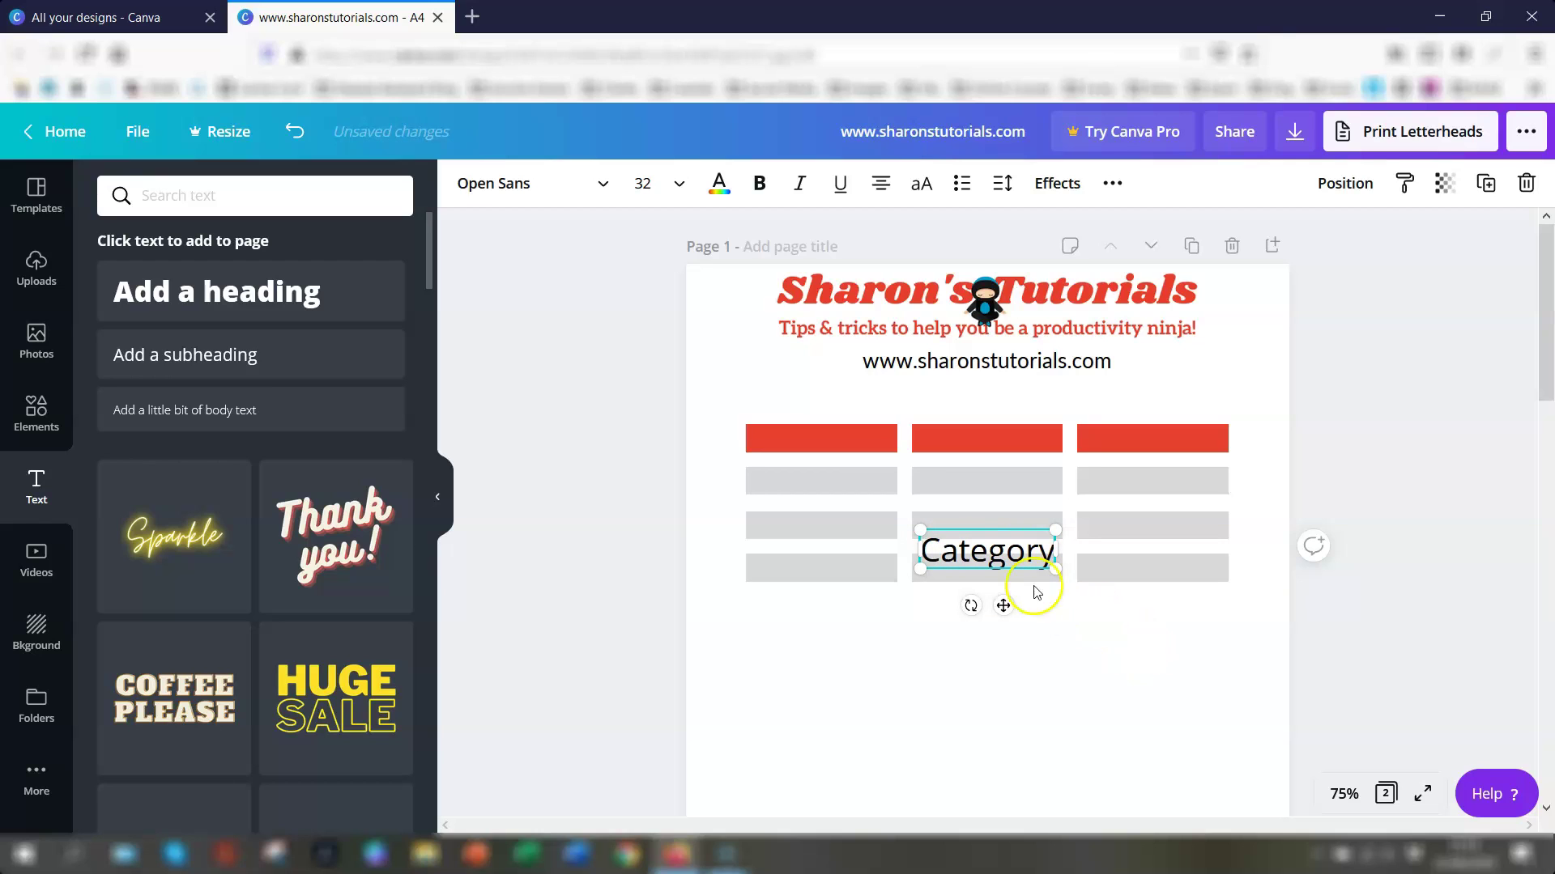
pyautogui.click(1146, 638)
pyautogui.moveTo(1017, 565); pyautogui.dragTo(832, 440)
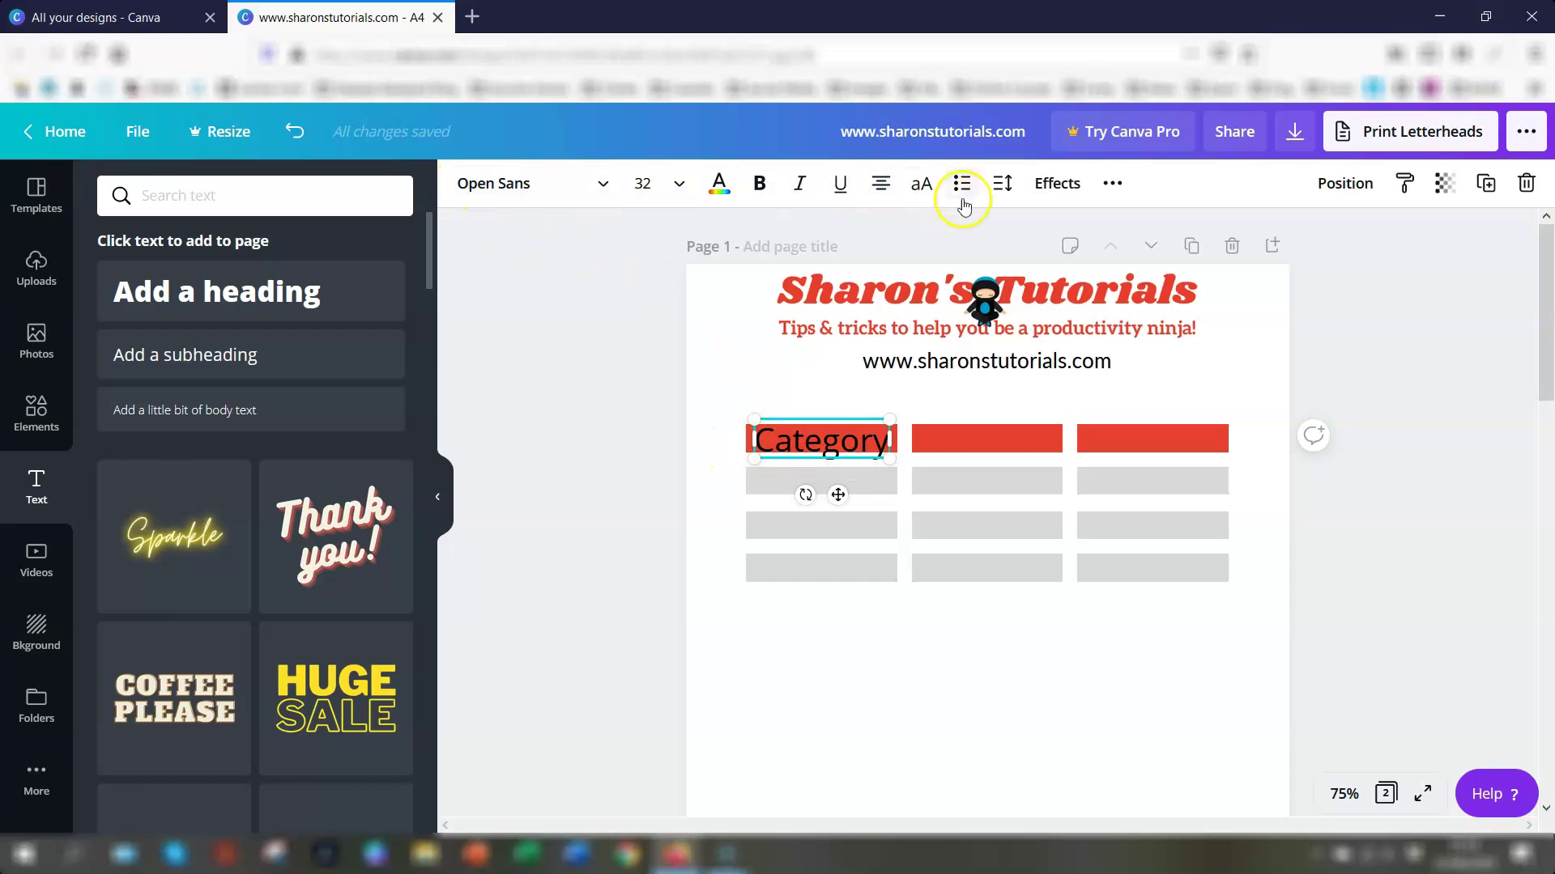
# - Format the Category text in Lato at size 21, coloured white and bold
pyautogui.click(558, 185)
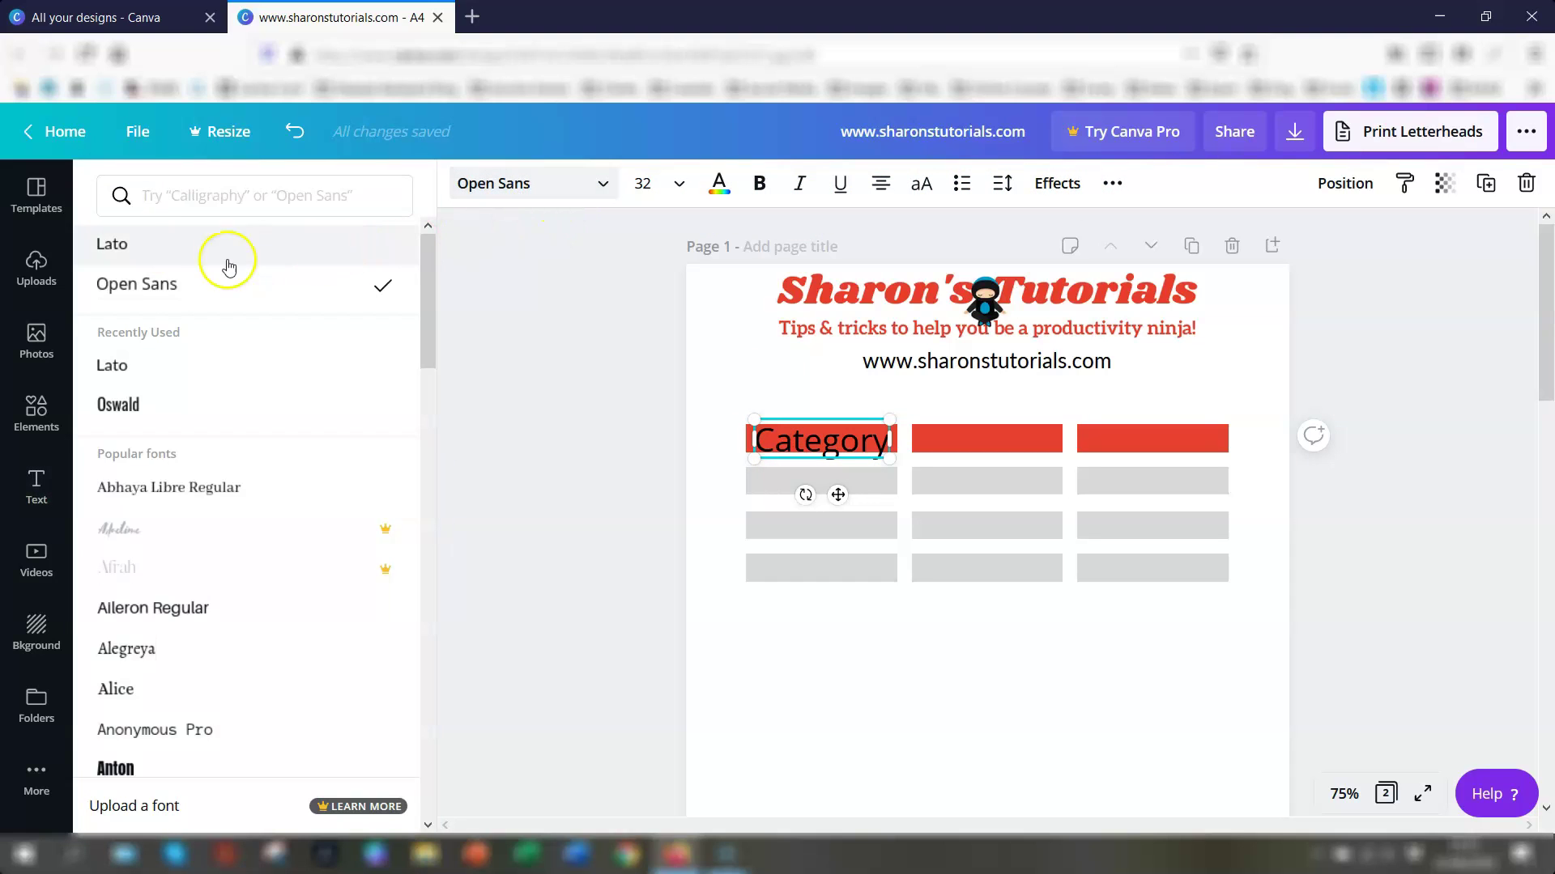
pyautogui.click(119, 247)
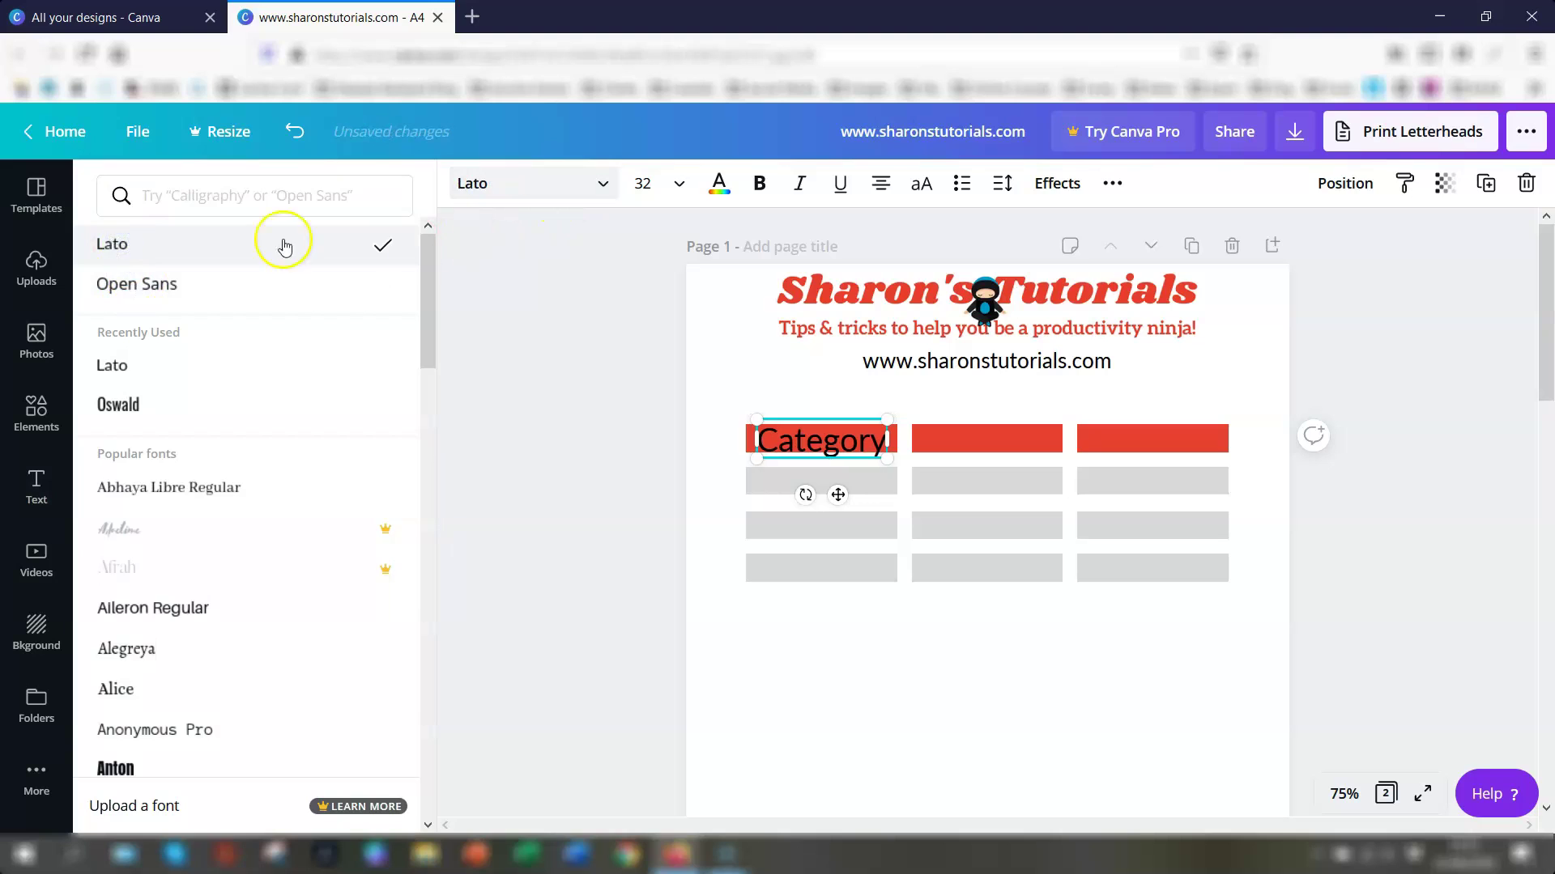
pyautogui.click(651, 185)
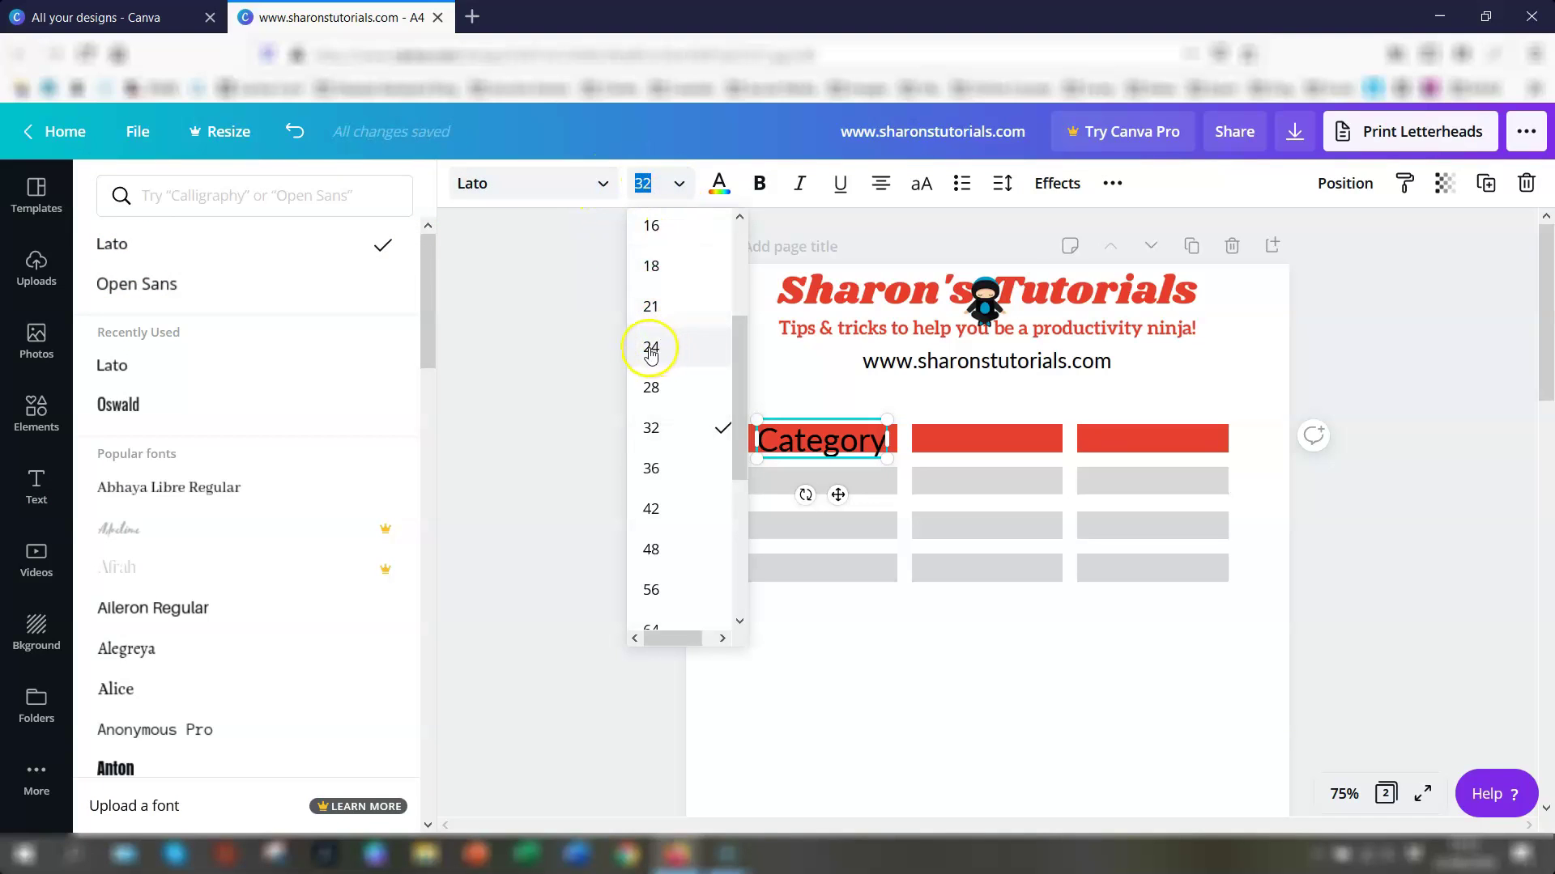
pyautogui.click(652, 306)
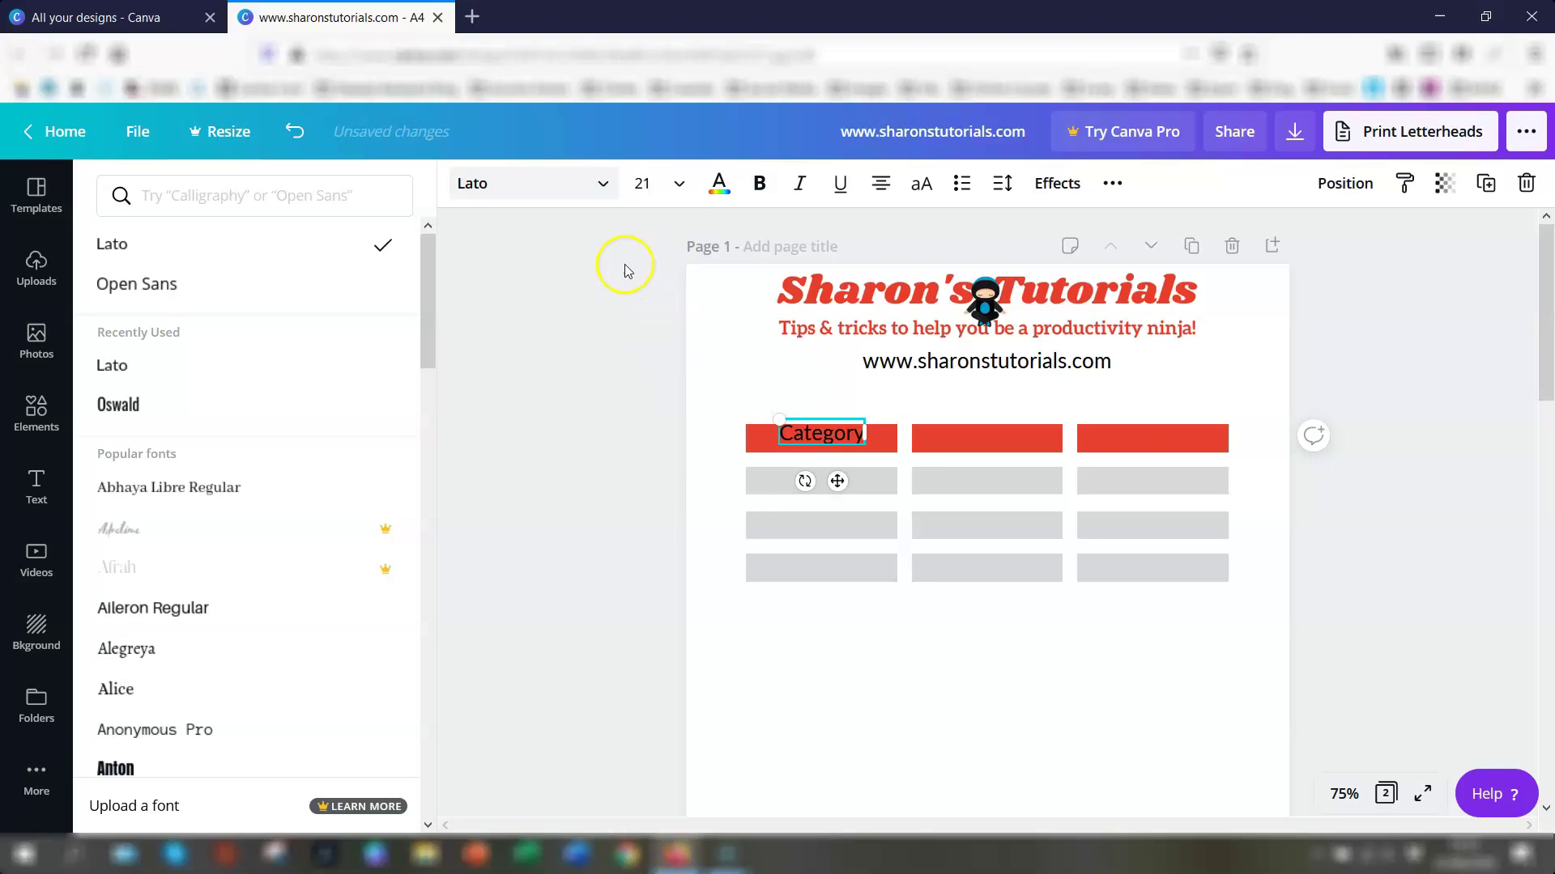
pyautogui.click(712, 185)
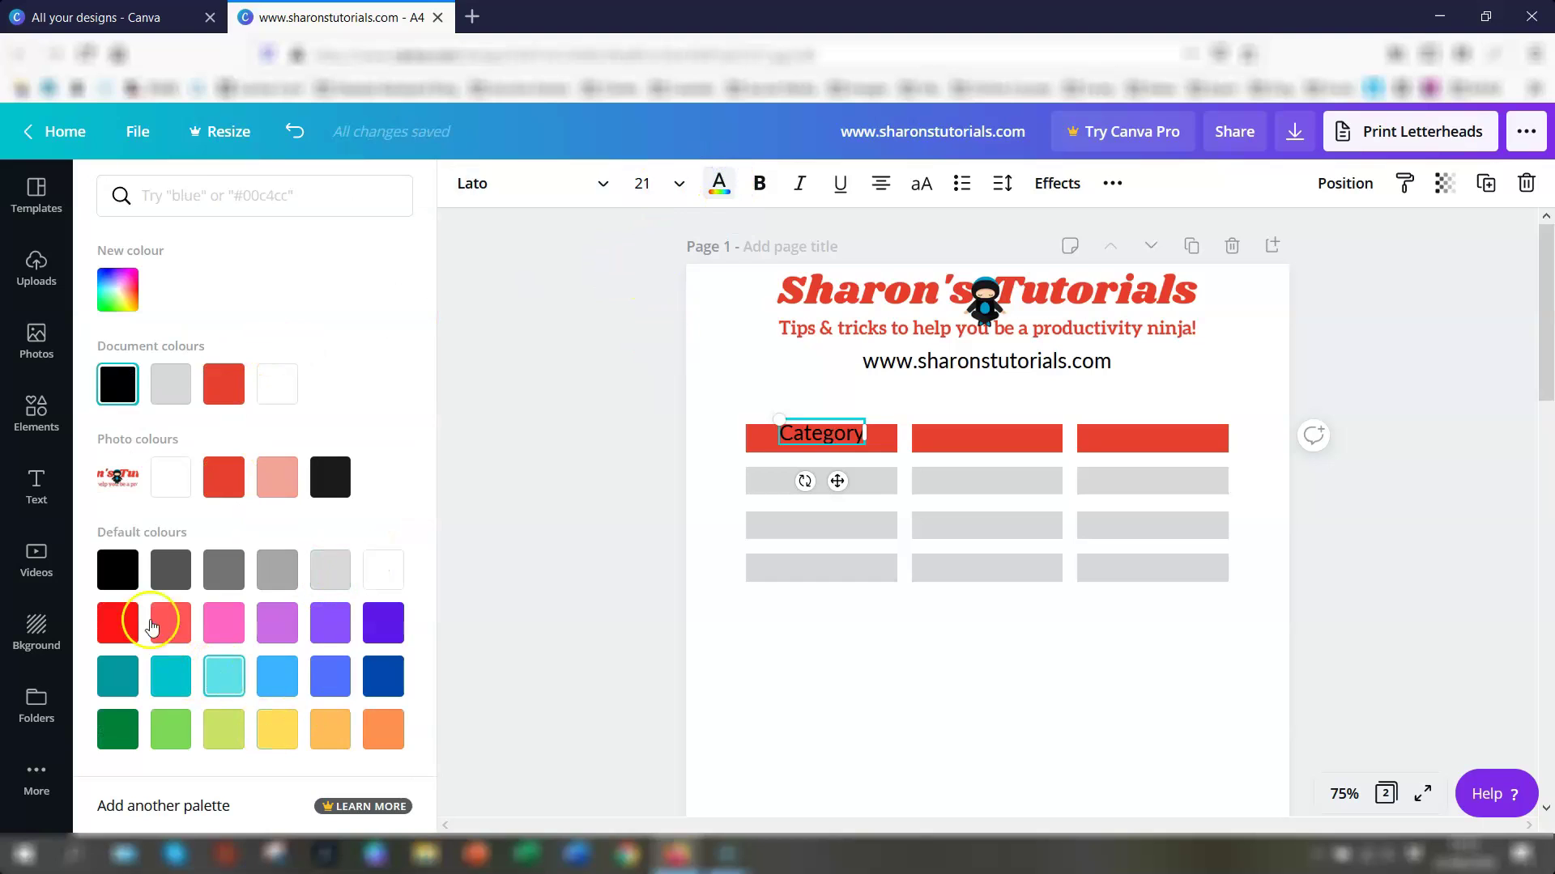
pyautogui.click(278, 386)
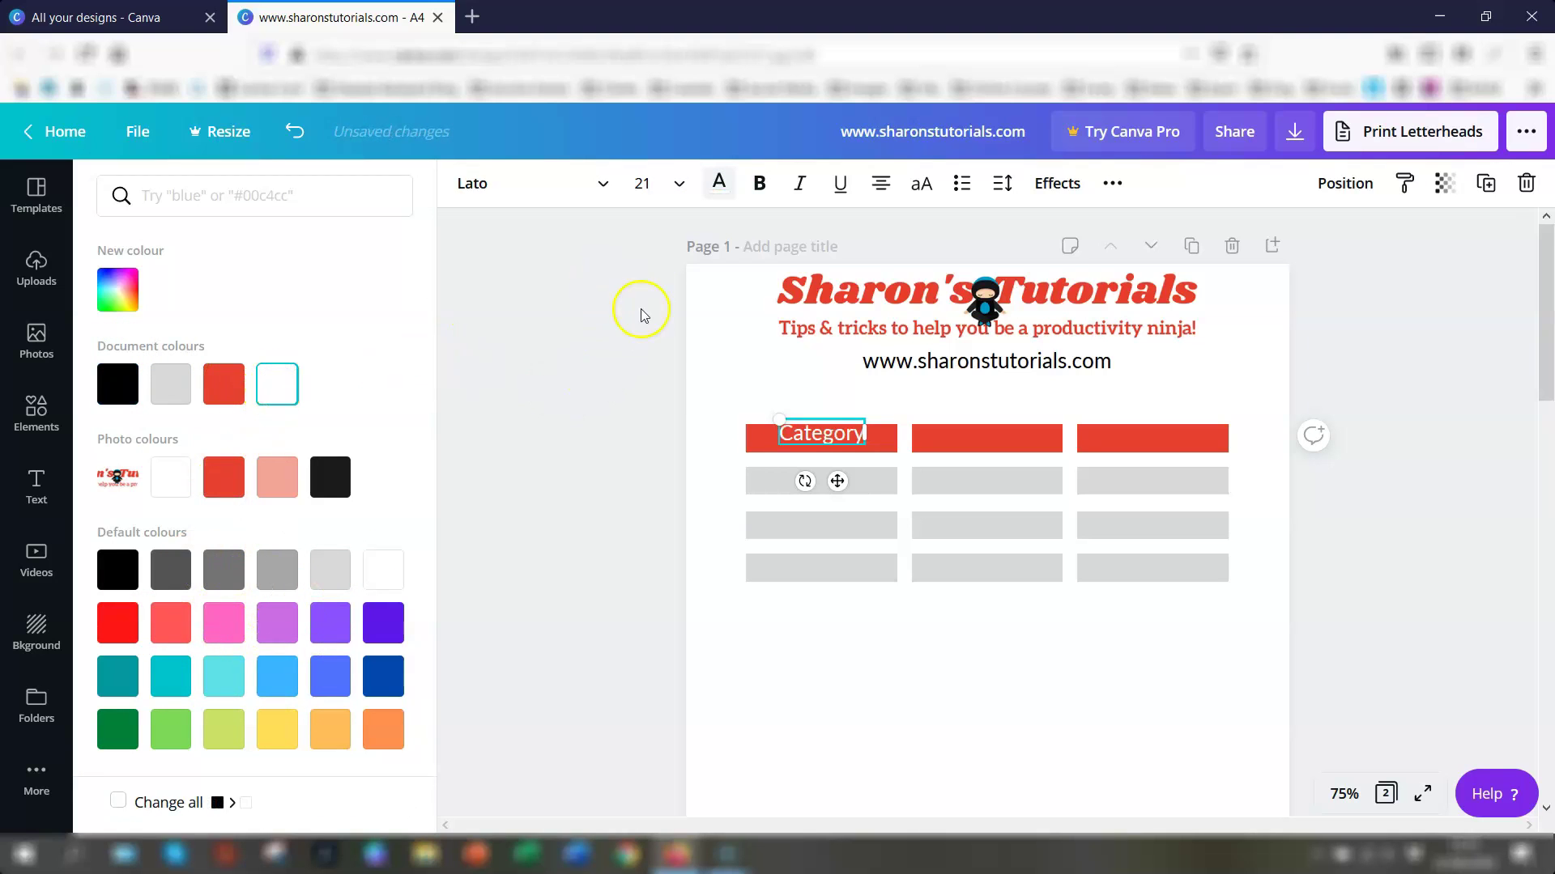
pyautogui.click(761, 188)
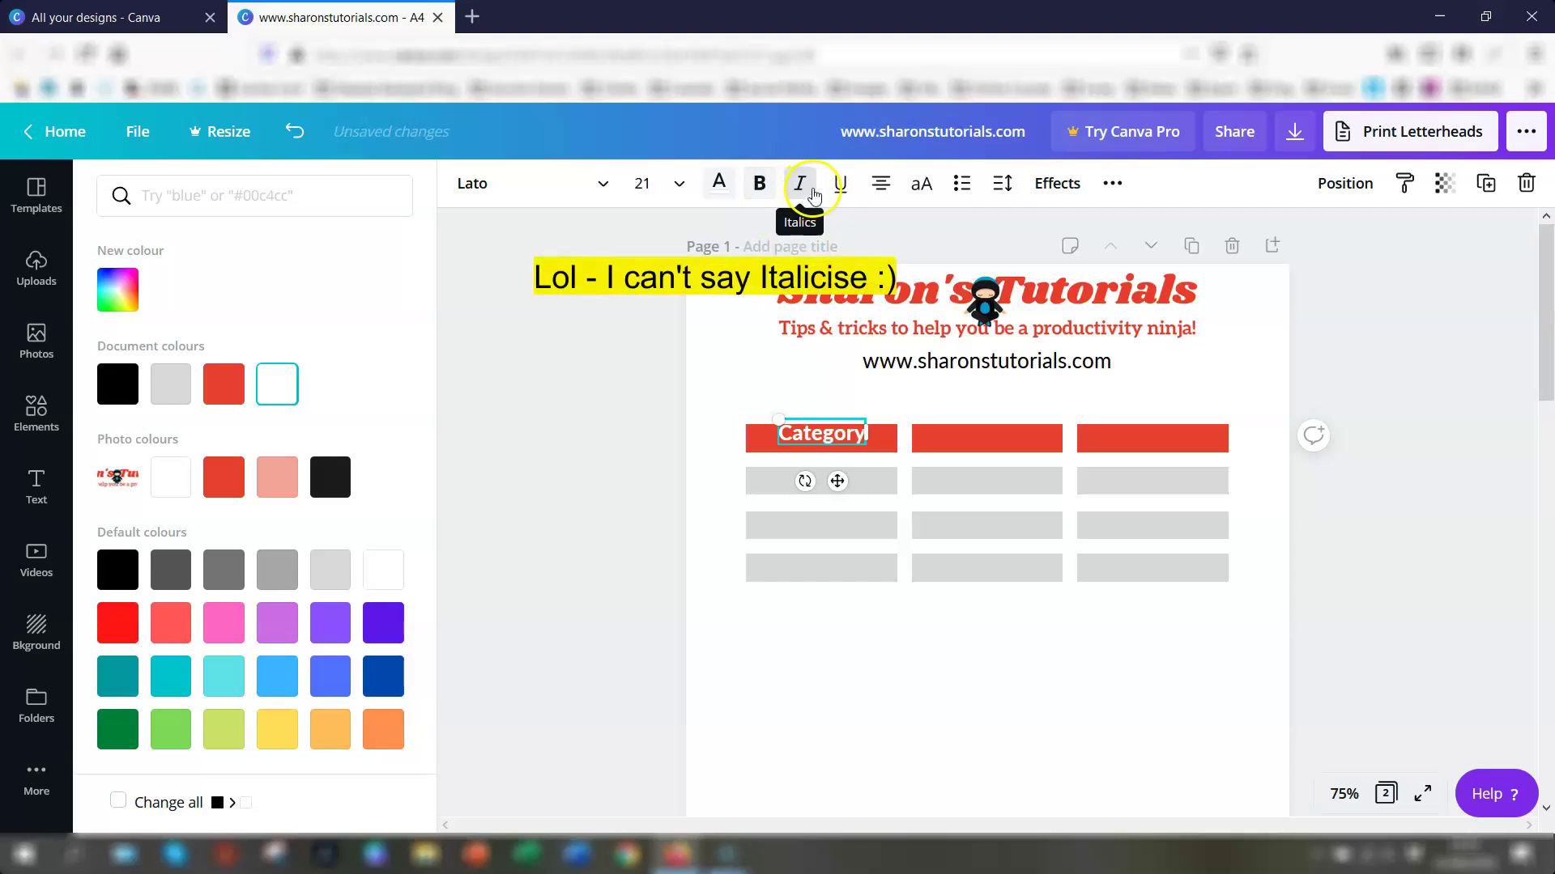
# - Try a different alignment and uppercase on the Category text, restoring centred alignment and normal case
pyautogui.click(889, 188)
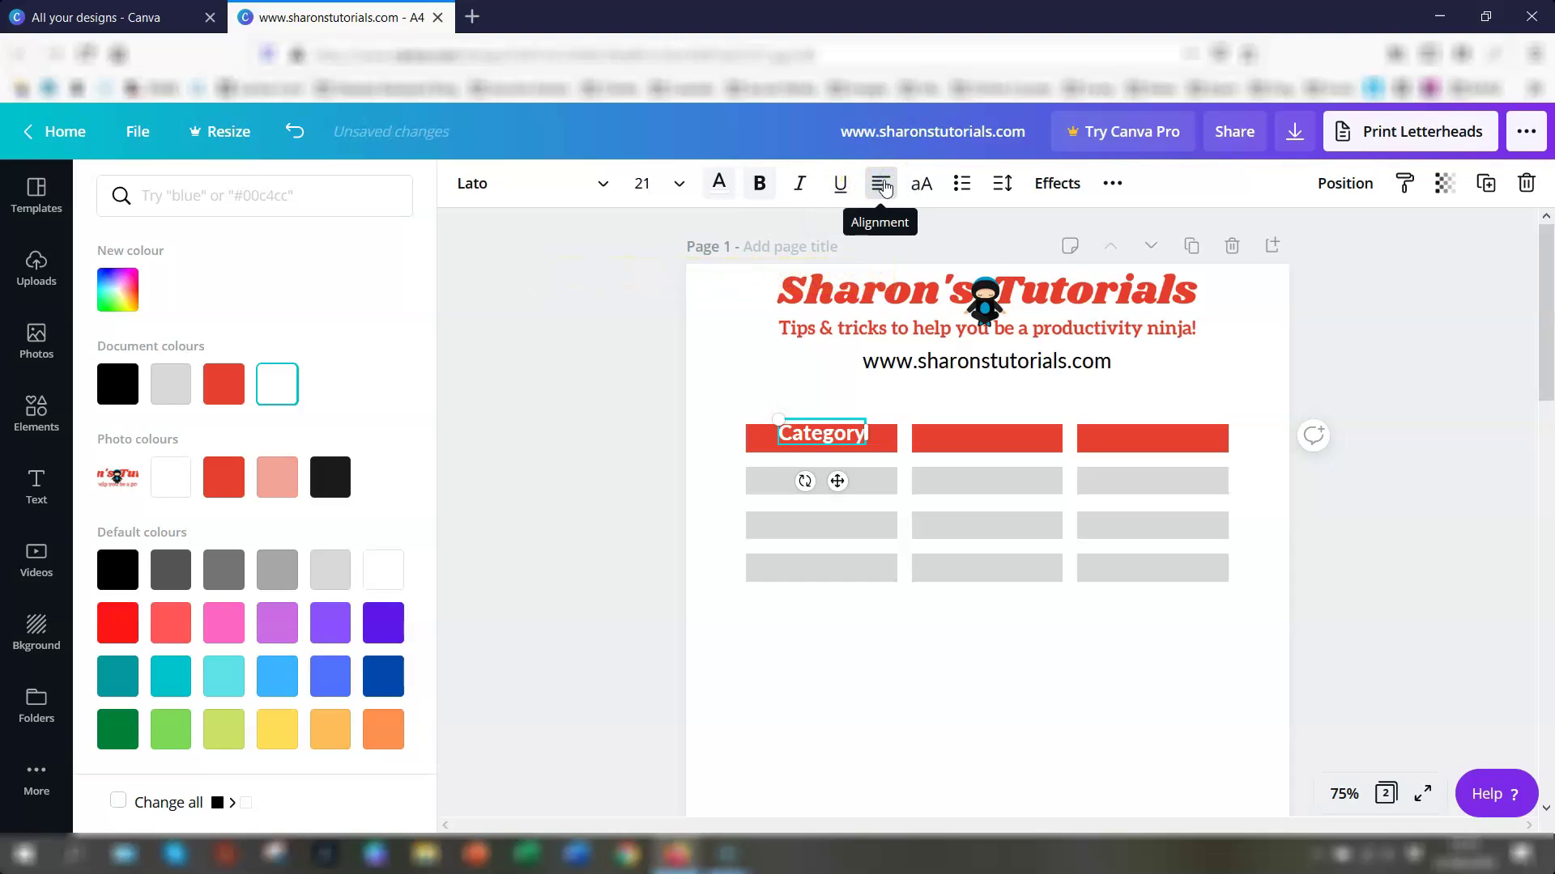
pyautogui.click(888, 193)
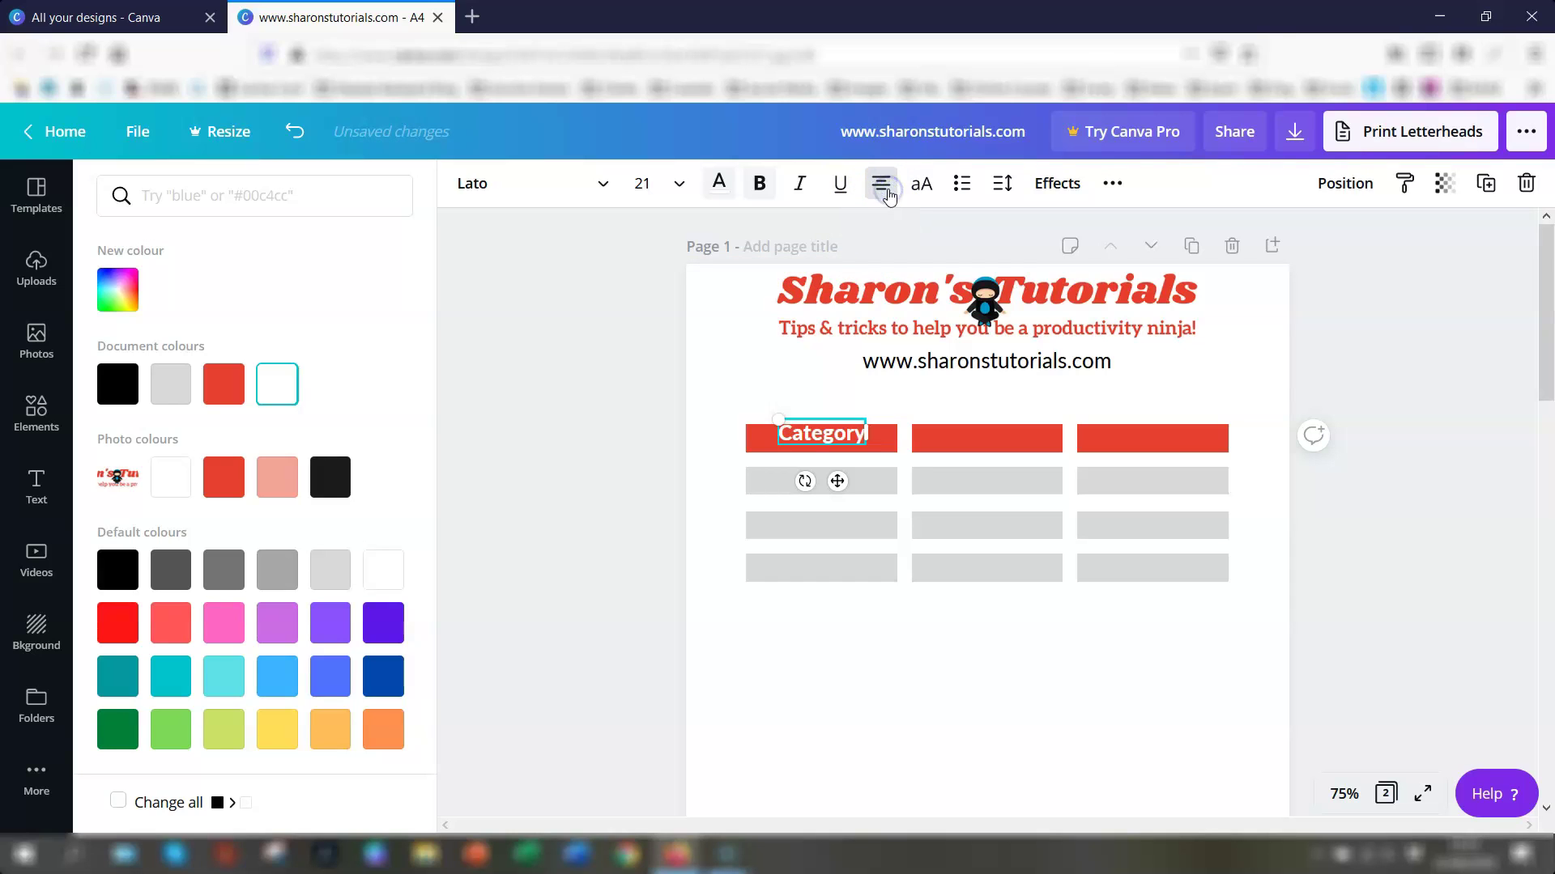
pyautogui.click(924, 184)
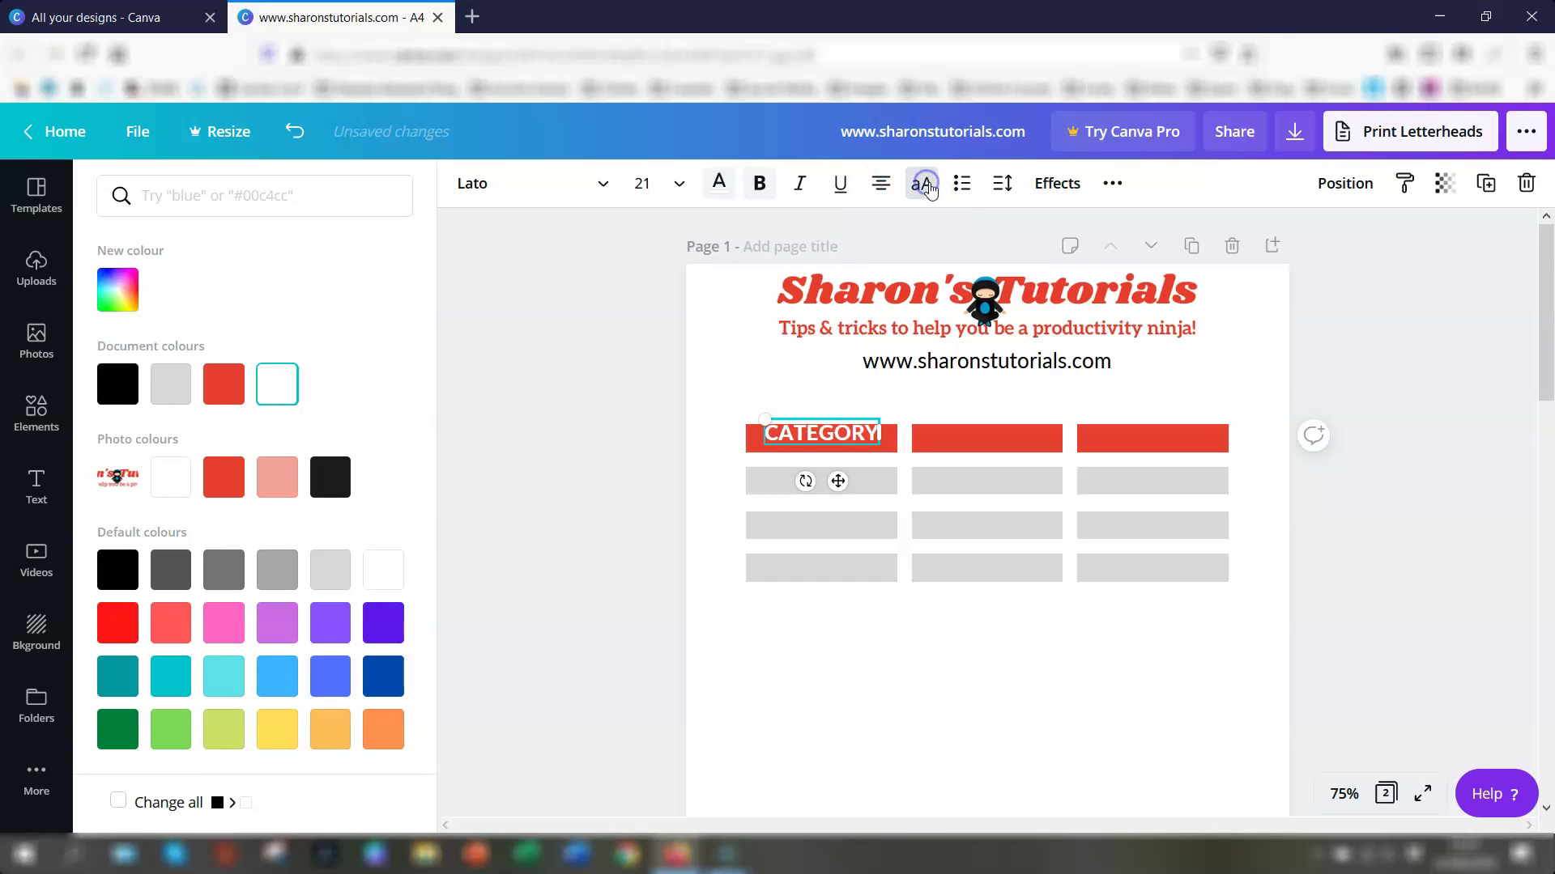
pyautogui.click(927, 186)
# - Try numbered list formatting on the Category text, remove the list, and open its spacing options
pyautogui.click(963, 186)
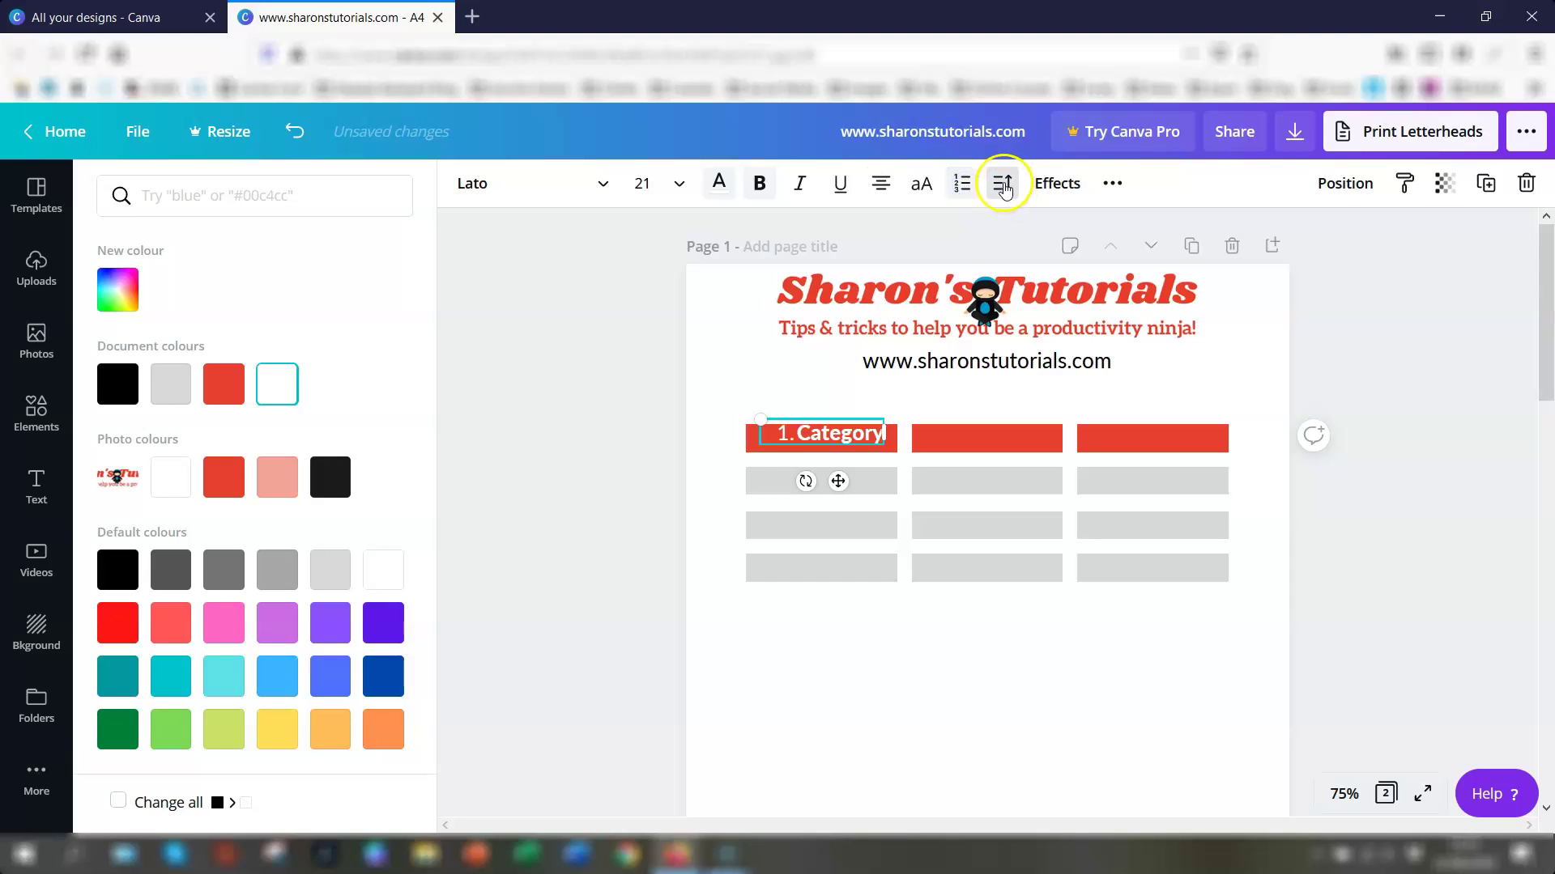
pyautogui.click(1003, 185)
pyautogui.click(964, 185)
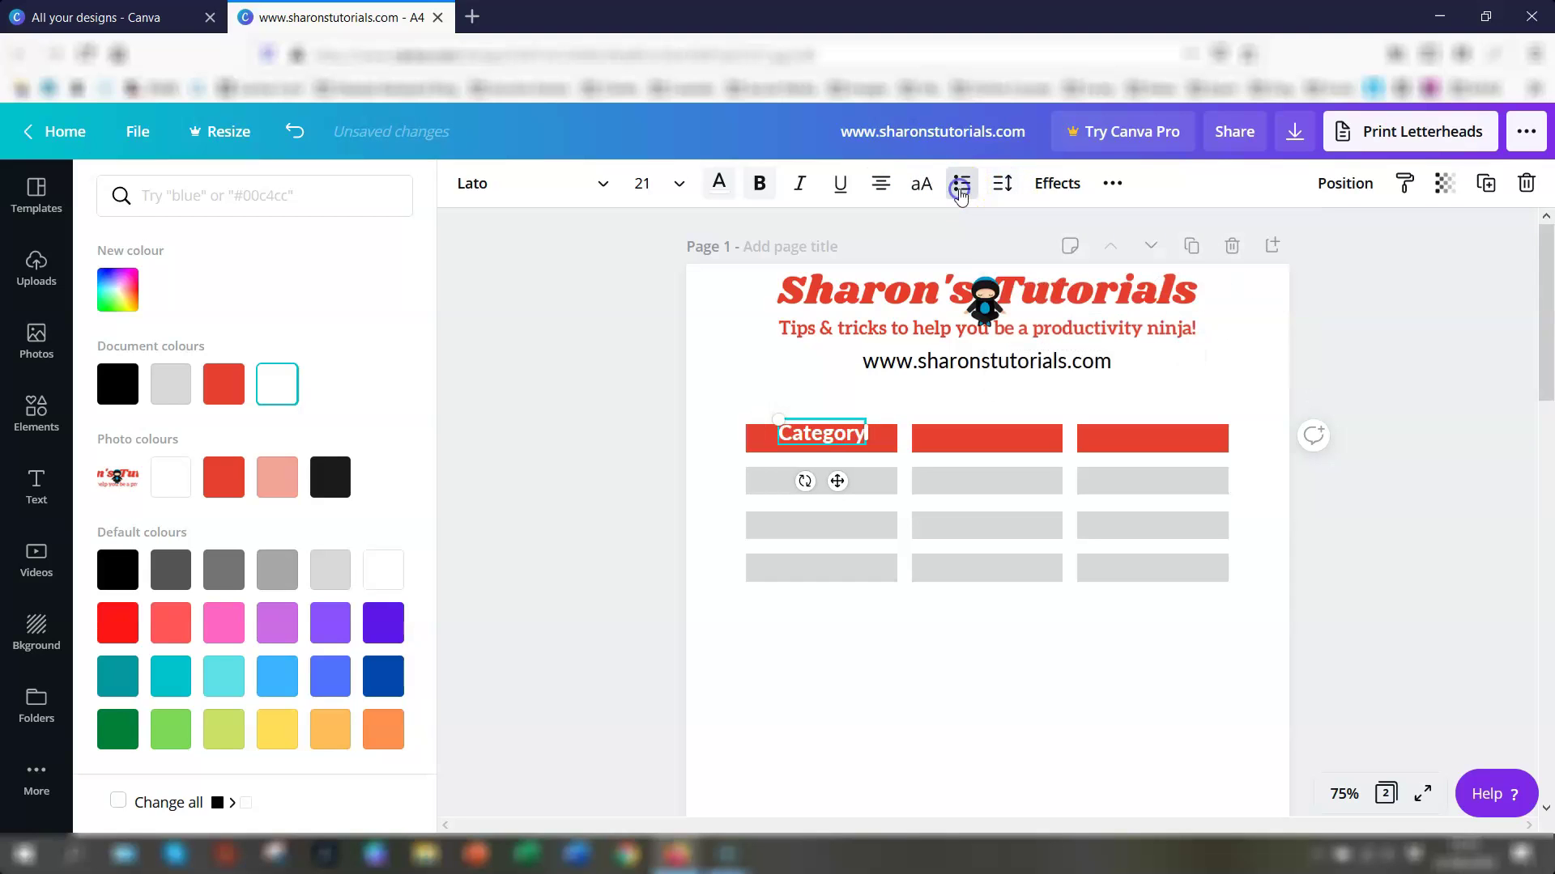
pyautogui.click(1004, 188)
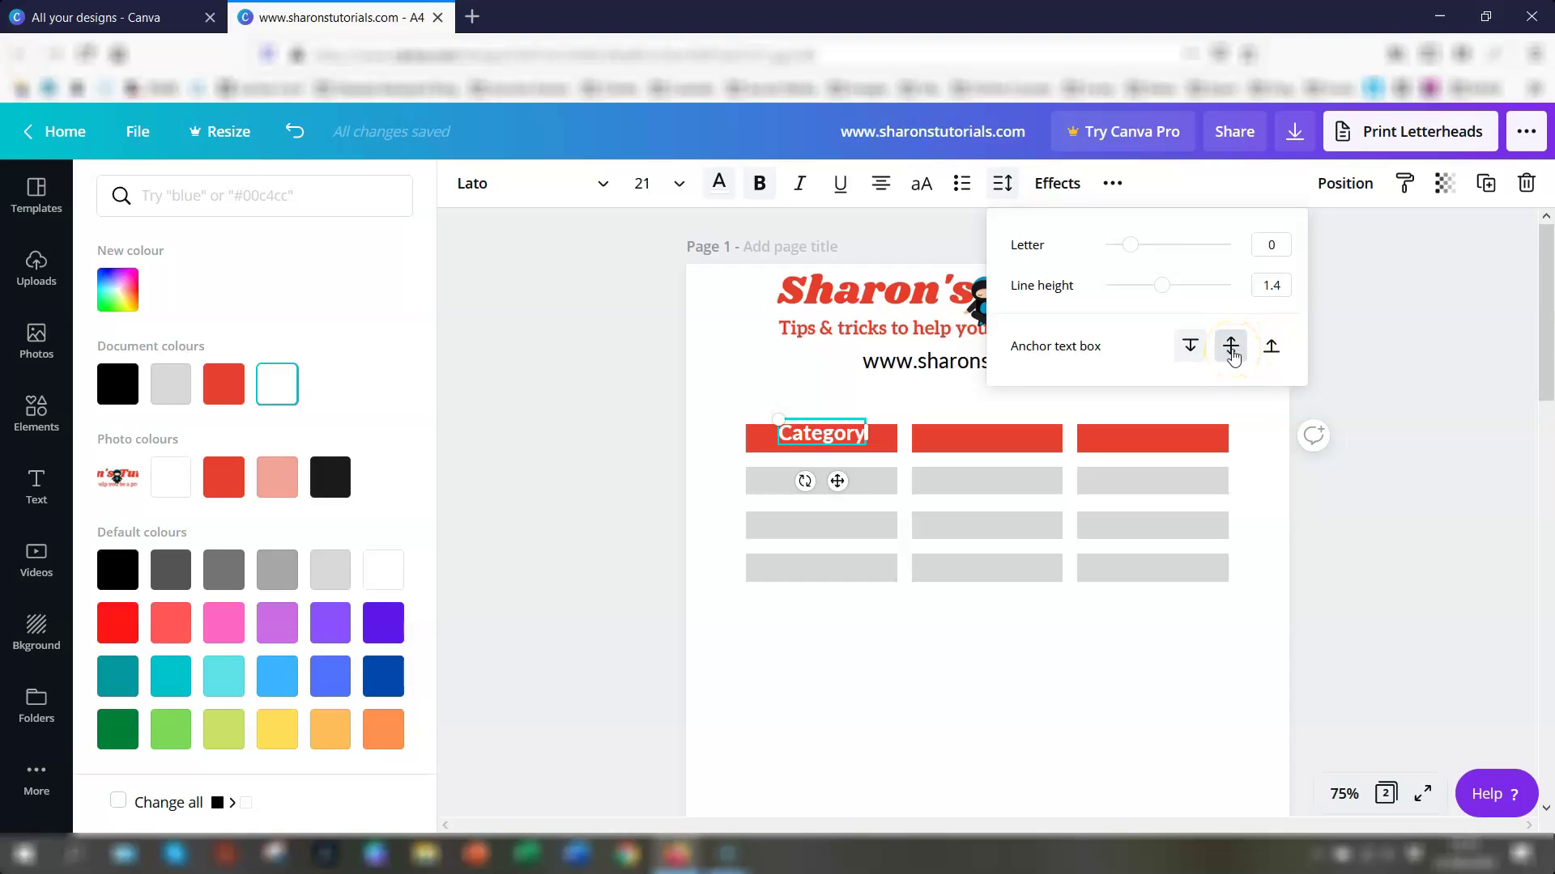
# - Try the Shadow, Lift, Neon and Glitch text effects on the Category text, then restore the effect to None
pyautogui.click(1058, 185)
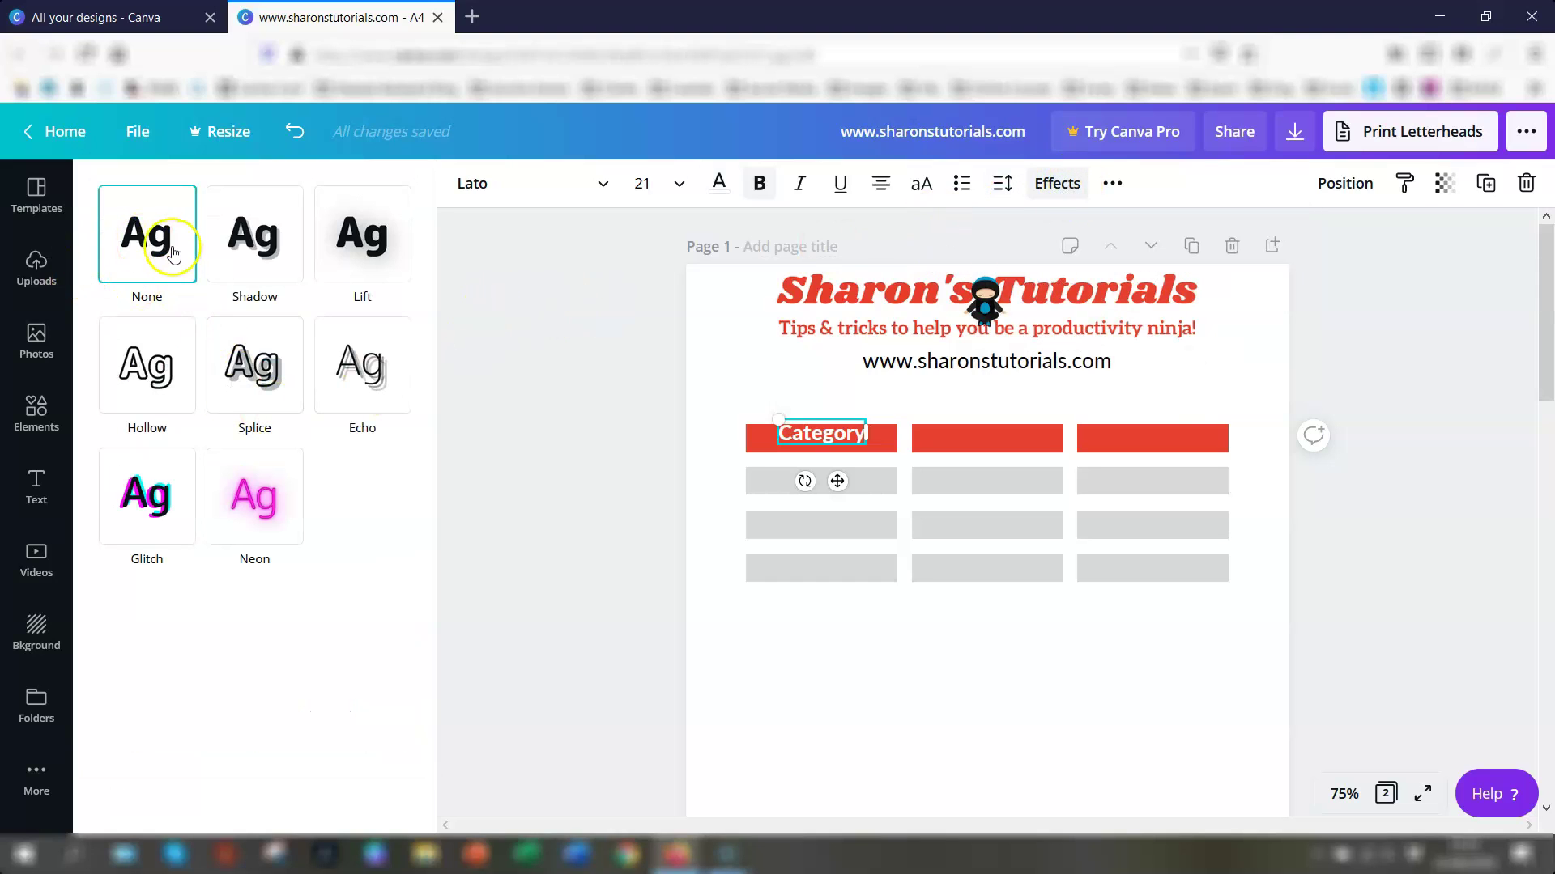
pyautogui.click(253, 242)
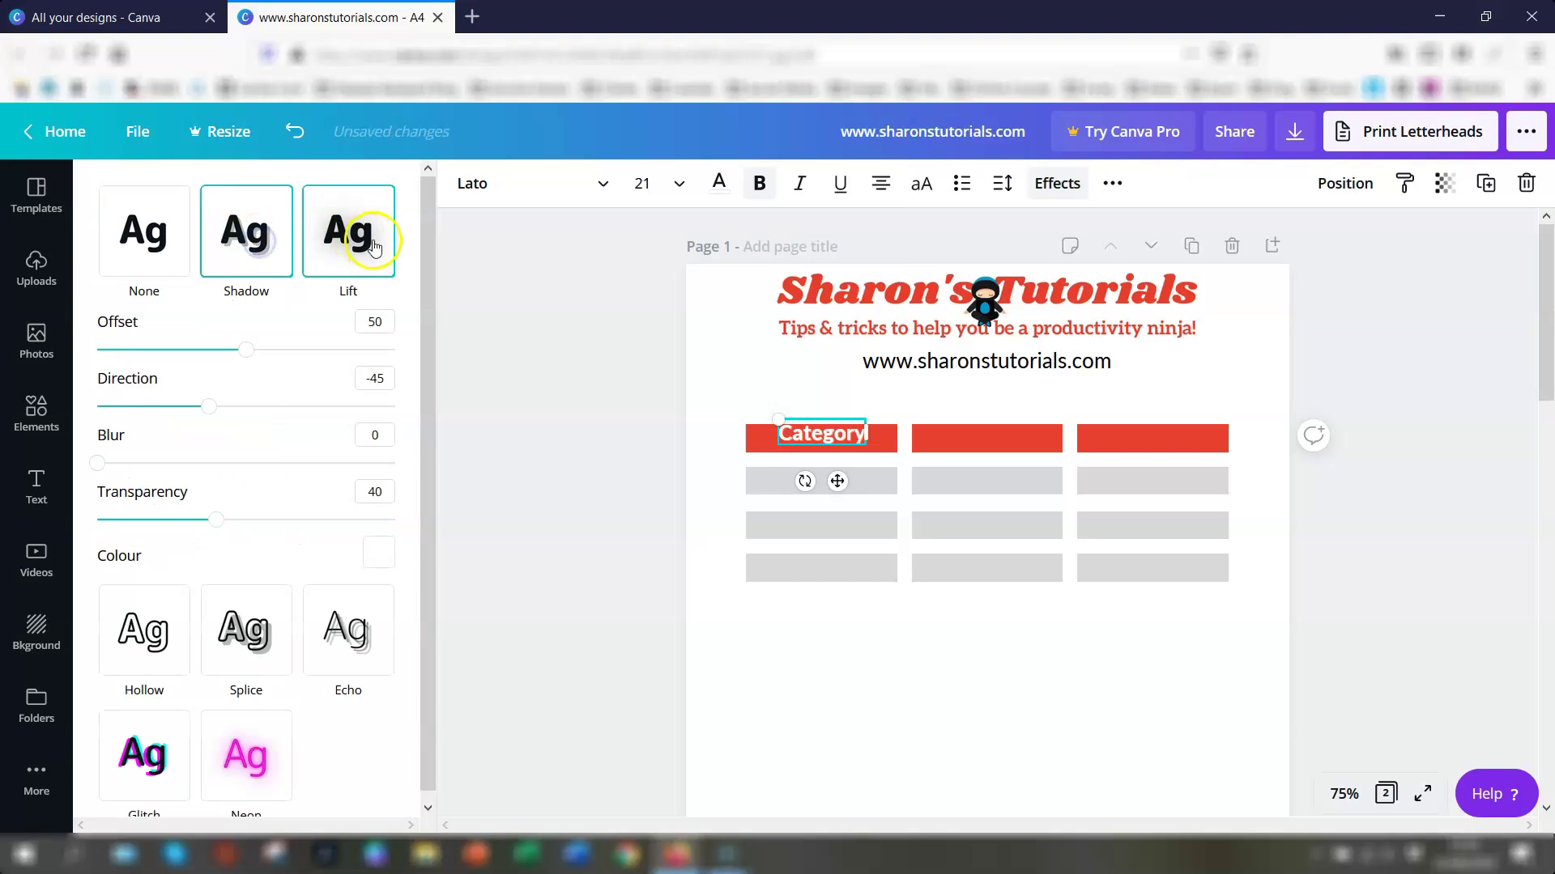
pyautogui.click(362, 236)
pyautogui.click(255, 555)
pyautogui.click(156, 514)
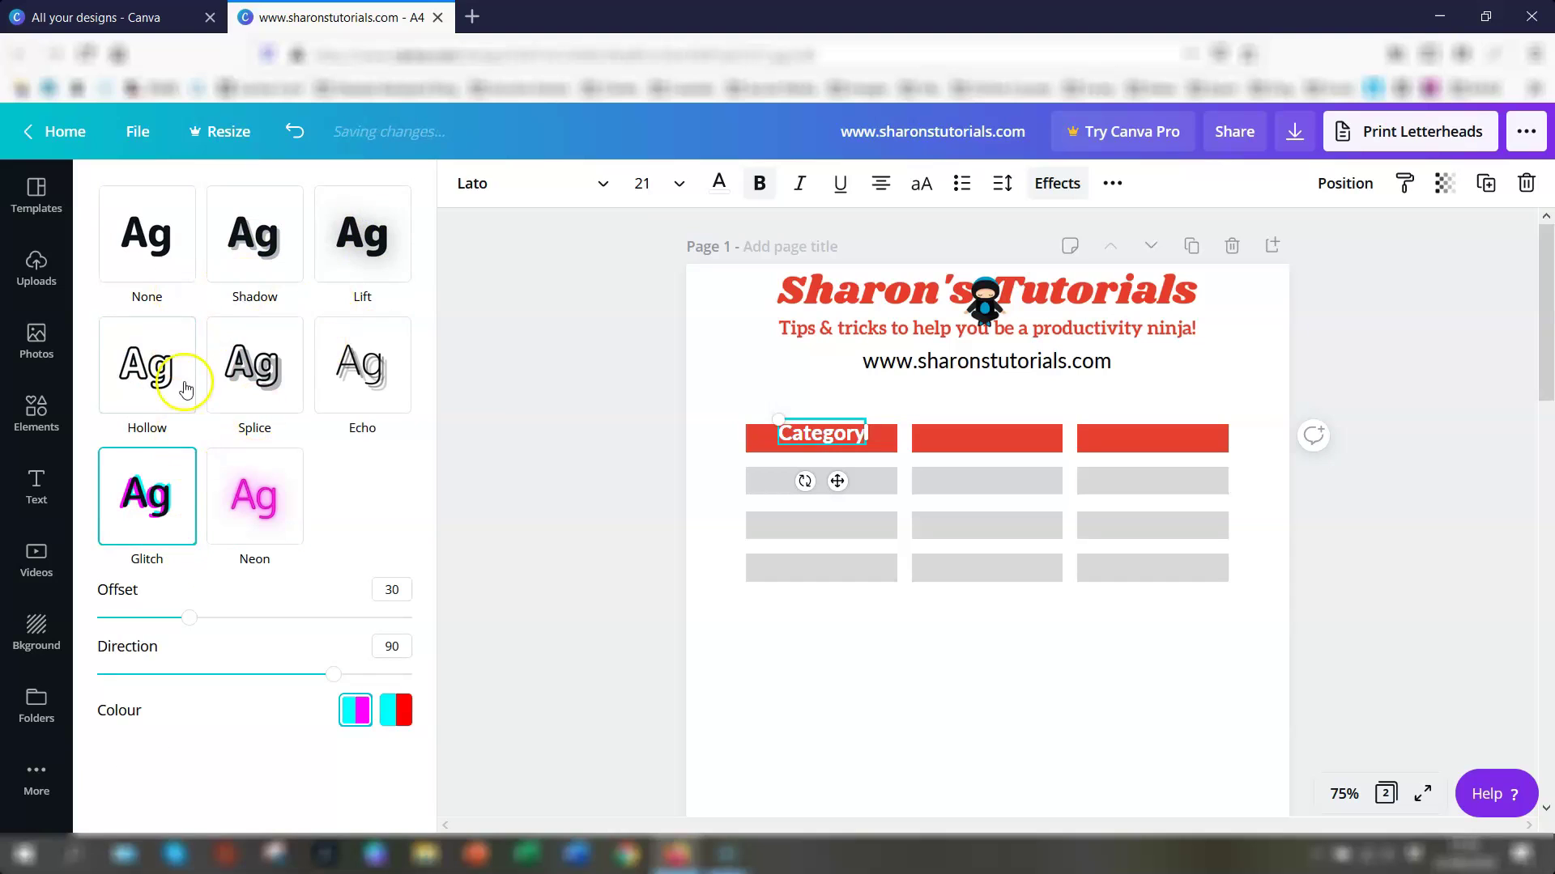
pyautogui.moveTo(191, 617)
pyautogui.mouseDown()
pyautogui.moveTo(166, 616)
pyautogui.moveTo(217, 620)
pyautogui.moveTo(200, 618)
pyautogui.mouseUp()
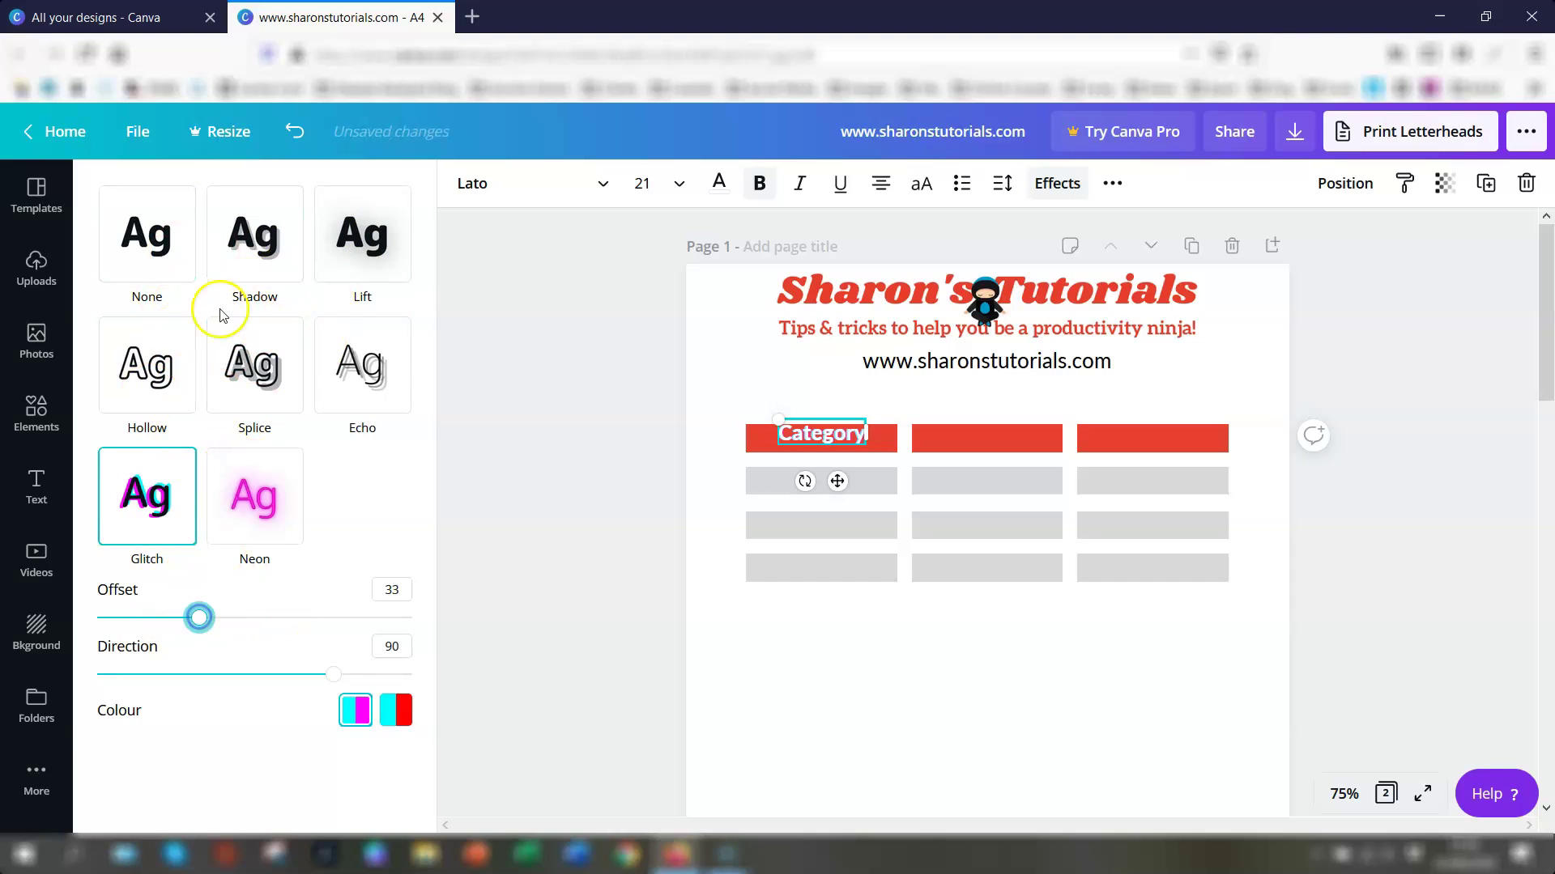
pyautogui.click(145, 256)
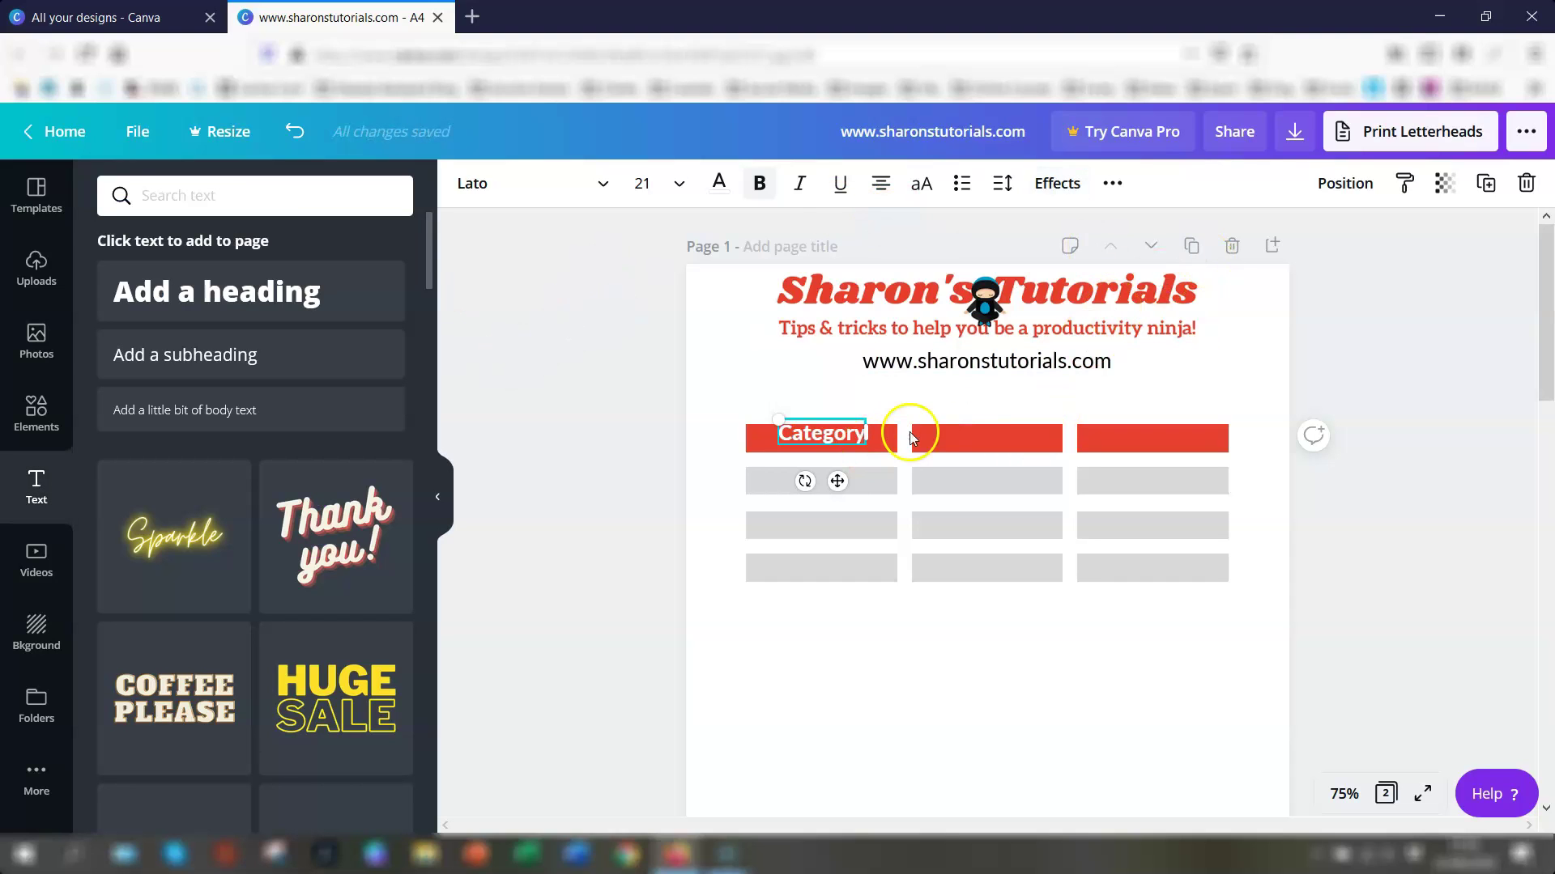
# - Align the Category text and the first red bar to each other's middle and centre
pyautogui.moveTo(828, 434)
pyautogui.mouseDown()
pyautogui.moveTo(835, 448)
pyautogui.moveTo(833, 423)
pyautogui.moveTo(821, 439)
pyautogui.mouseUp()
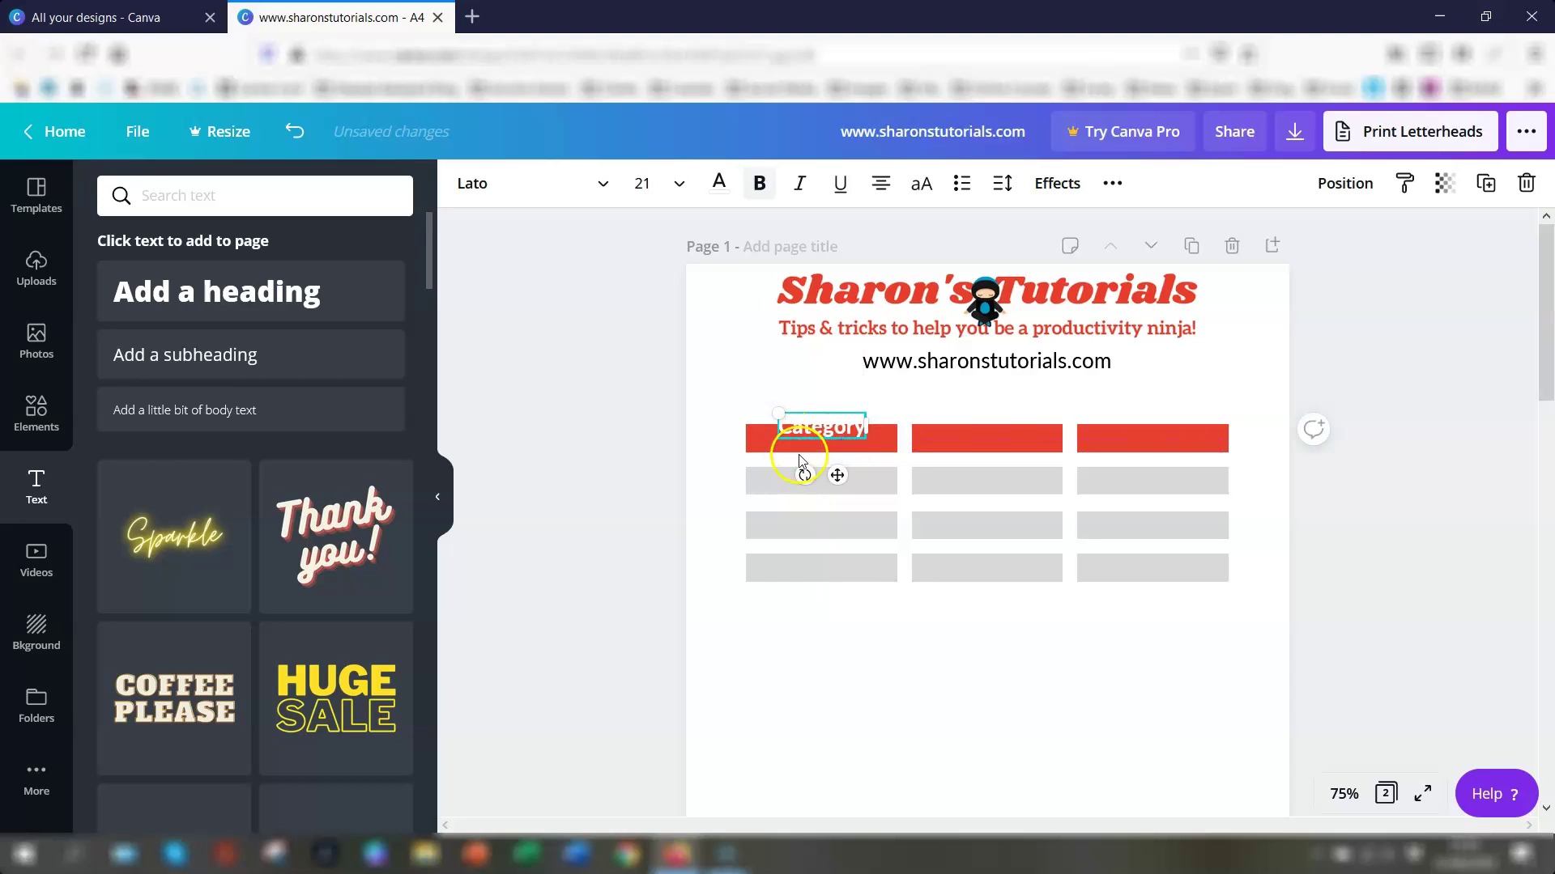
pyautogui.click(729, 437)
pyautogui.click(751, 437)
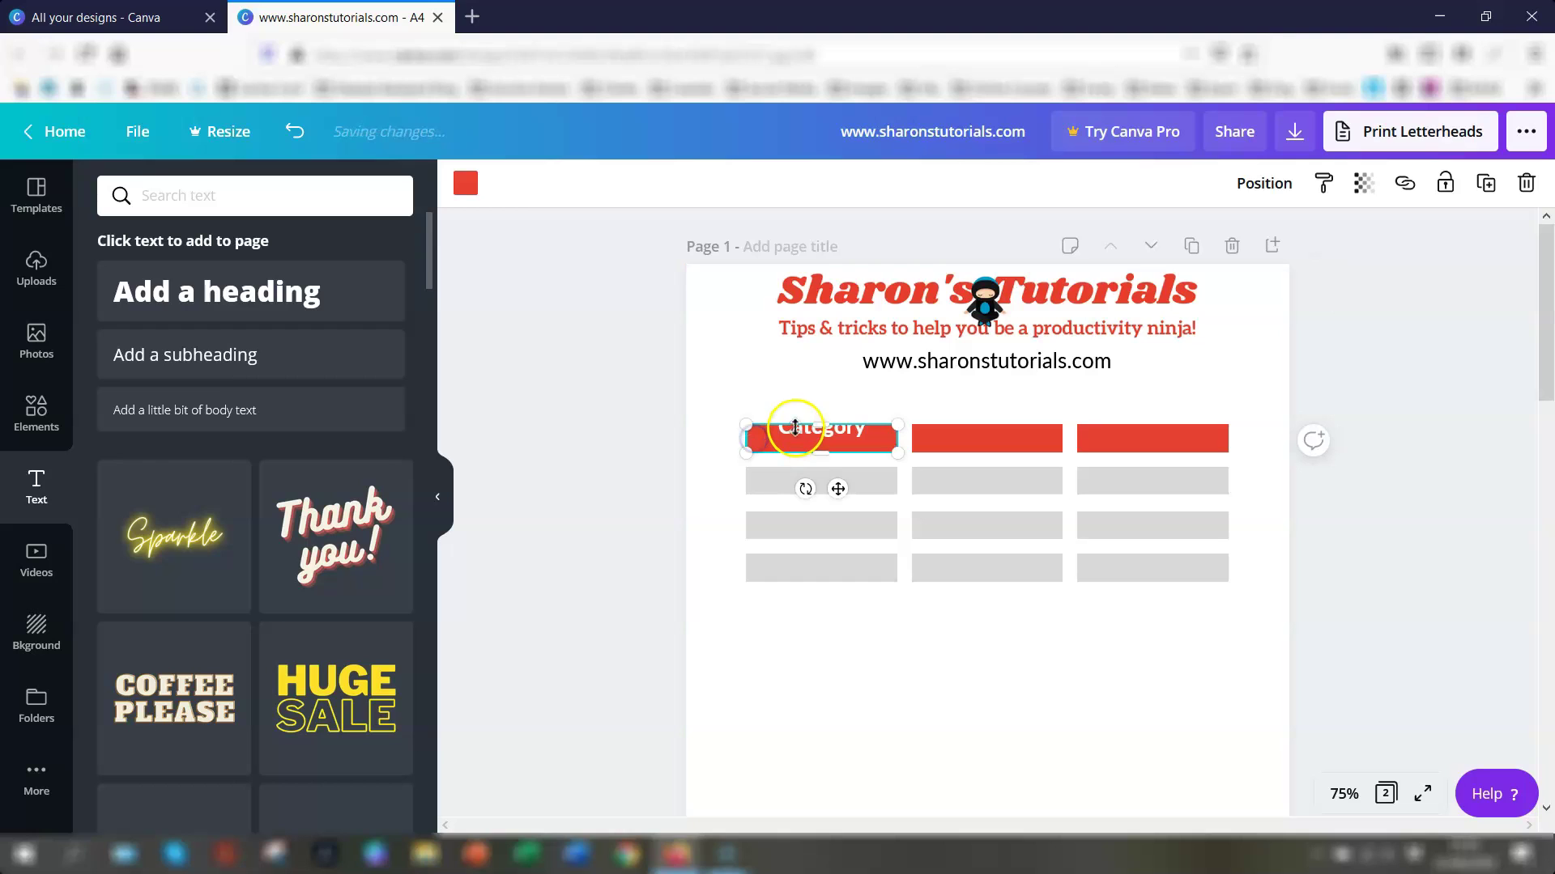
pyautogui.keyDown('shift'); pyautogui.click(790, 432); pyautogui.keyUp('shift')
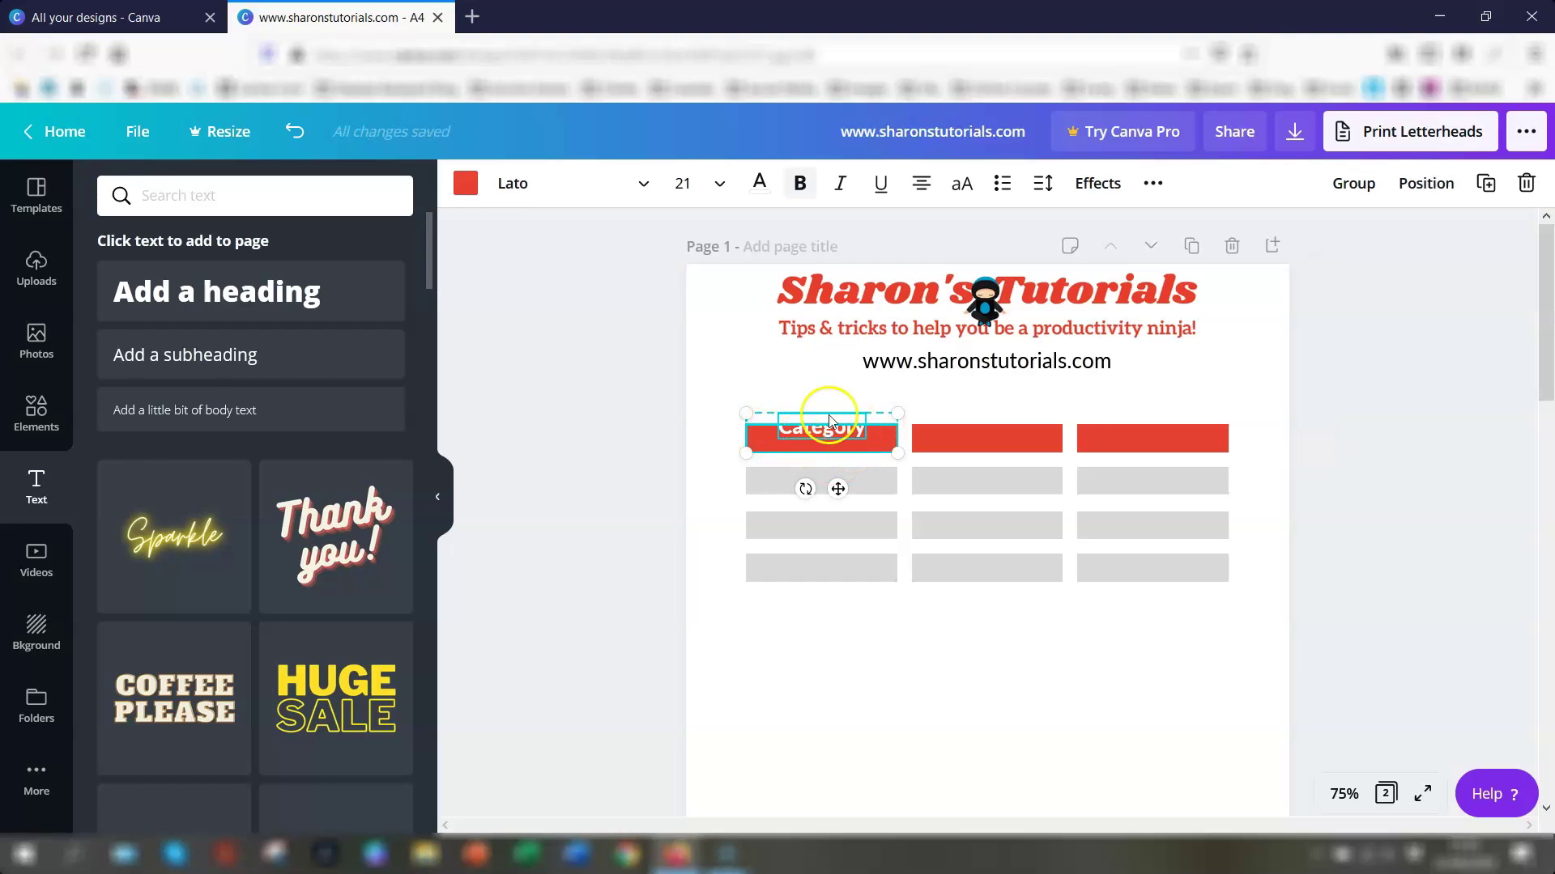
pyautogui.click(1426, 185)
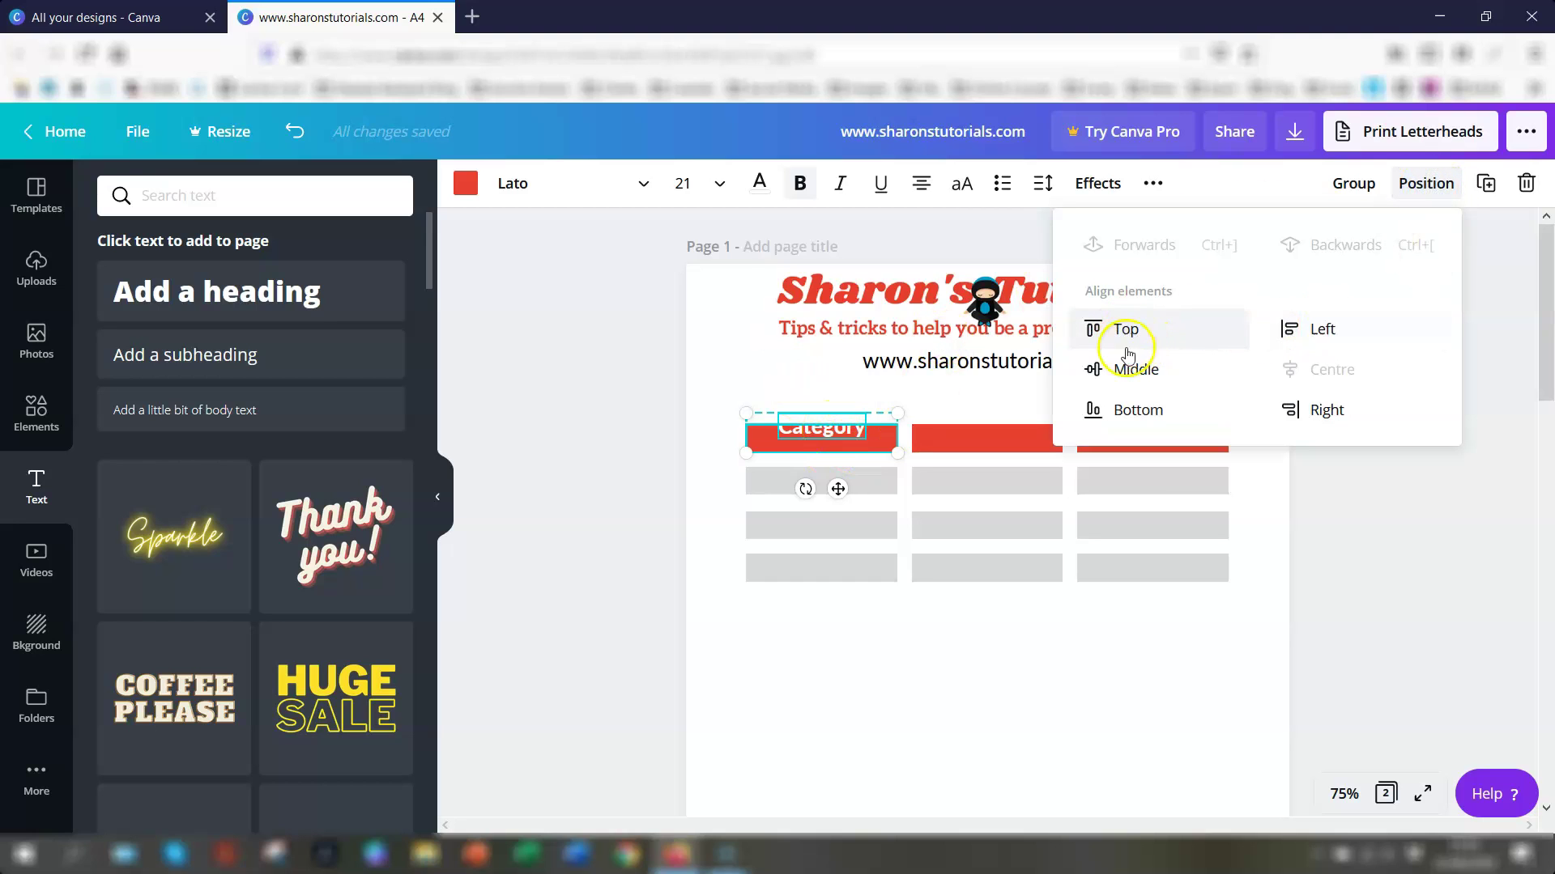
pyautogui.click(1130, 375)
pyautogui.click(1297, 376)
pyautogui.click(1409, 559)
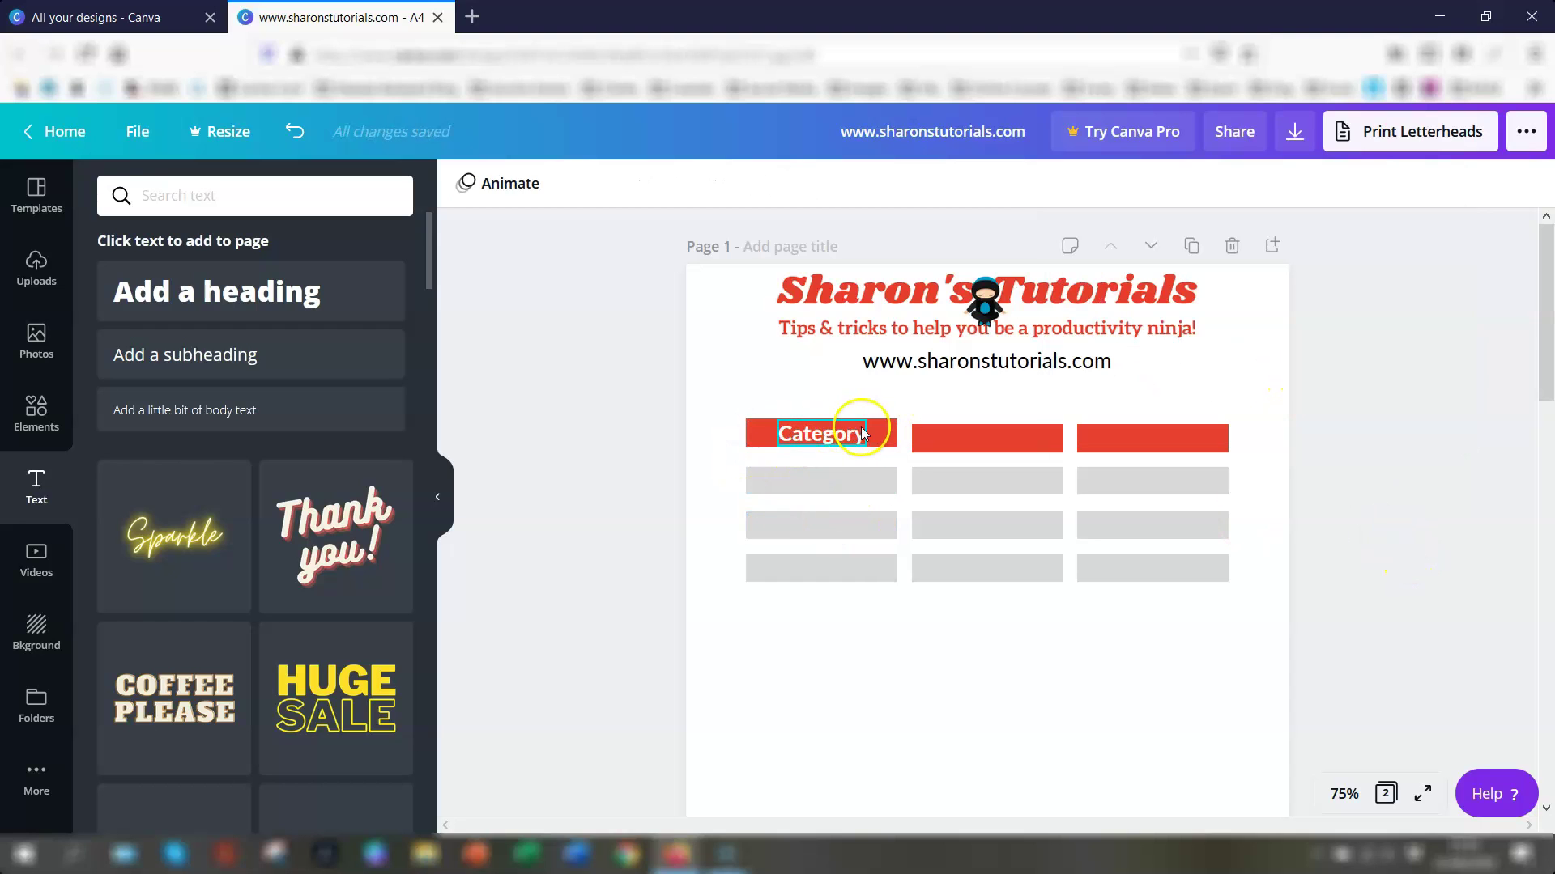
# - Move the Category text and its red bar together down into line with the other two heading bars
pyautogui.click(882, 425)
pyautogui.click(813, 436)
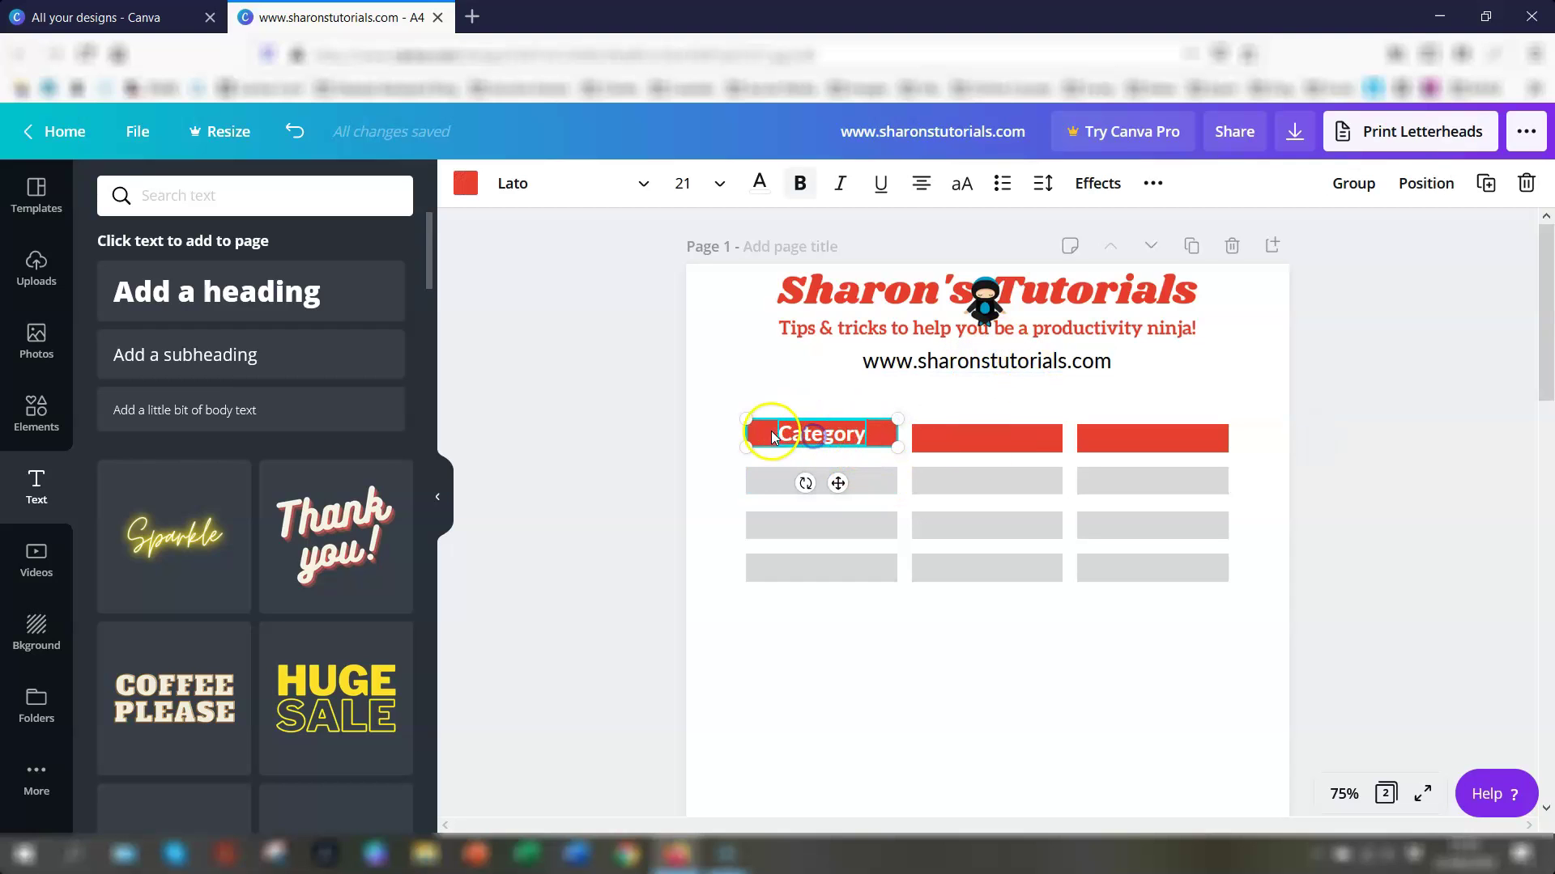
pyautogui.moveTo(765, 430); pyautogui.dragTo(769, 437)
pyautogui.click(1174, 645)
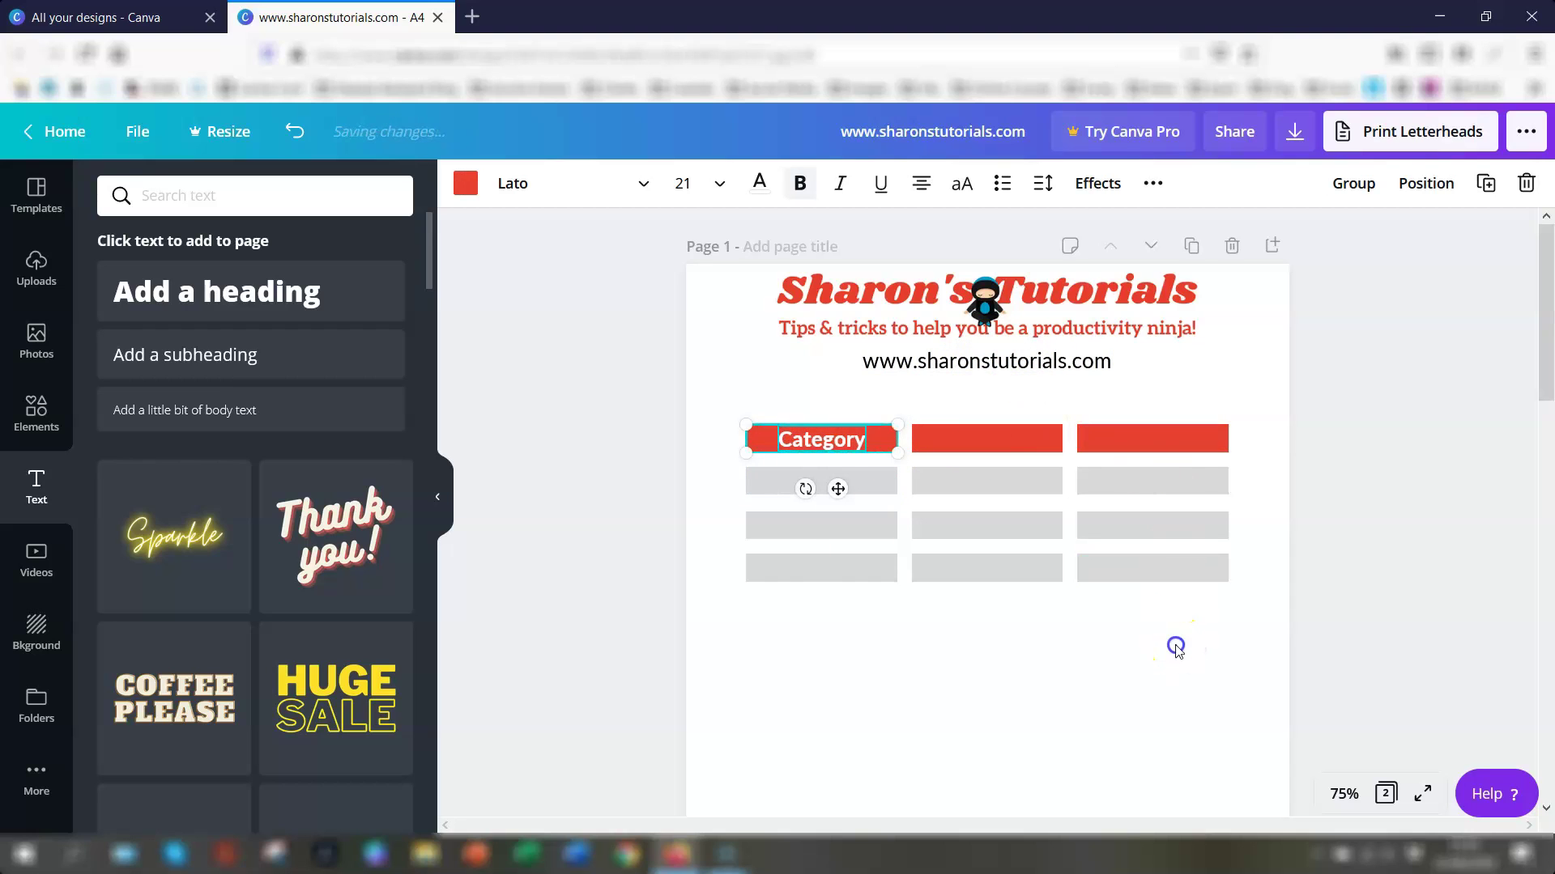
# - Duplicate the Category text onto the second red bar and change the copy to "Type"
pyautogui.click(840, 442)
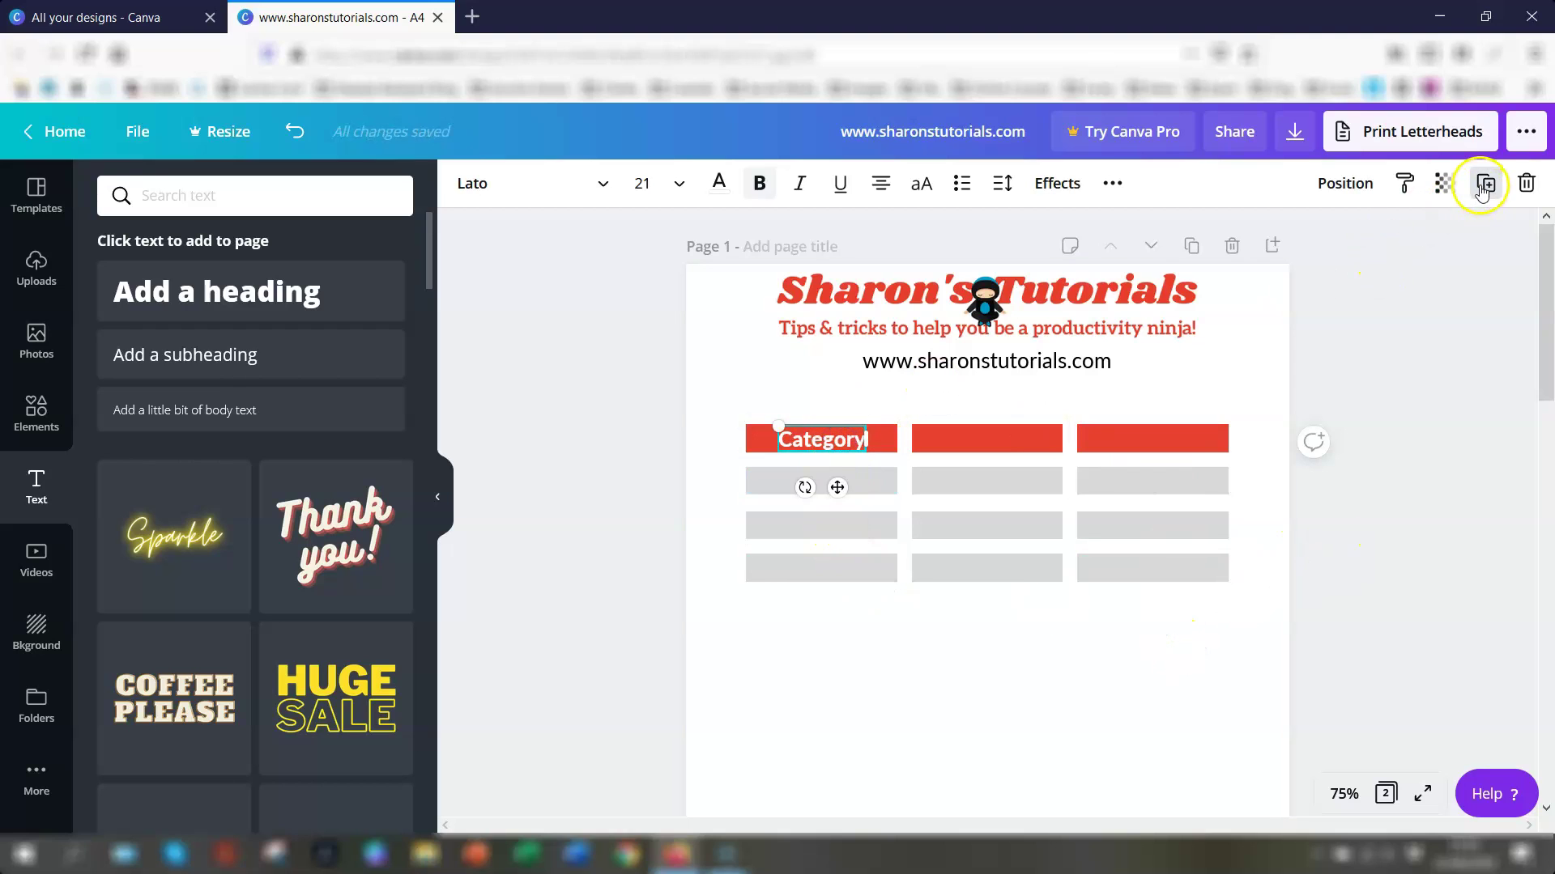
pyautogui.click(1487, 188)
pyautogui.moveTo(847, 454); pyautogui.dragTo(992, 441)
pyautogui.click(1004, 438)
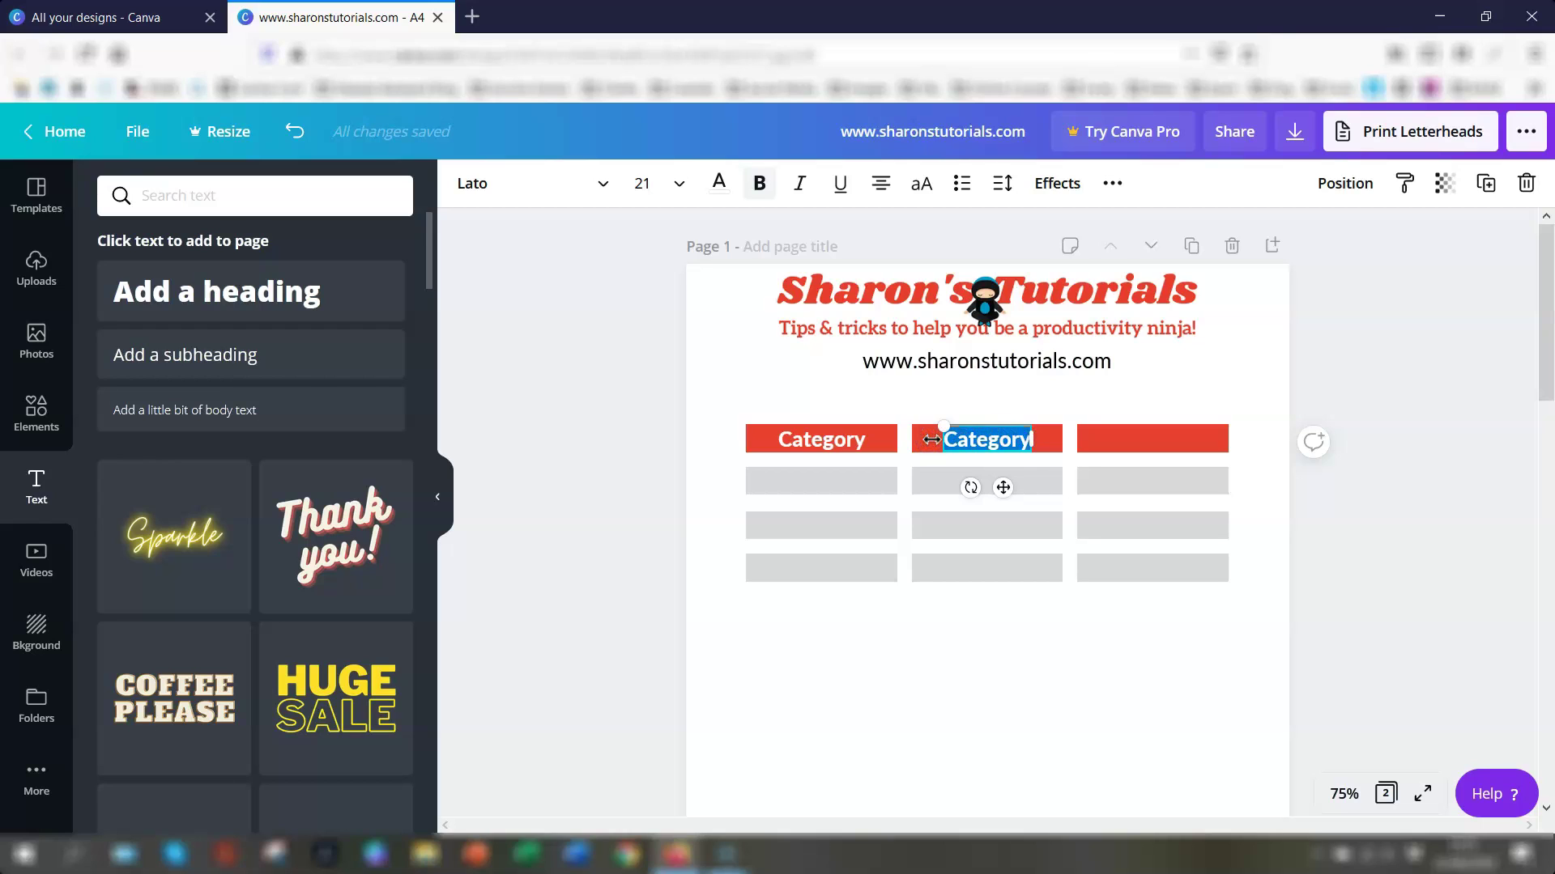
pyautogui.write('Type')
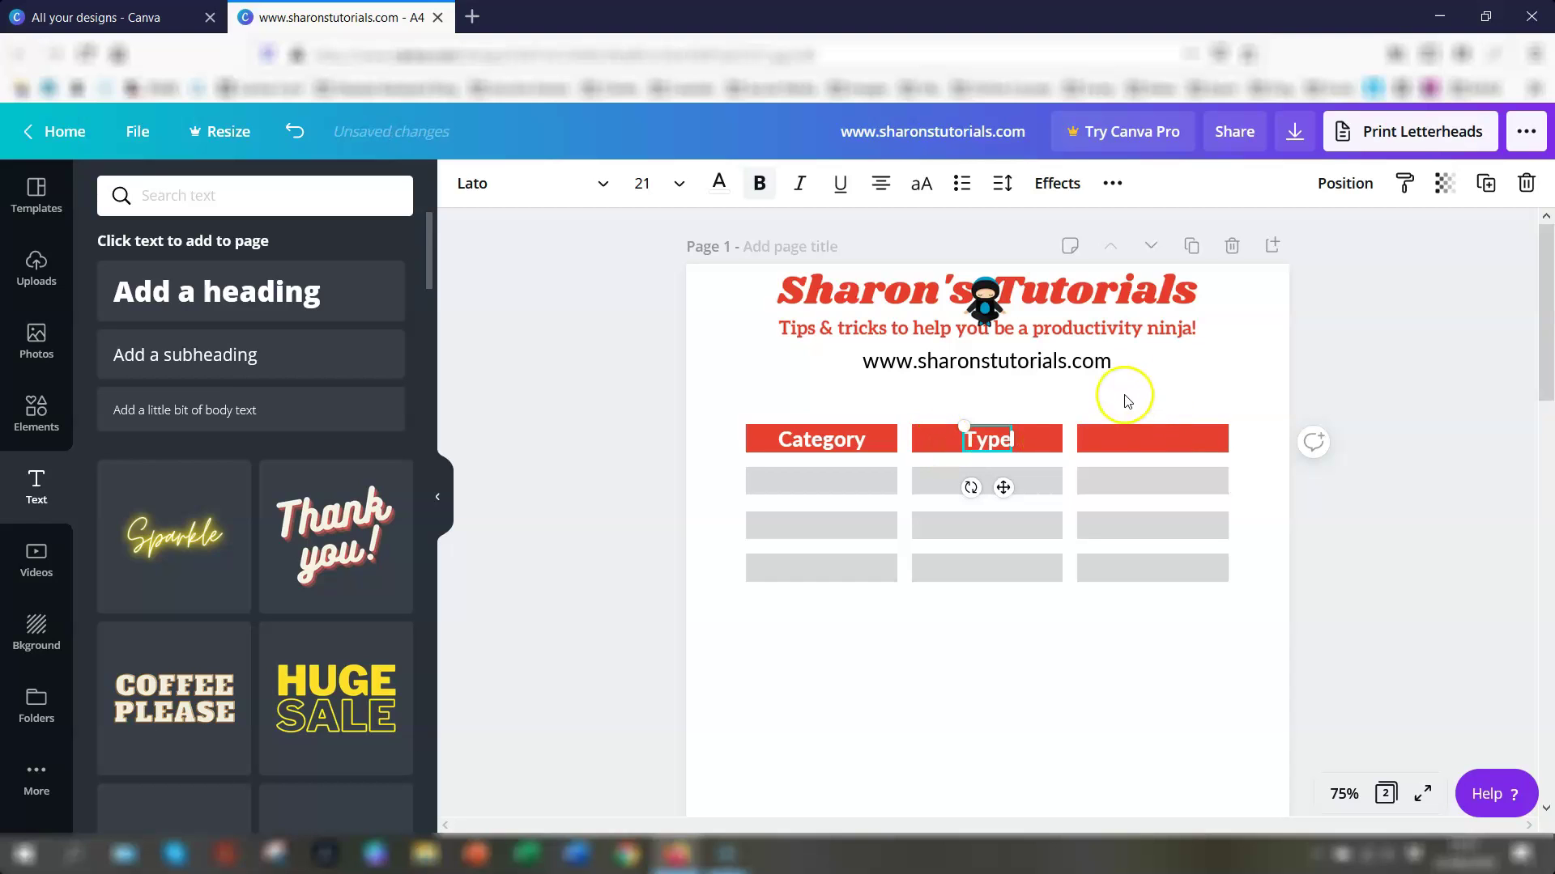
pyautogui.click(1127, 394)
# - Duplicate the Type text onto the third red bar and change the copy to "Status"
pyautogui.click(989, 438)
pyautogui.click(1485, 183)
pyautogui.moveTo(1003, 460); pyautogui.dragTo(1158, 443)
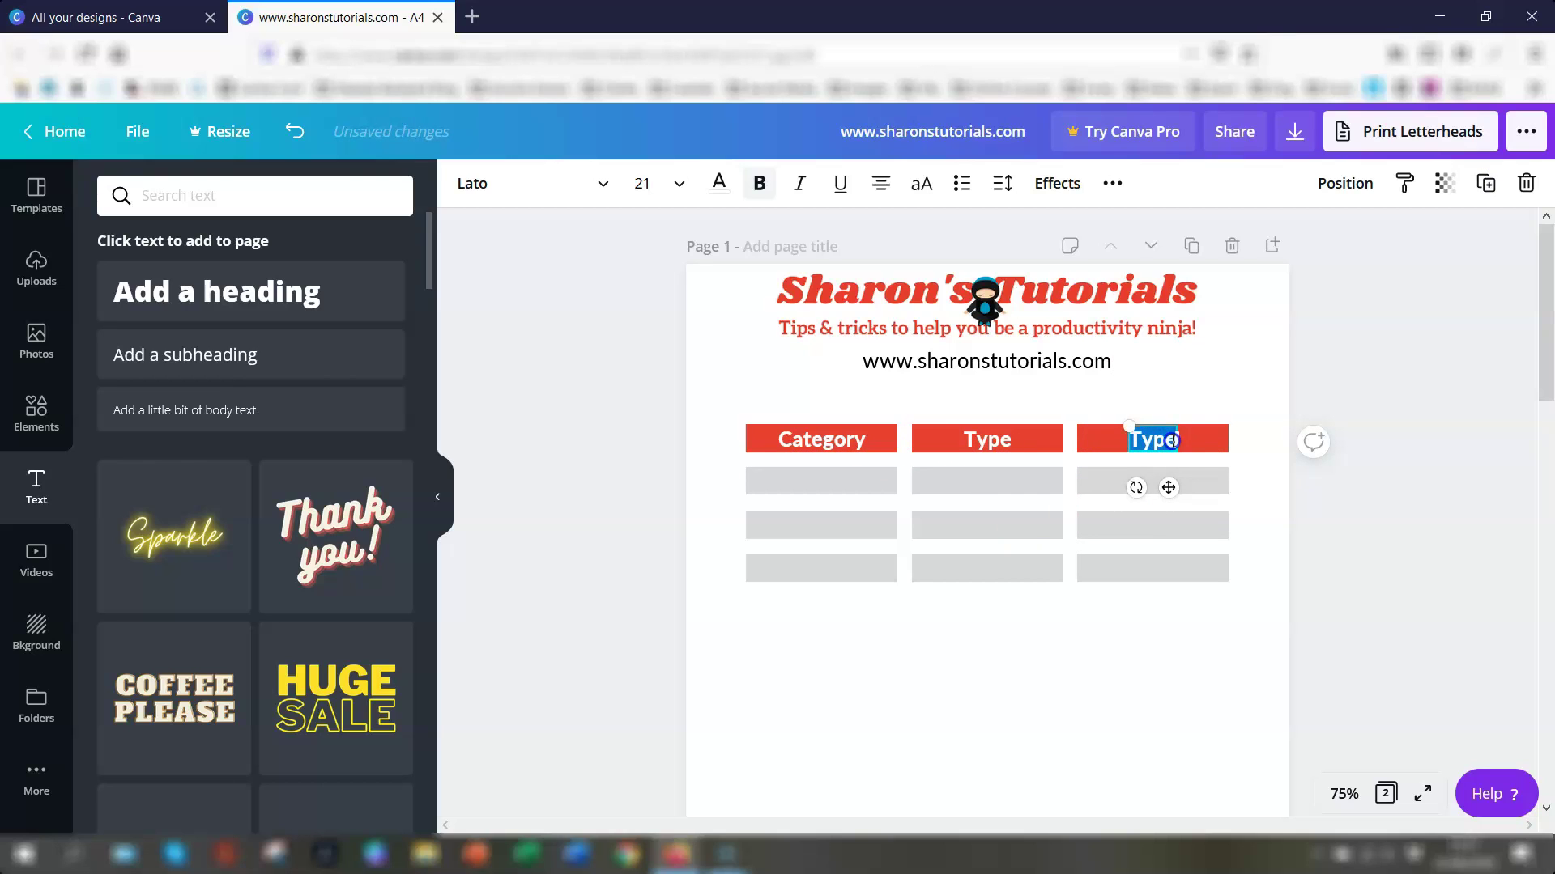
pyautogui.write('Status')
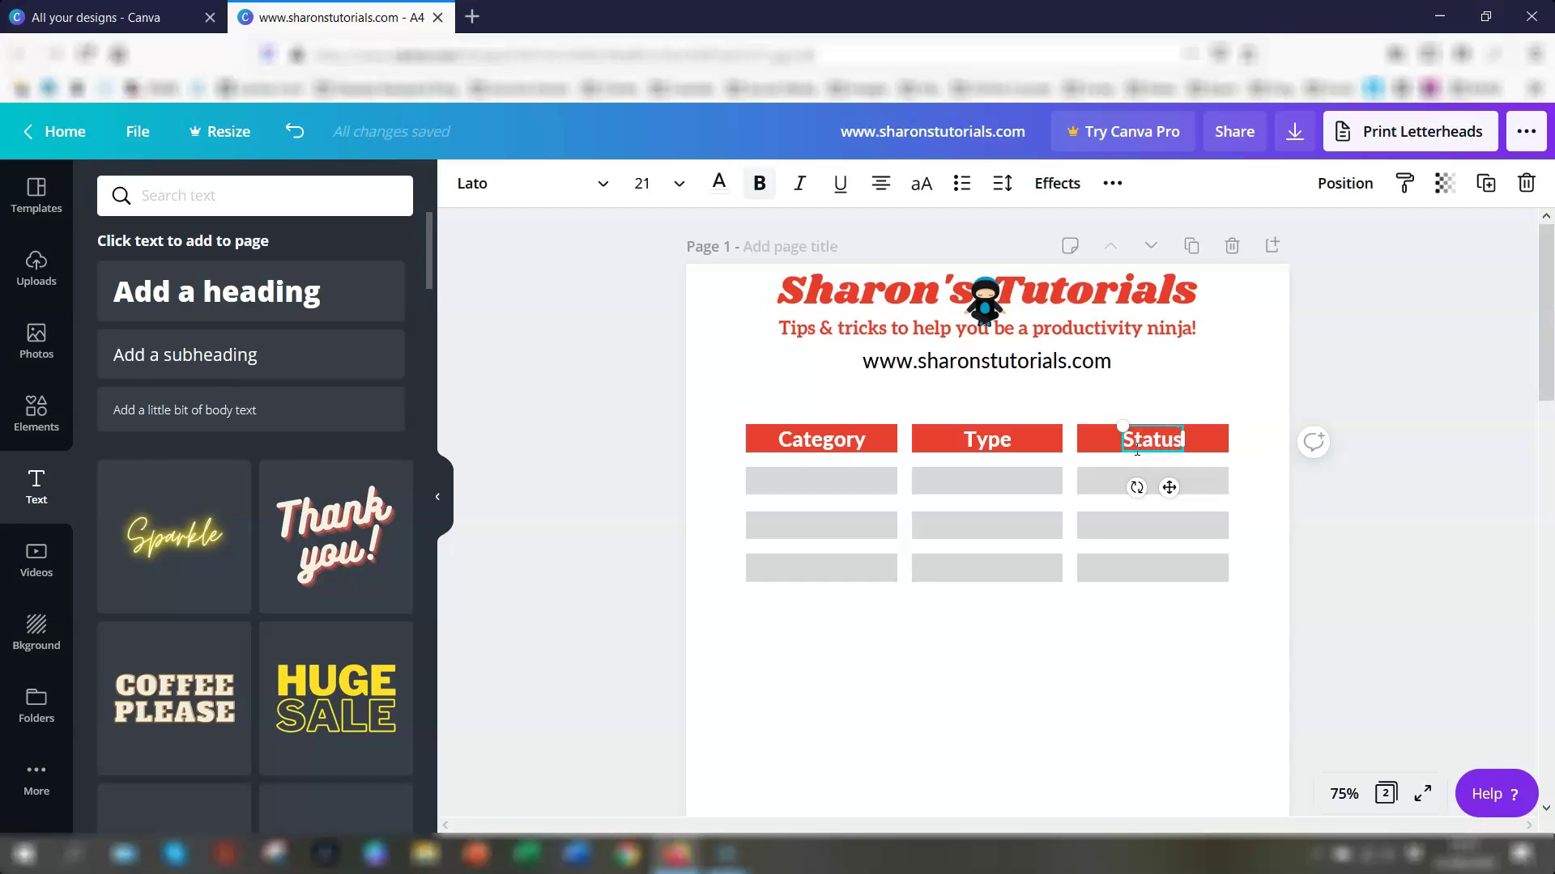
pyautogui.click(1133, 680)
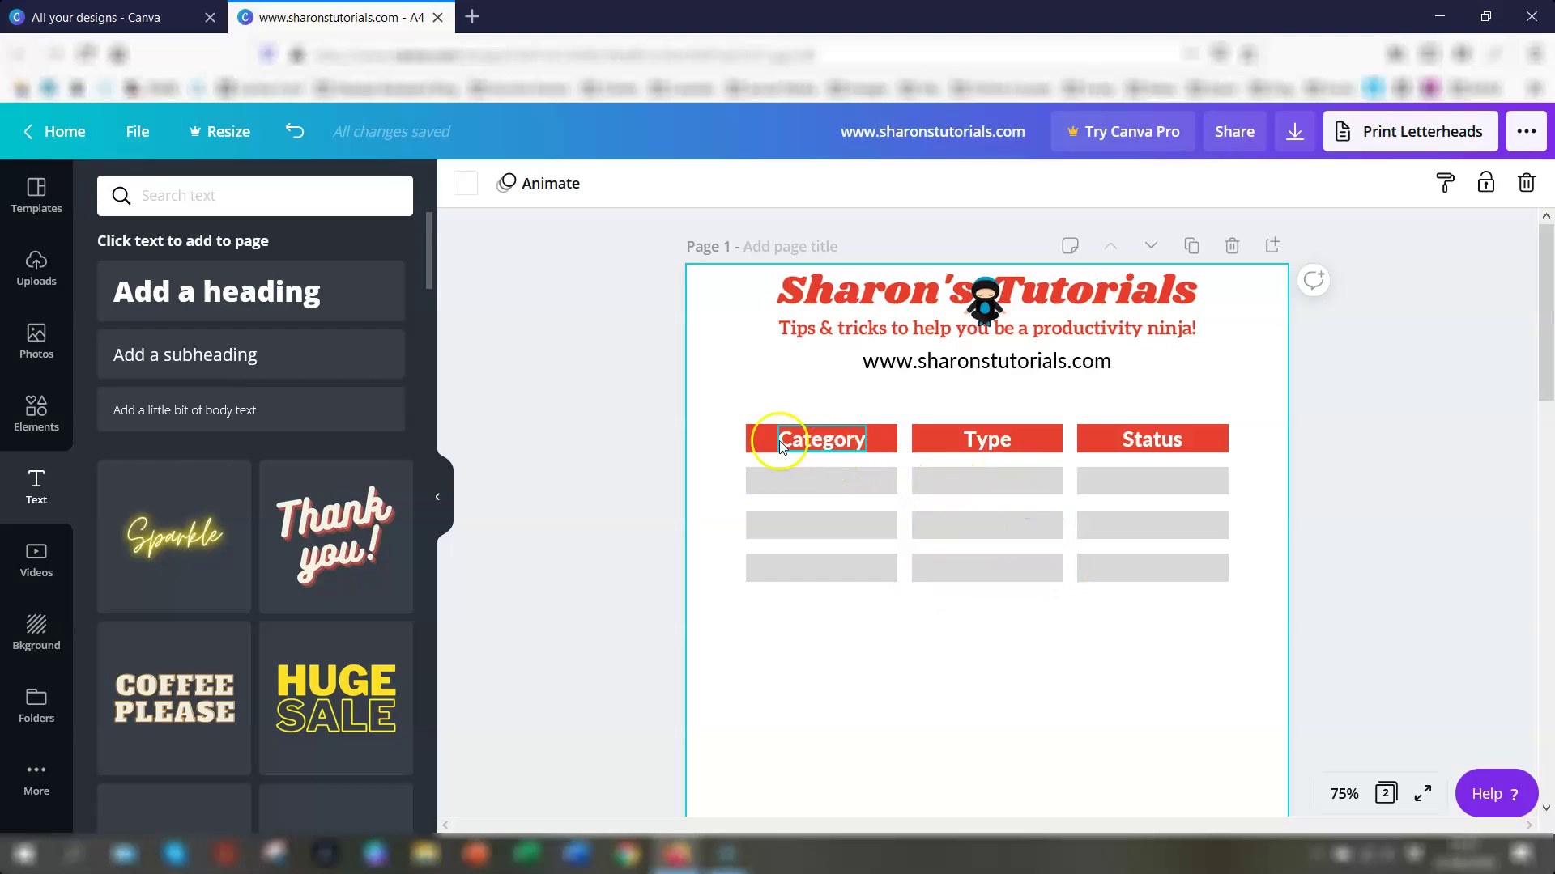
# - Duplicate the Category heading onto the grey cell directly below it and make the copy black and non-bold
pyautogui.click(820, 448)
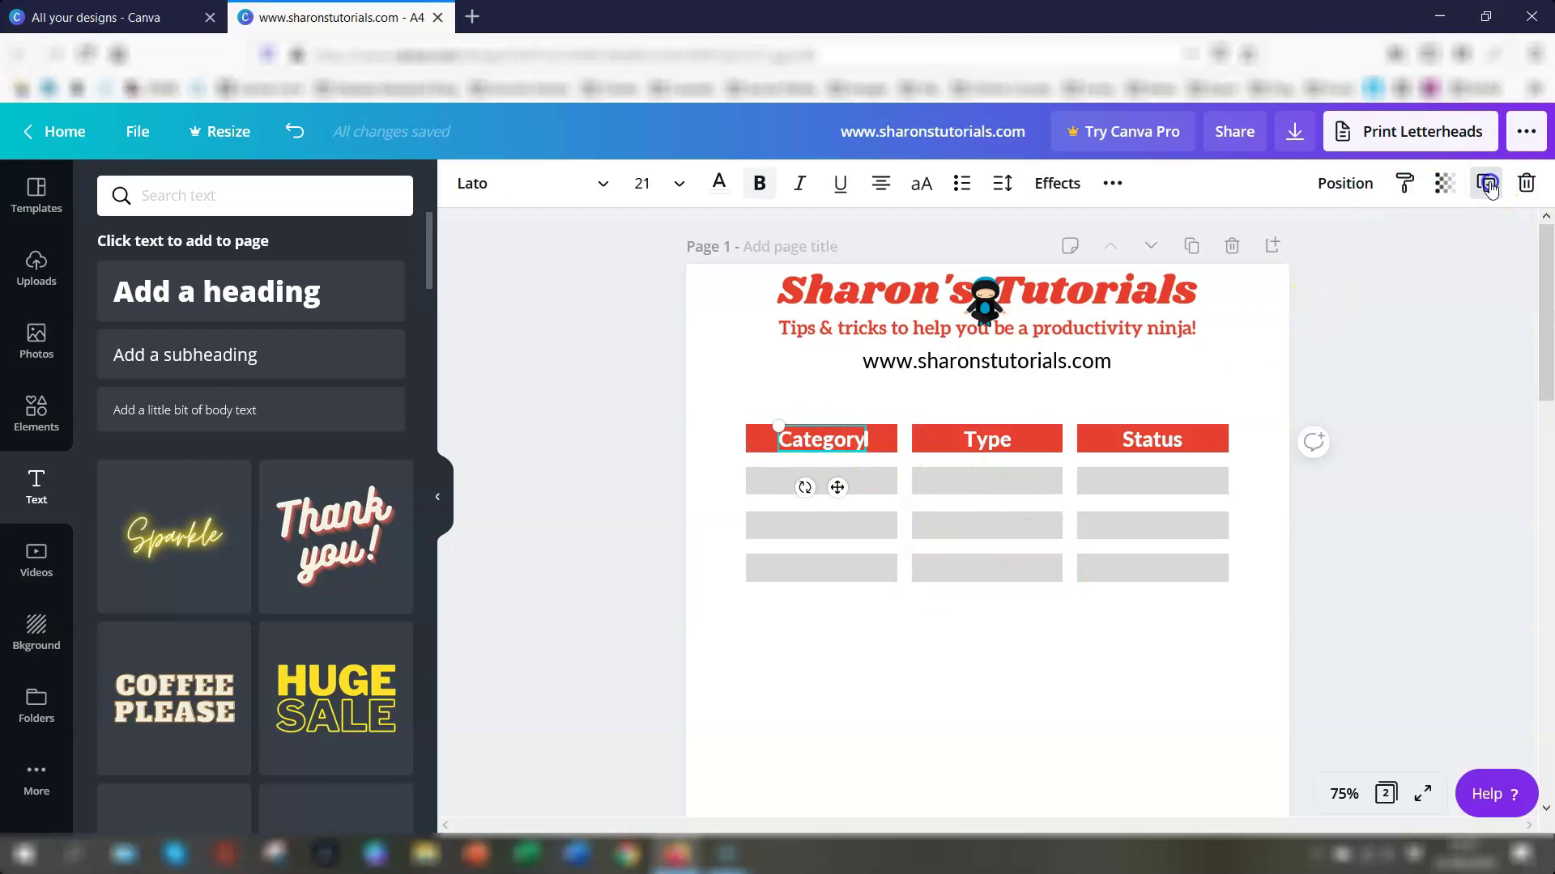
pyautogui.hotkey('ctrl', 'd')
pyautogui.moveTo(848, 456); pyautogui.dragTo(834, 478)
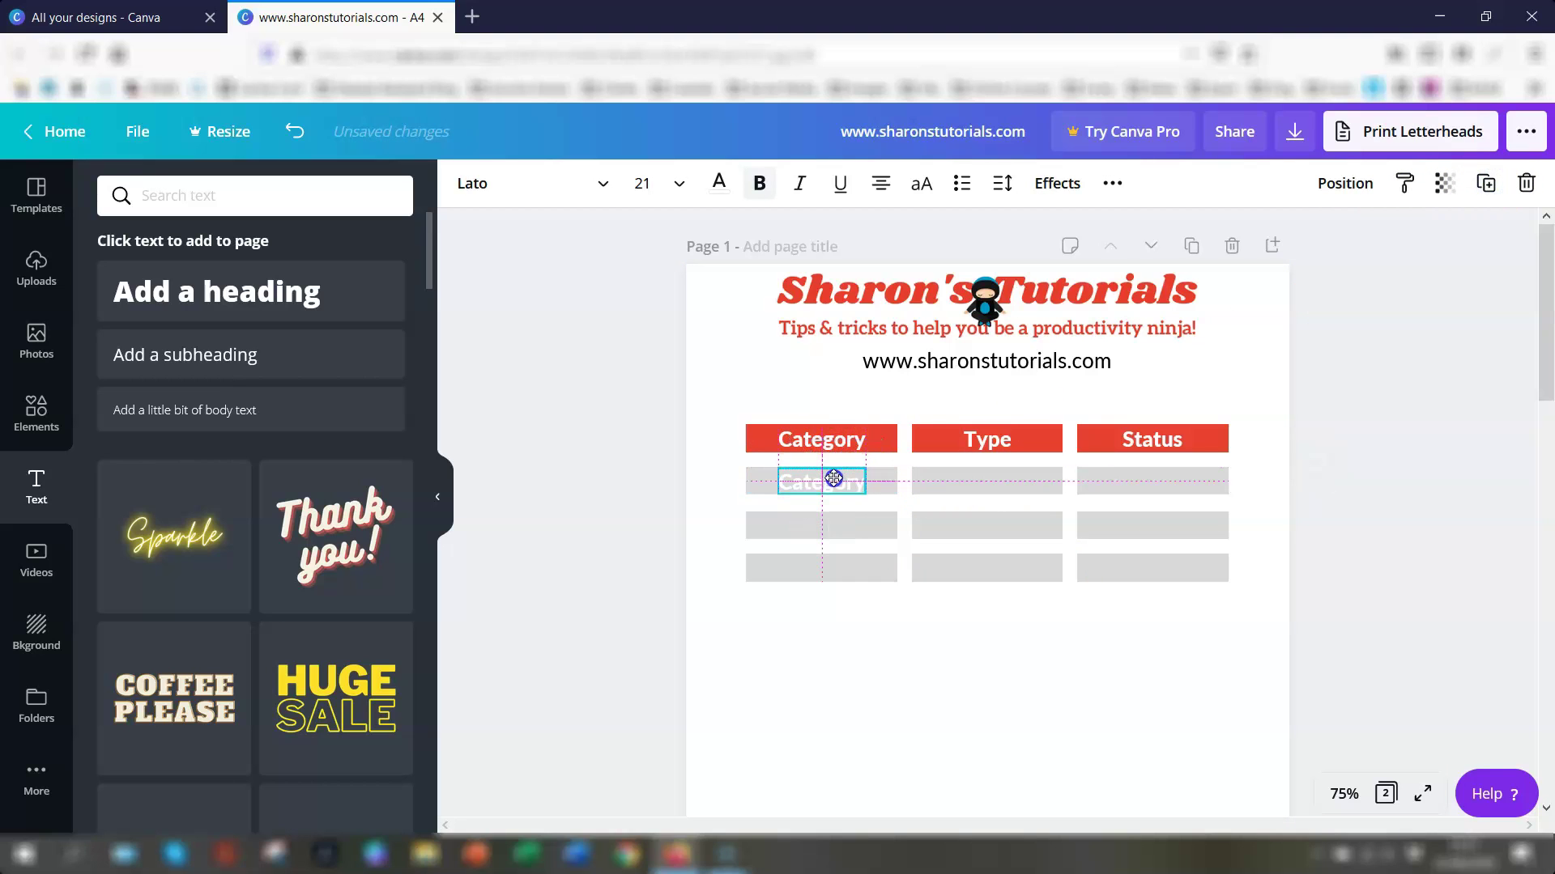
pyautogui.click(717, 184)
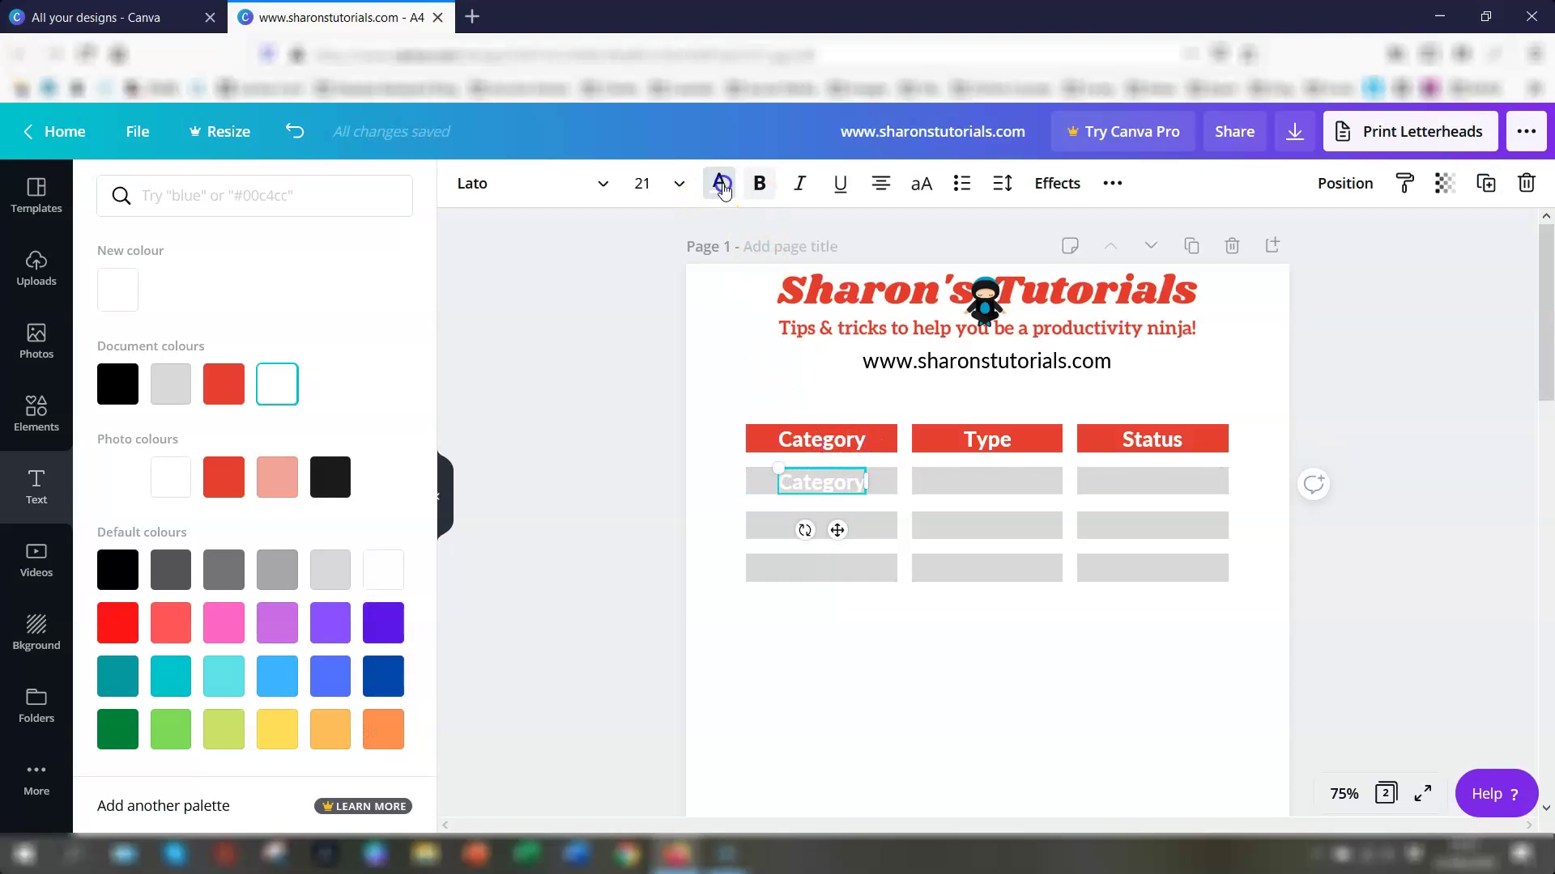
pyautogui.click(119, 386)
pyautogui.click(769, 186)
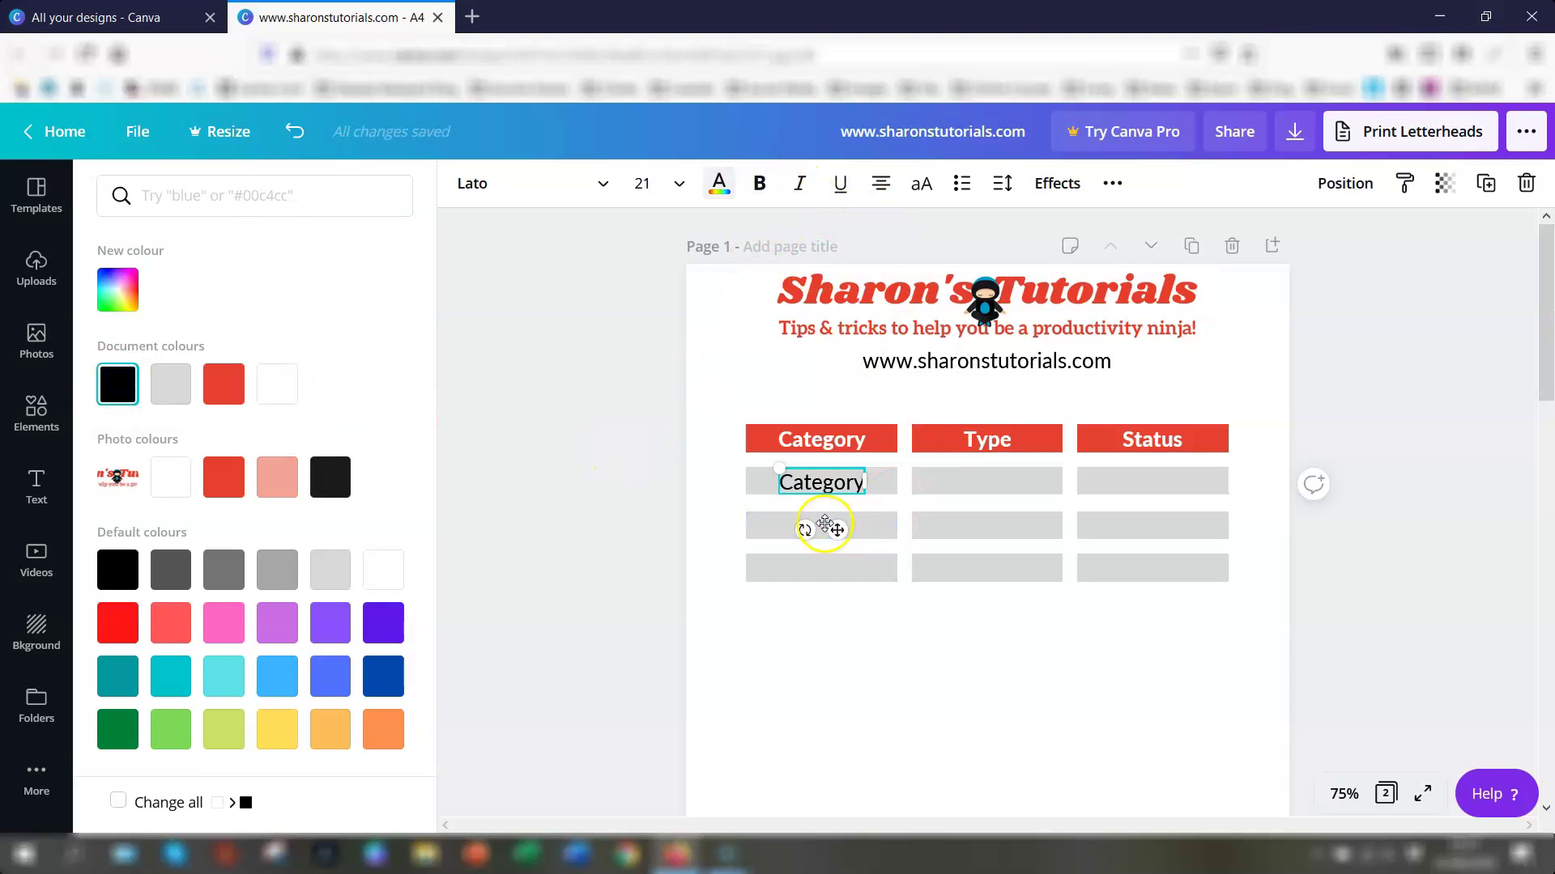
# - Replace the text in the first grey cell under Category with "Excel"
pyautogui.click(846, 488)
pyautogui.doubleClick(827, 484)
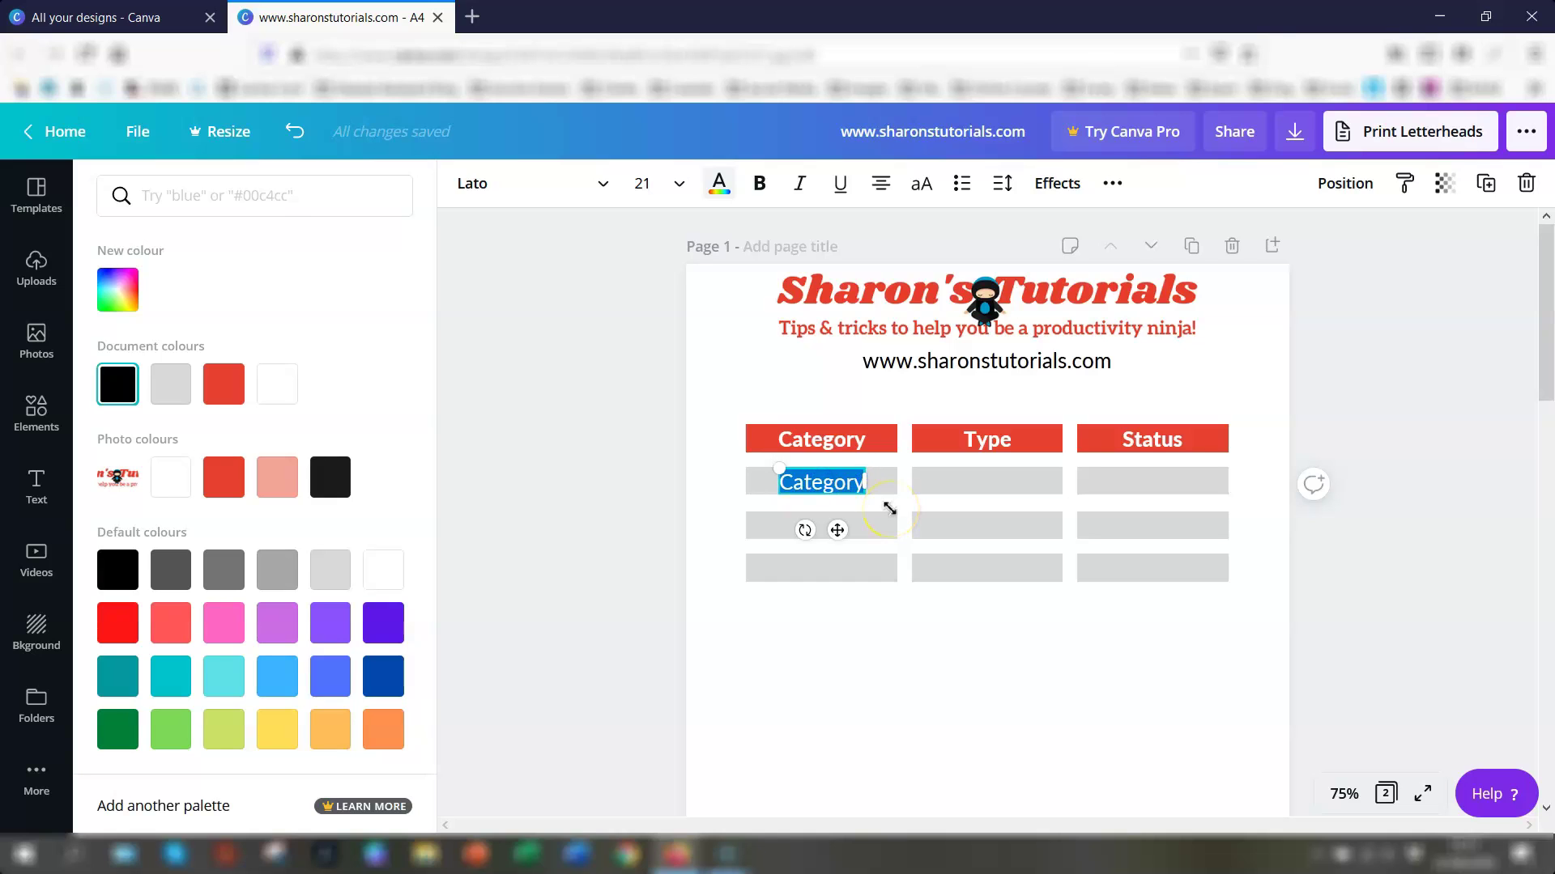
pyautogui.write('Excel')
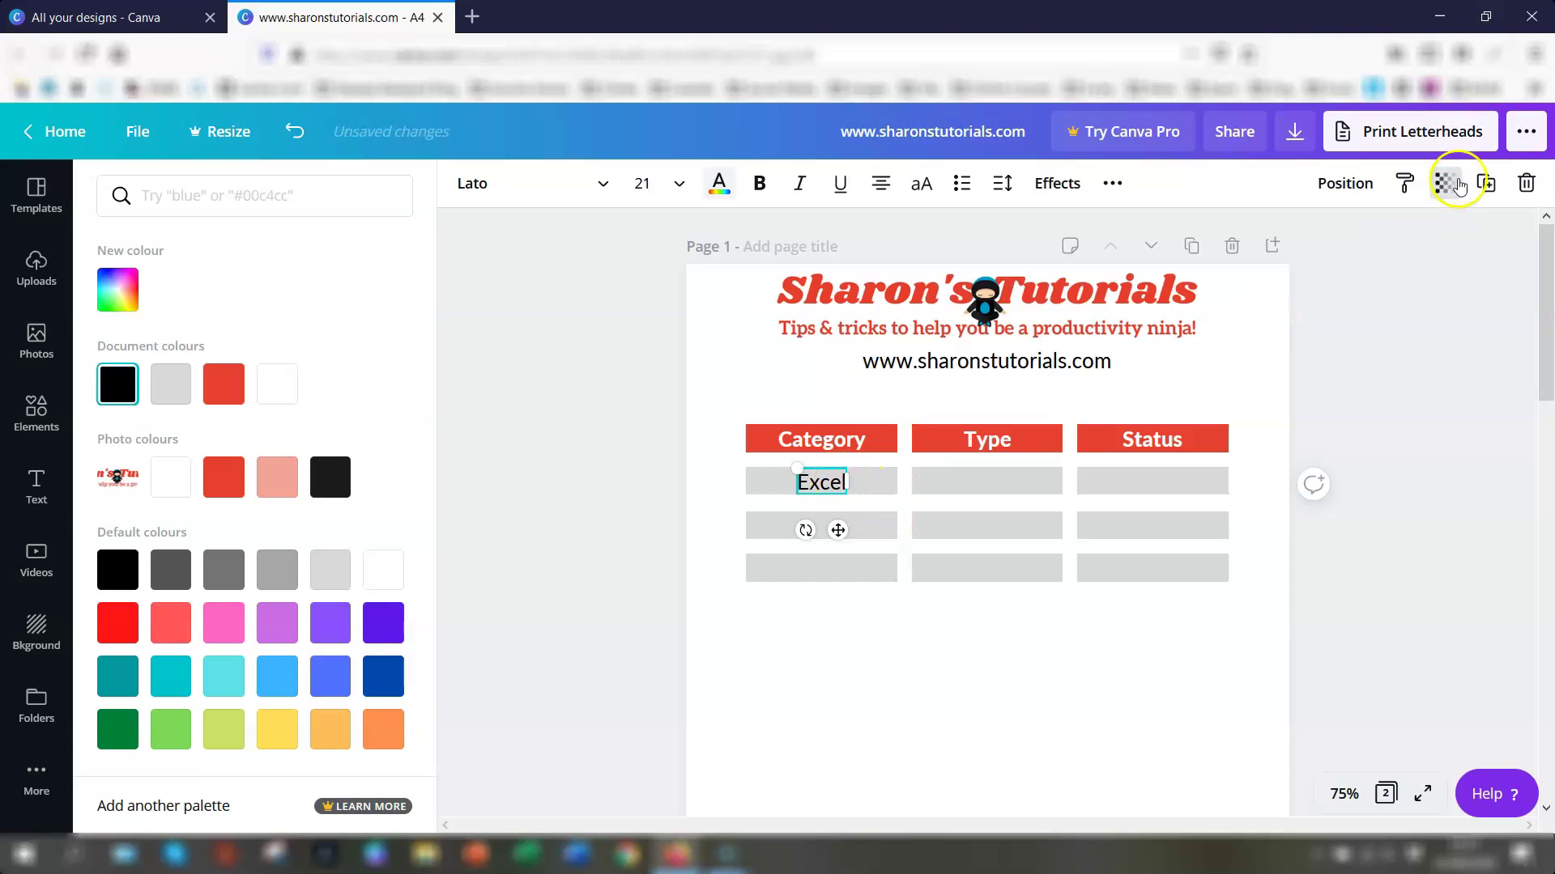
# - Place a copy of the Excel text on the first grey cell under Type and align both to the middle and centre
pyautogui.moveTo(834, 484); pyautogui.dragTo(991, 481)
pyautogui.click(1281, 431)
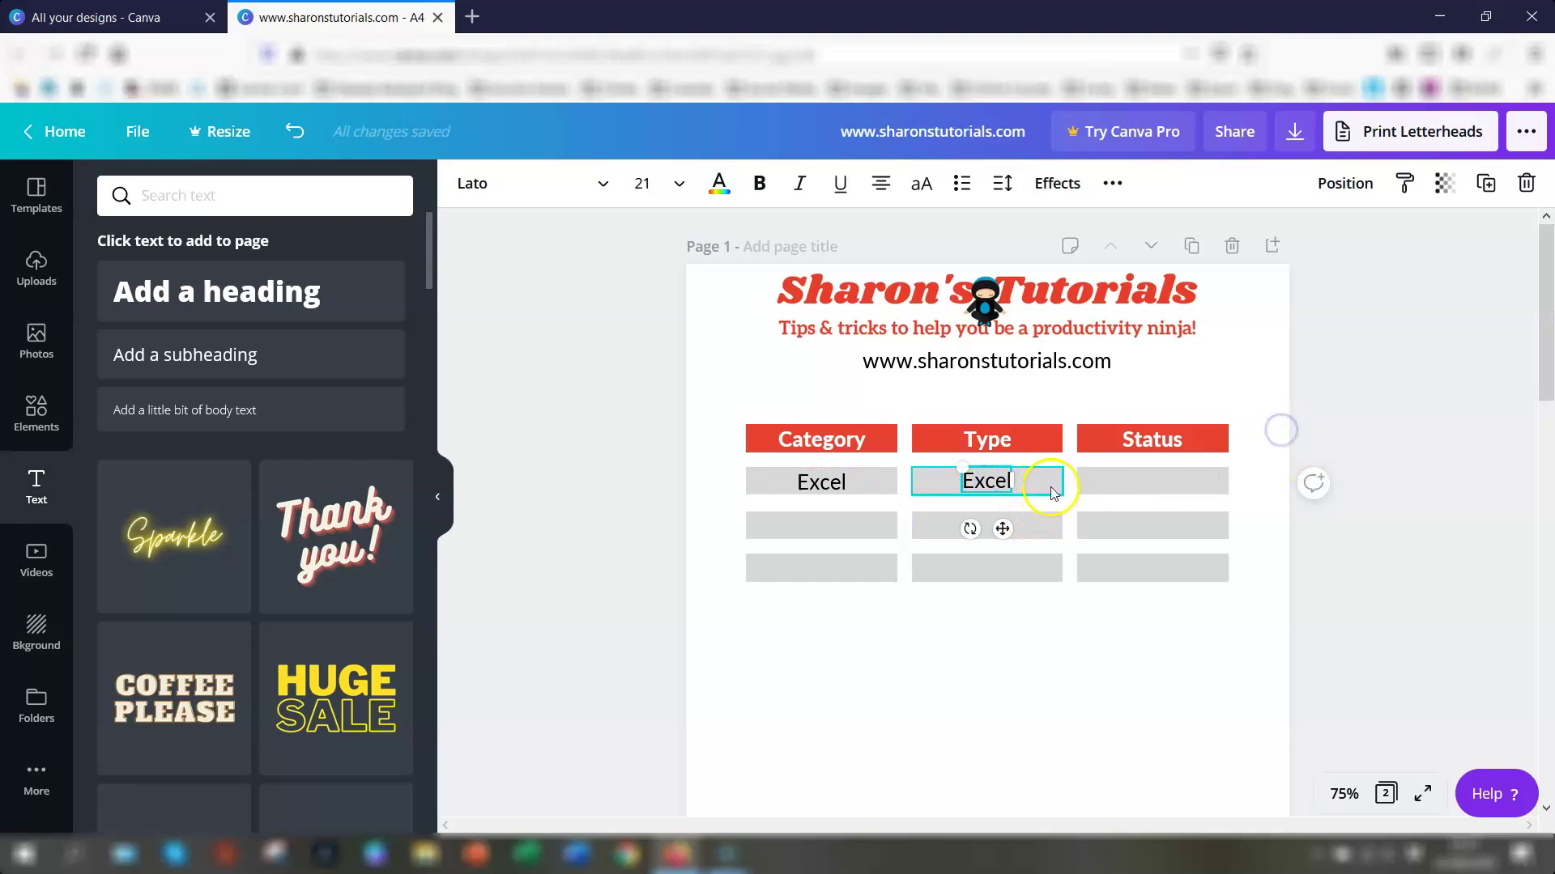
pyautogui.click(1050, 490)
pyautogui.click(949, 484)
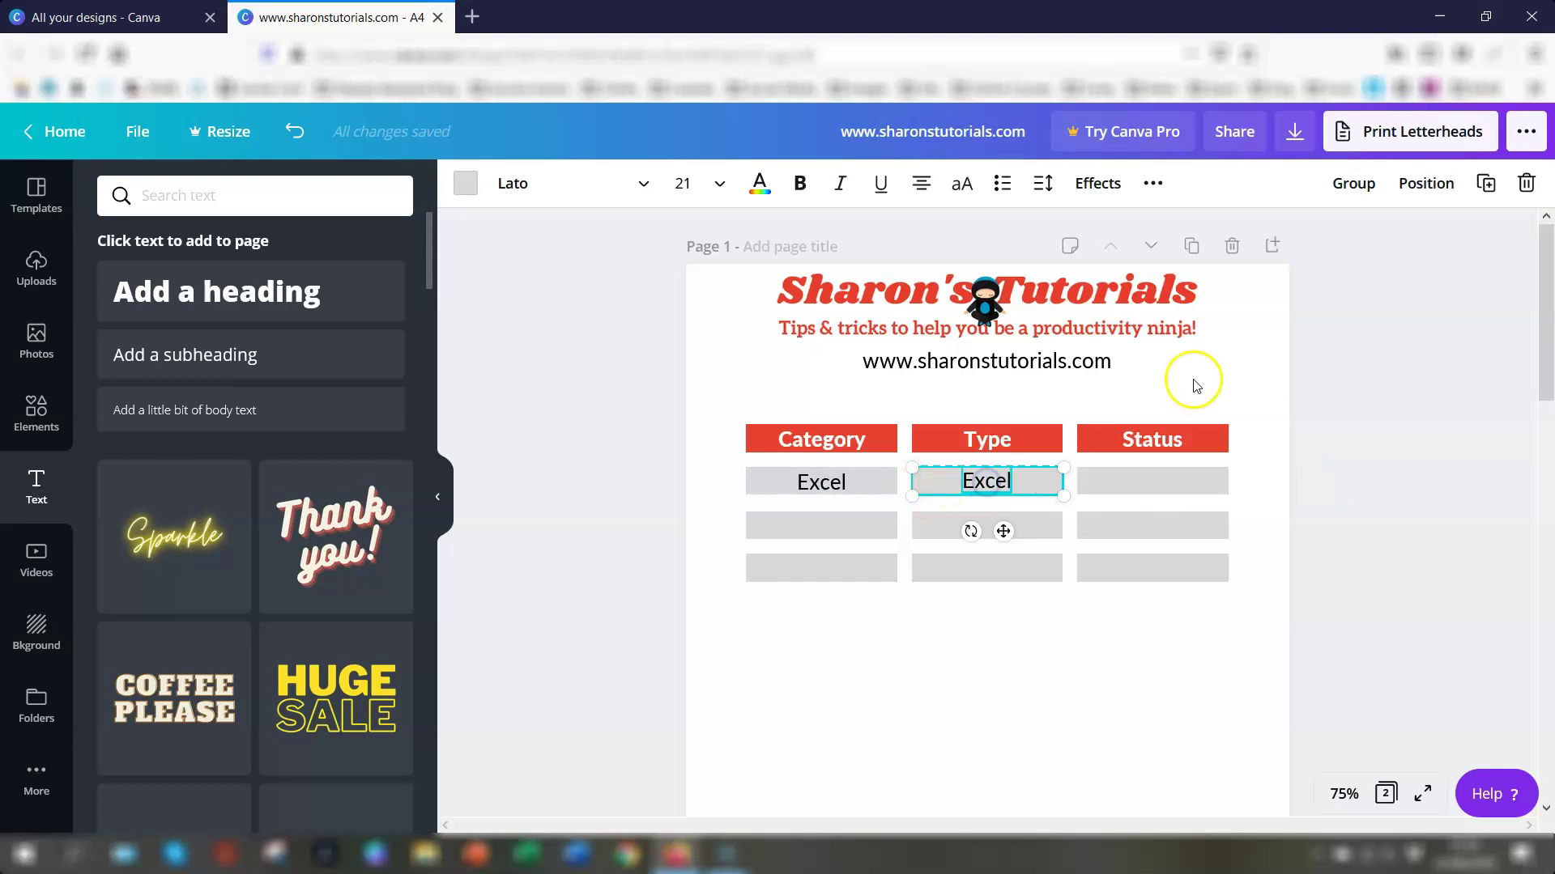
pyautogui.click(1421, 186)
pyautogui.click(1312, 366)
pyautogui.click(1146, 374)
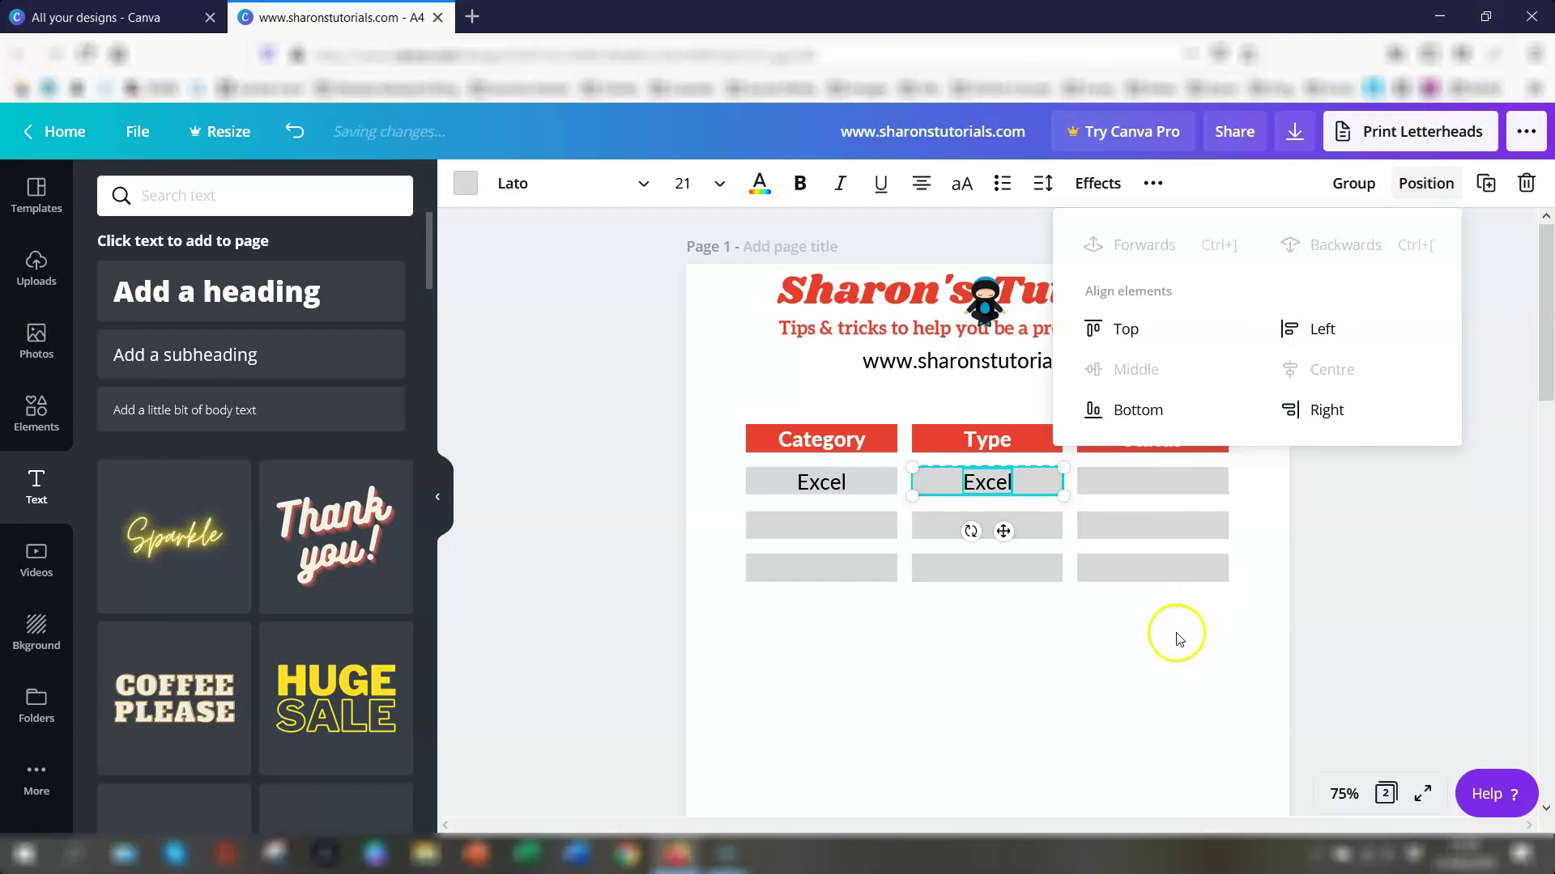
pyautogui.click(1121, 664)
# - Replace the copied text in the first cell under Type with "Video"
pyautogui.click(988, 480)
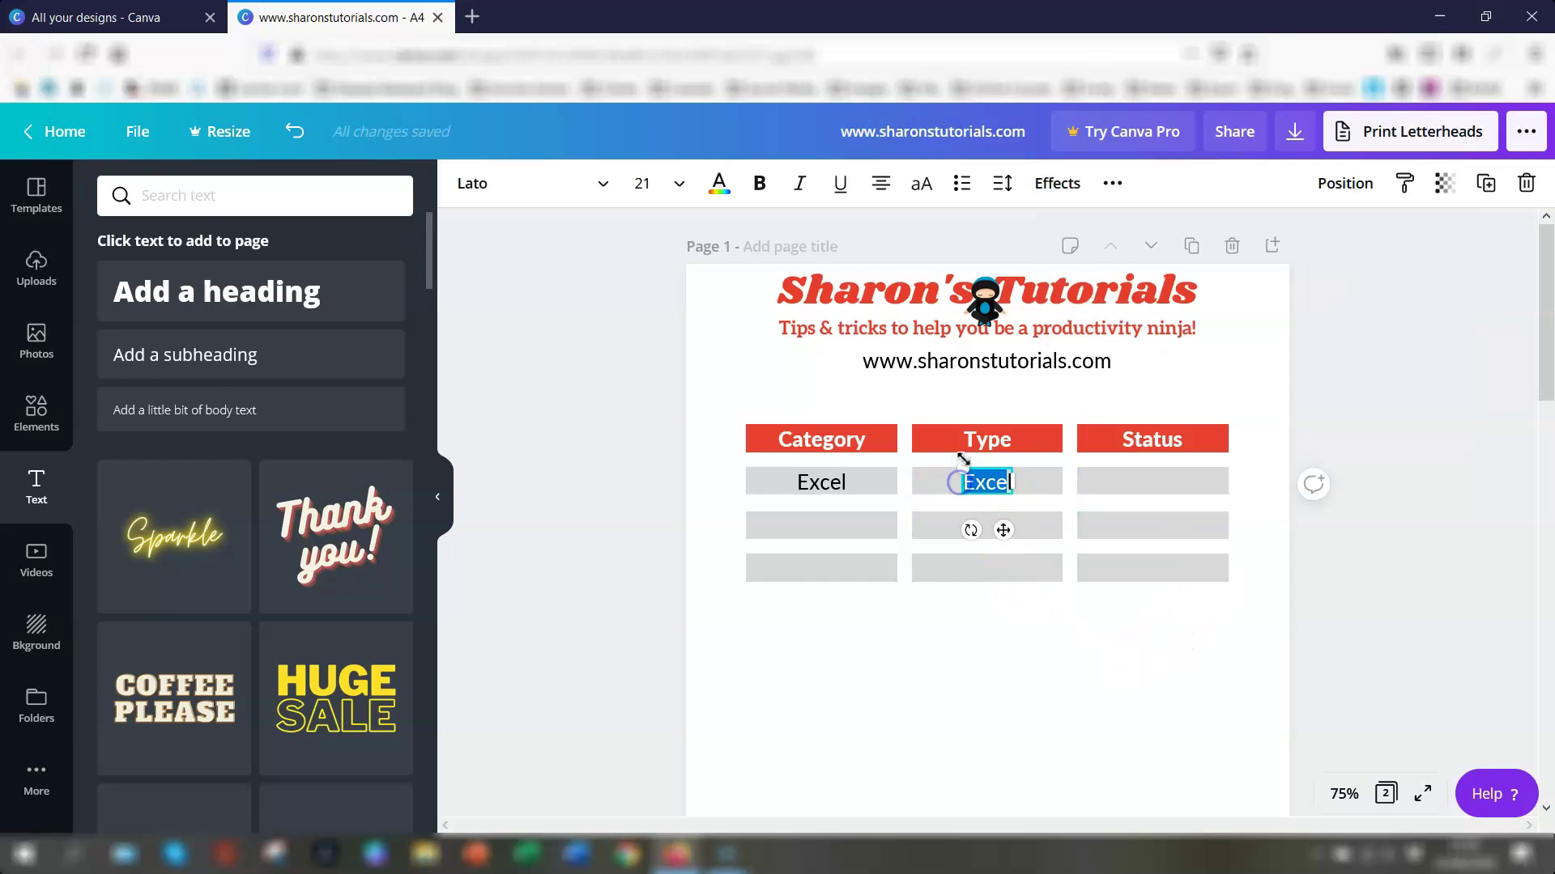
pyautogui.press('BackSpace')
pyautogui.write('Video')
pyautogui.click(1025, 648)
# - Duplicate the Video text onto the first grey cell under Status and change the copy to "Published"
pyautogui.click(988, 484)
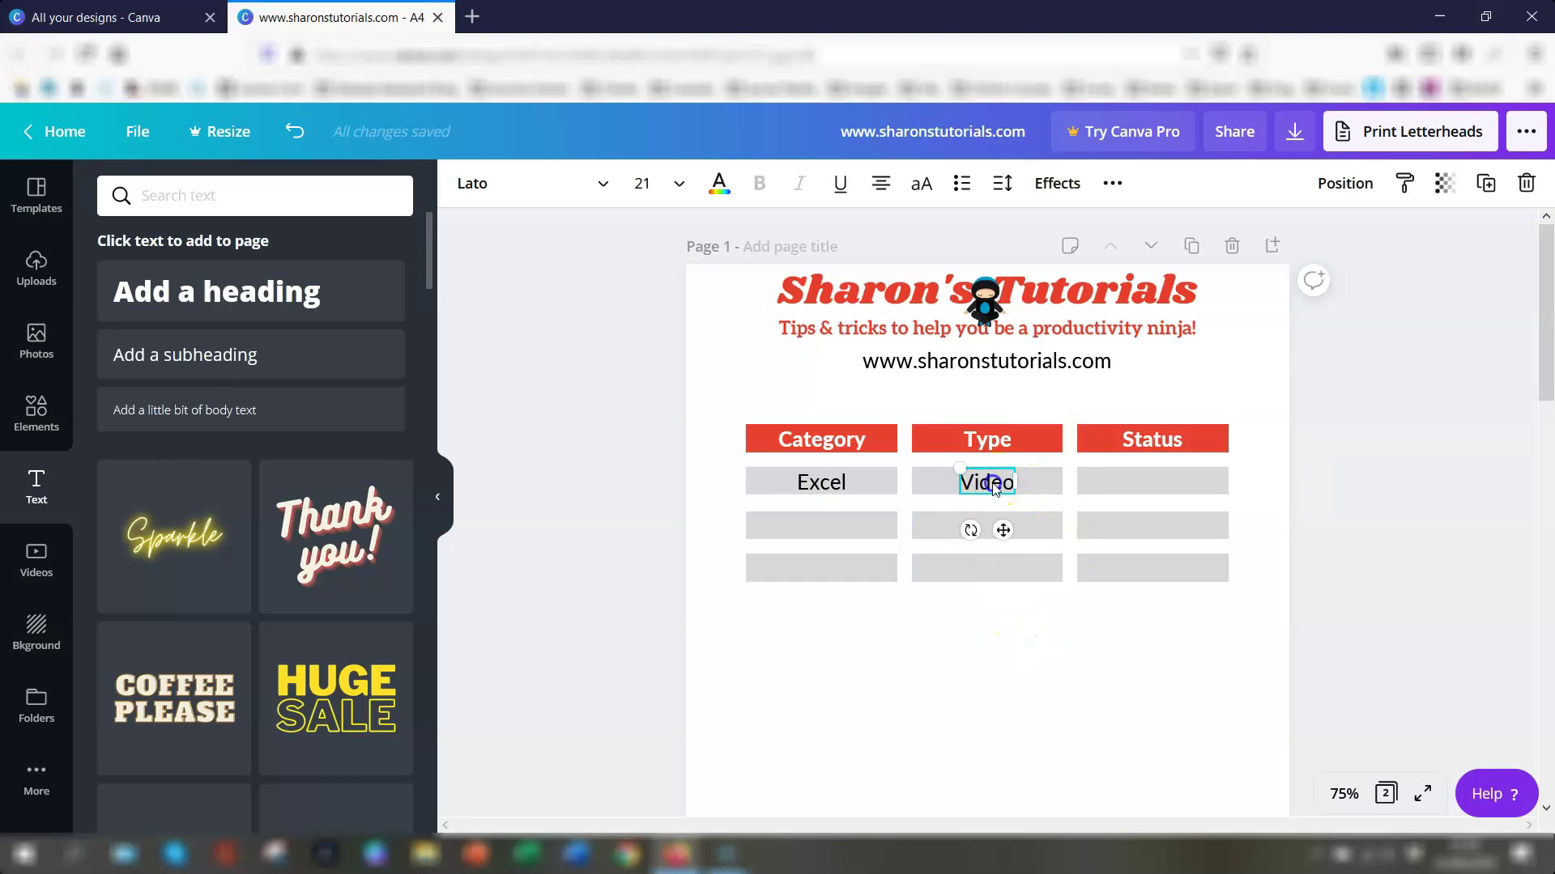
pyautogui.click(1485, 188)
pyautogui.moveTo(1034, 496); pyautogui.dragTo(1150, 485)
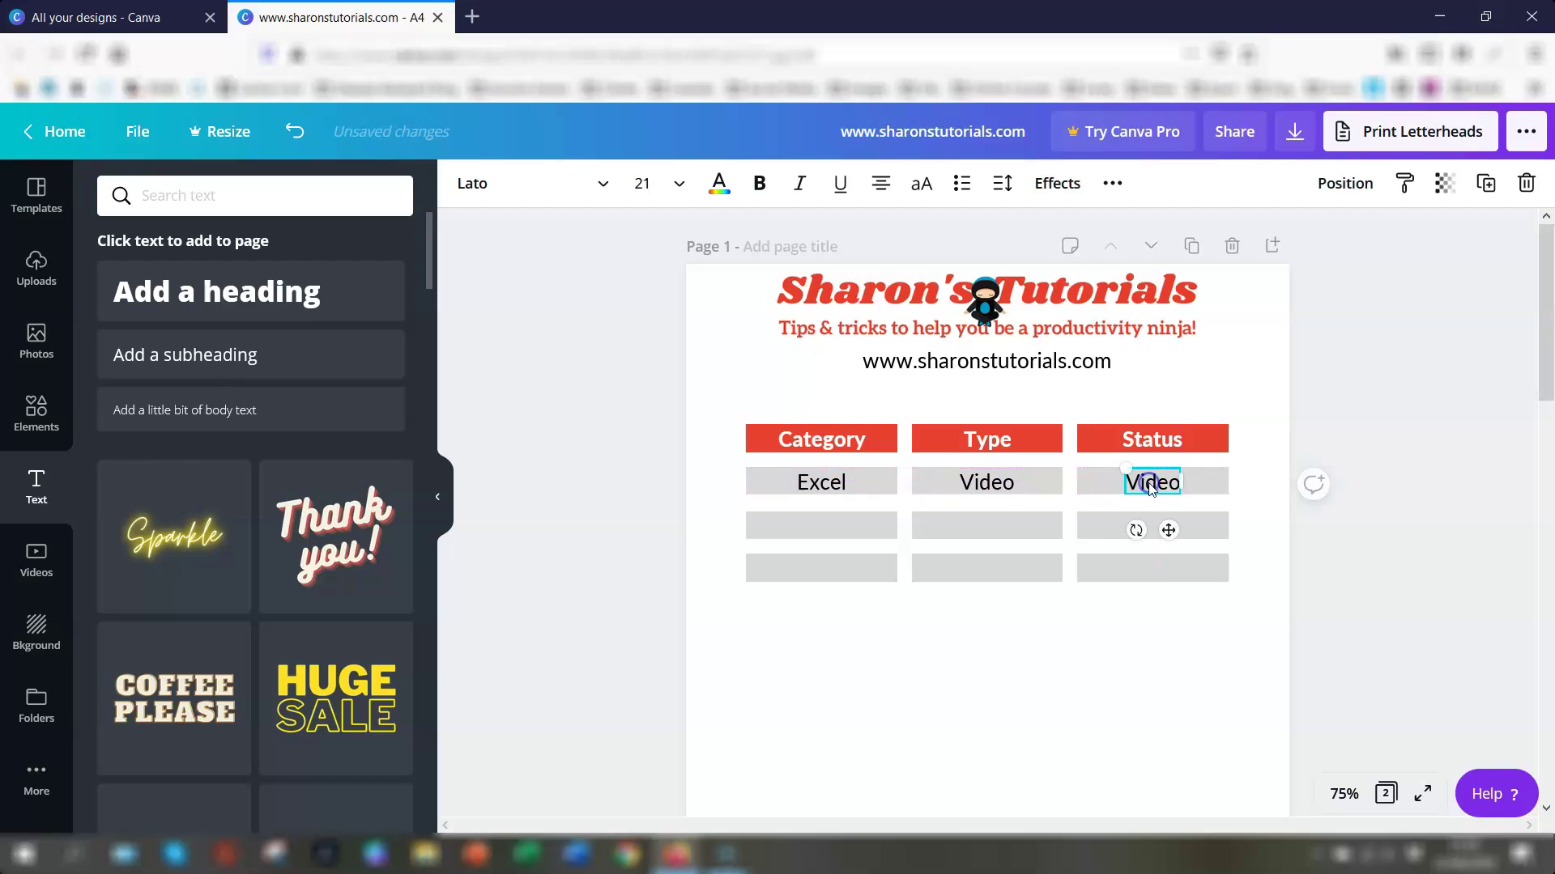
pyautogui.doubleClick(1154, 481)
pyautogui.write('Published')
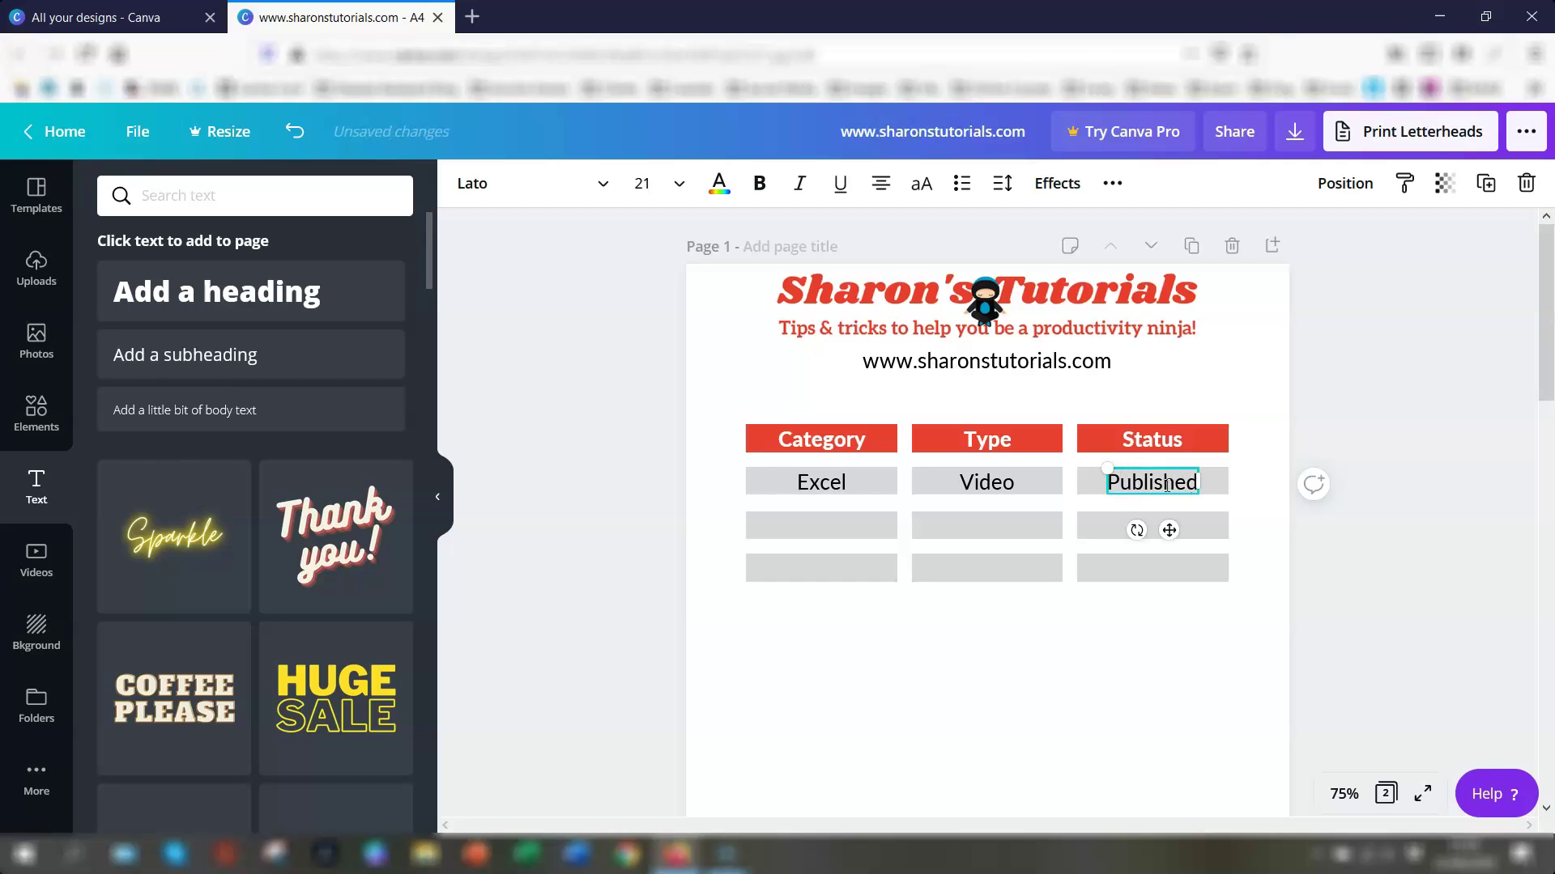
pyautogui.click(1107, 677)
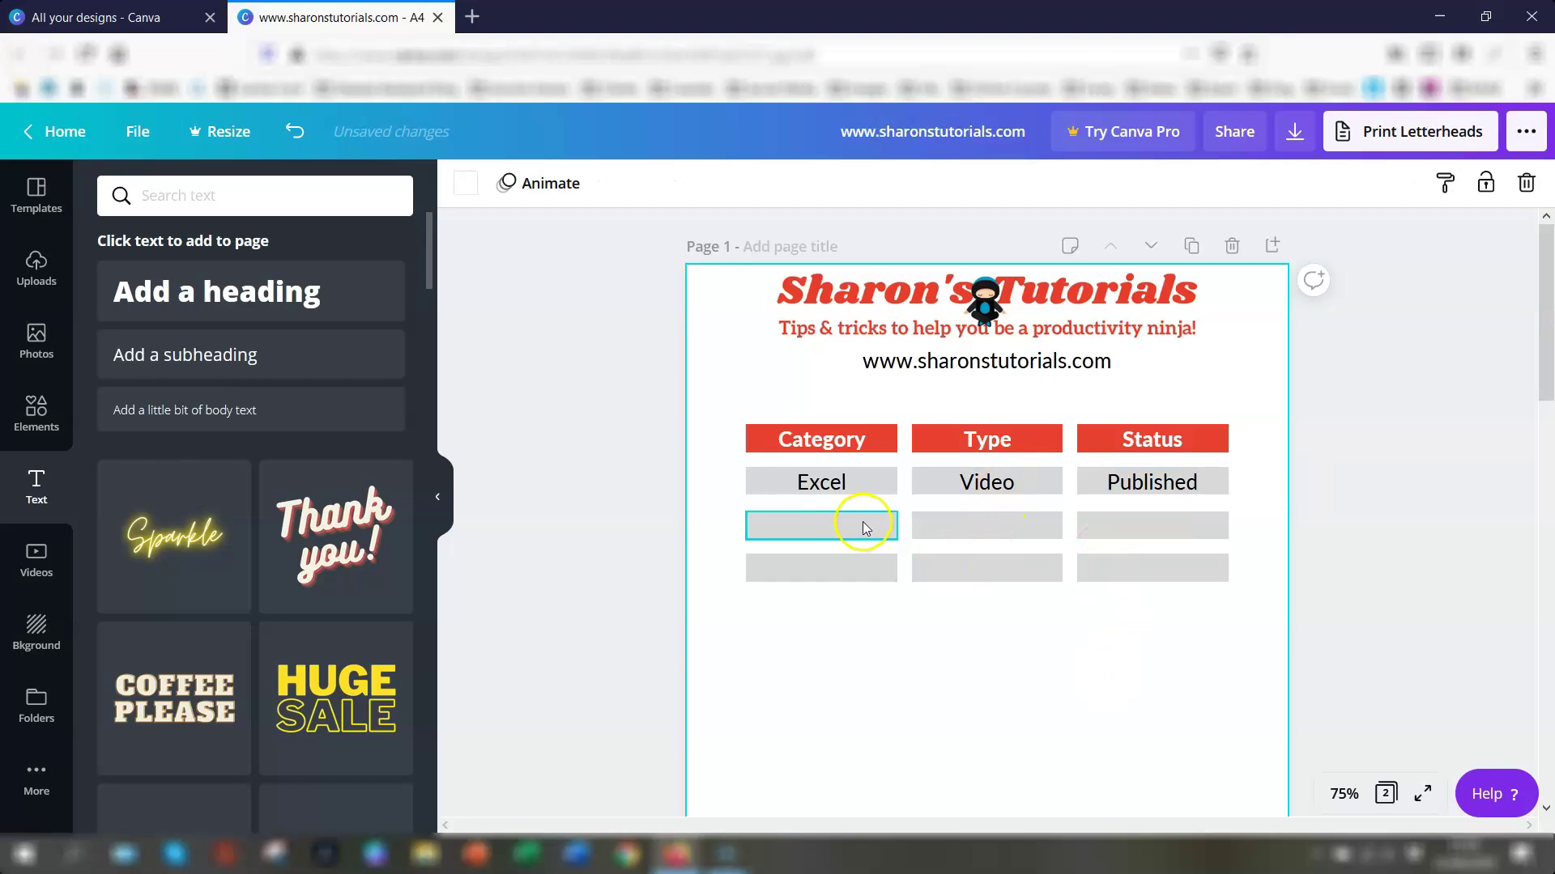
# - Duplicate the Excel text onto the second grey cell in the Category column
pyautogui.click(833, 491)
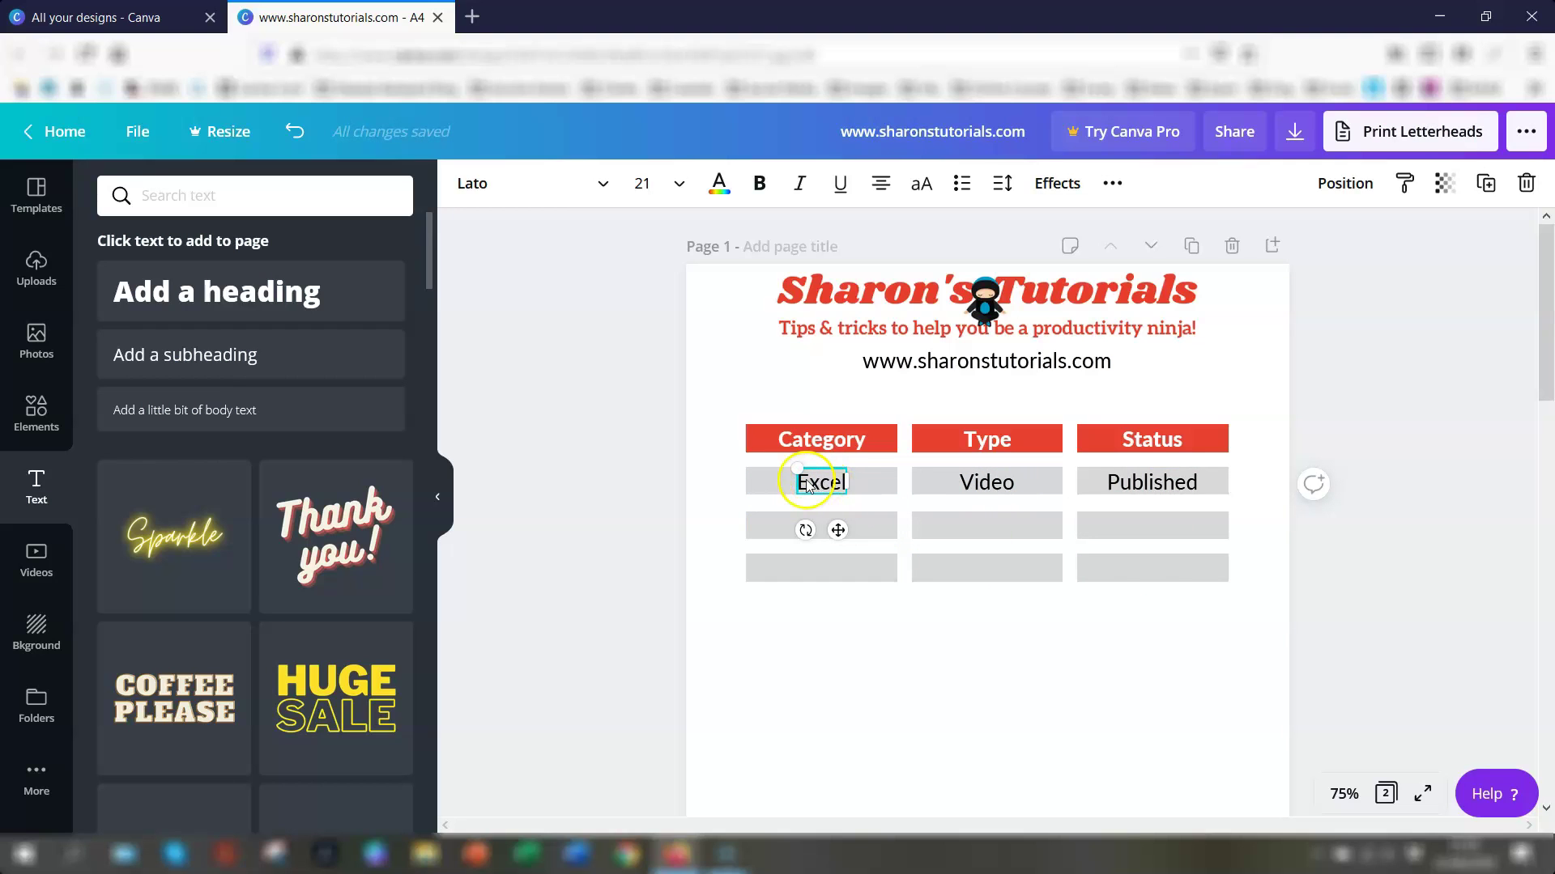
pyautogui.click(1486, 183)
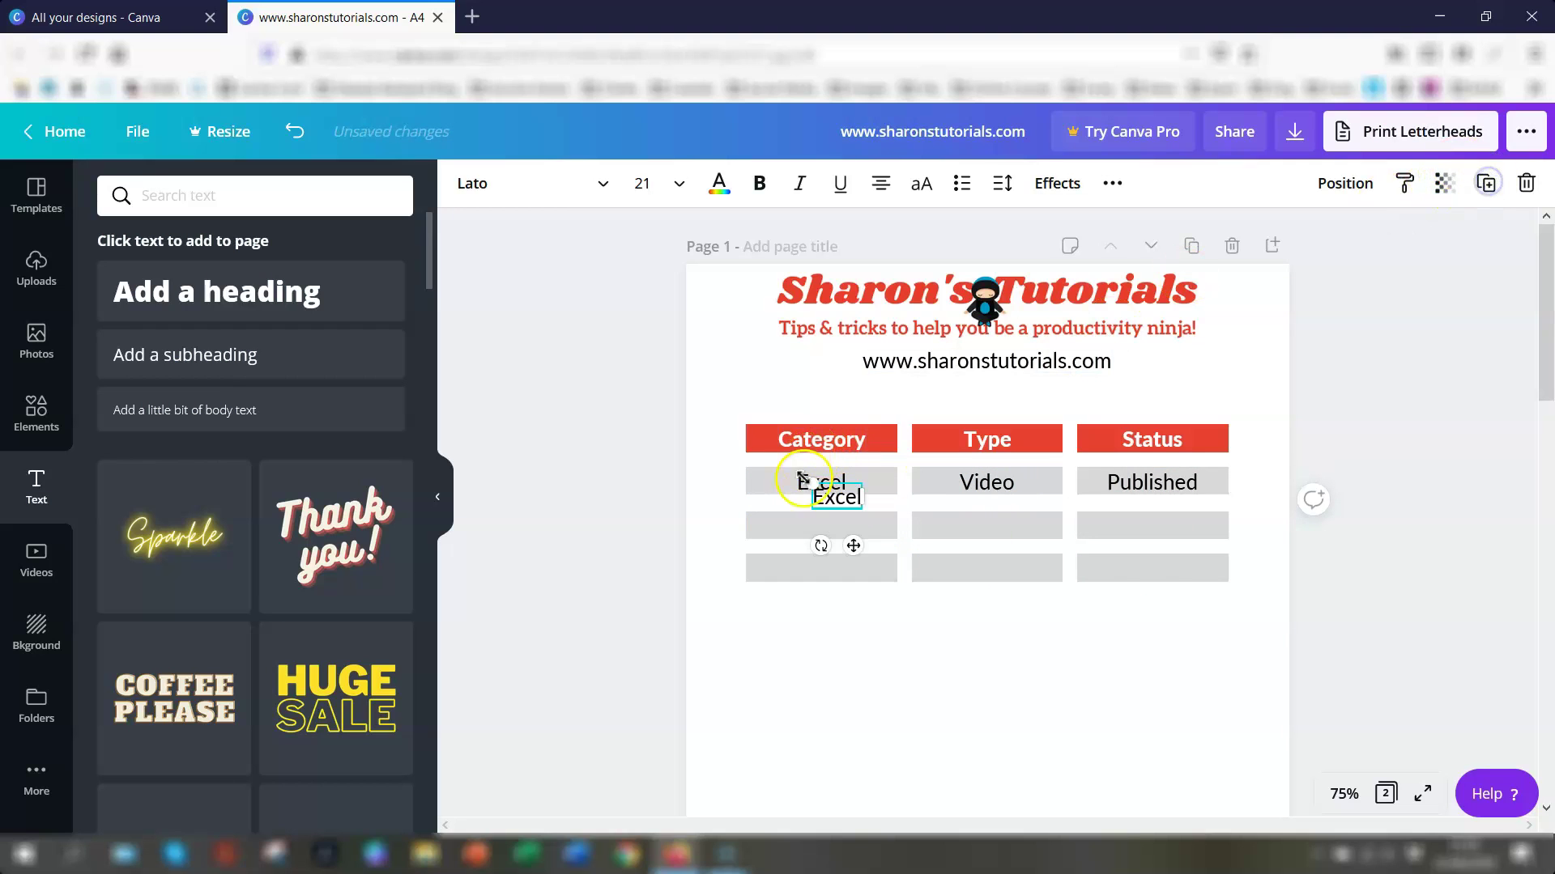
pyautogui.moveTo(848, 499); pyautogui.dragTo(831, 529)
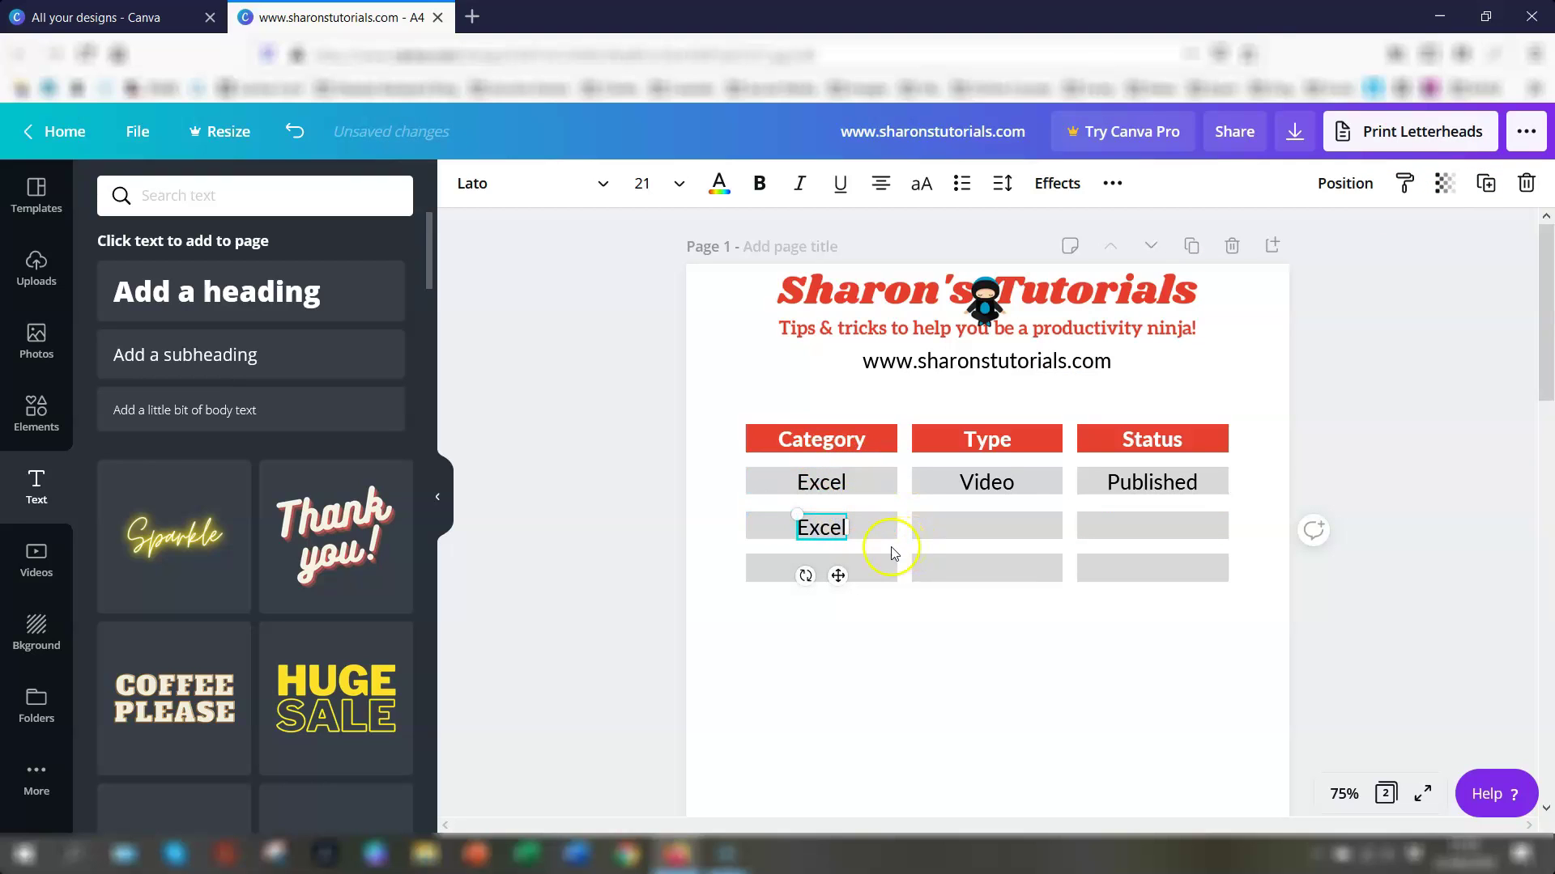
pyautogui.click(1381, 387)
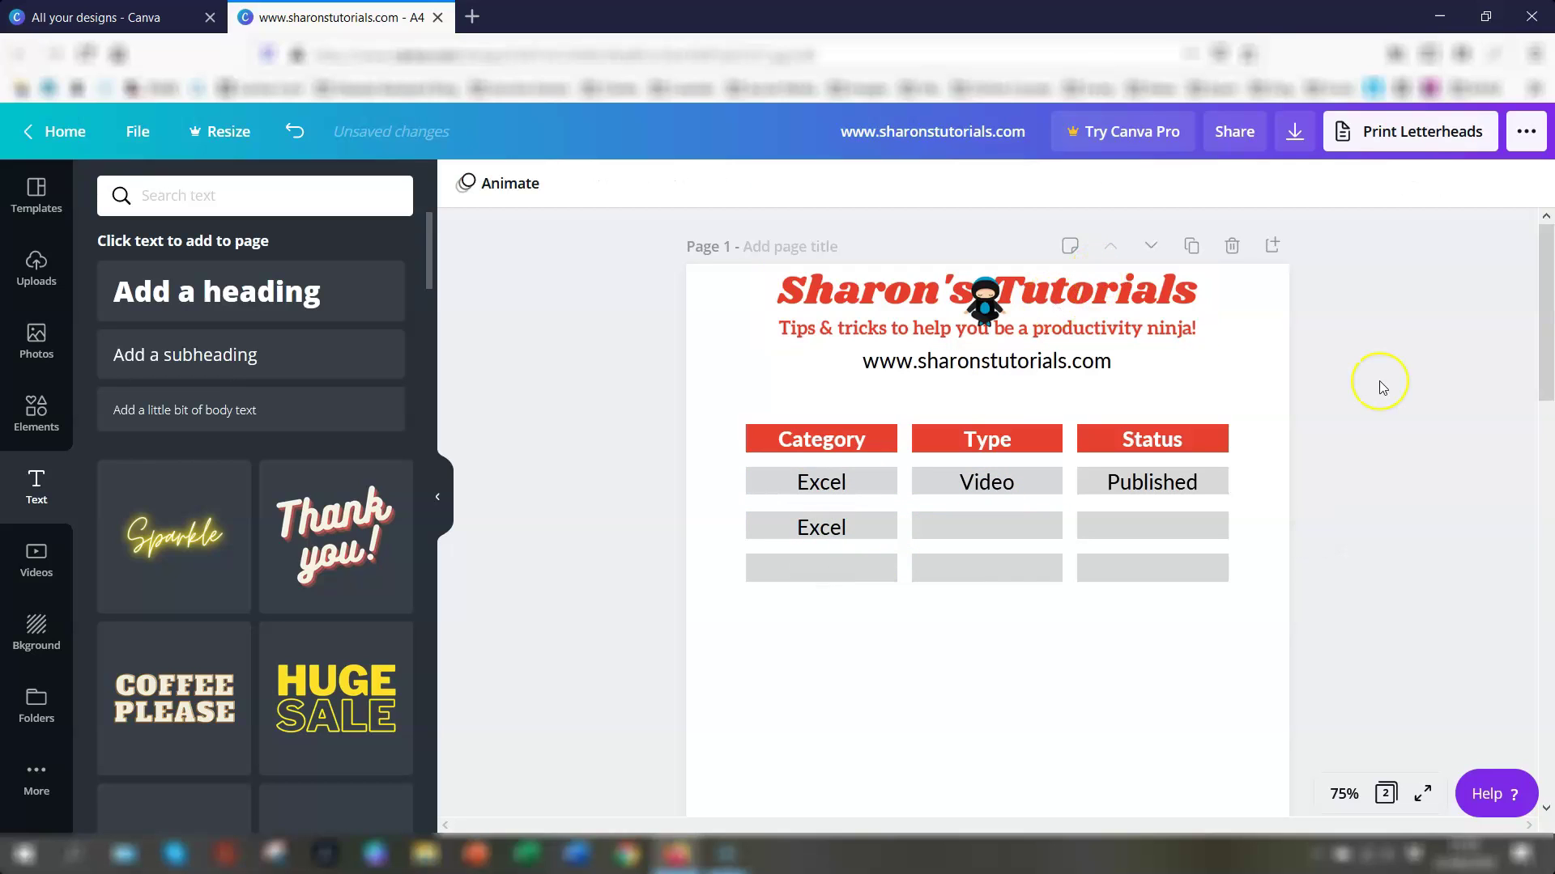